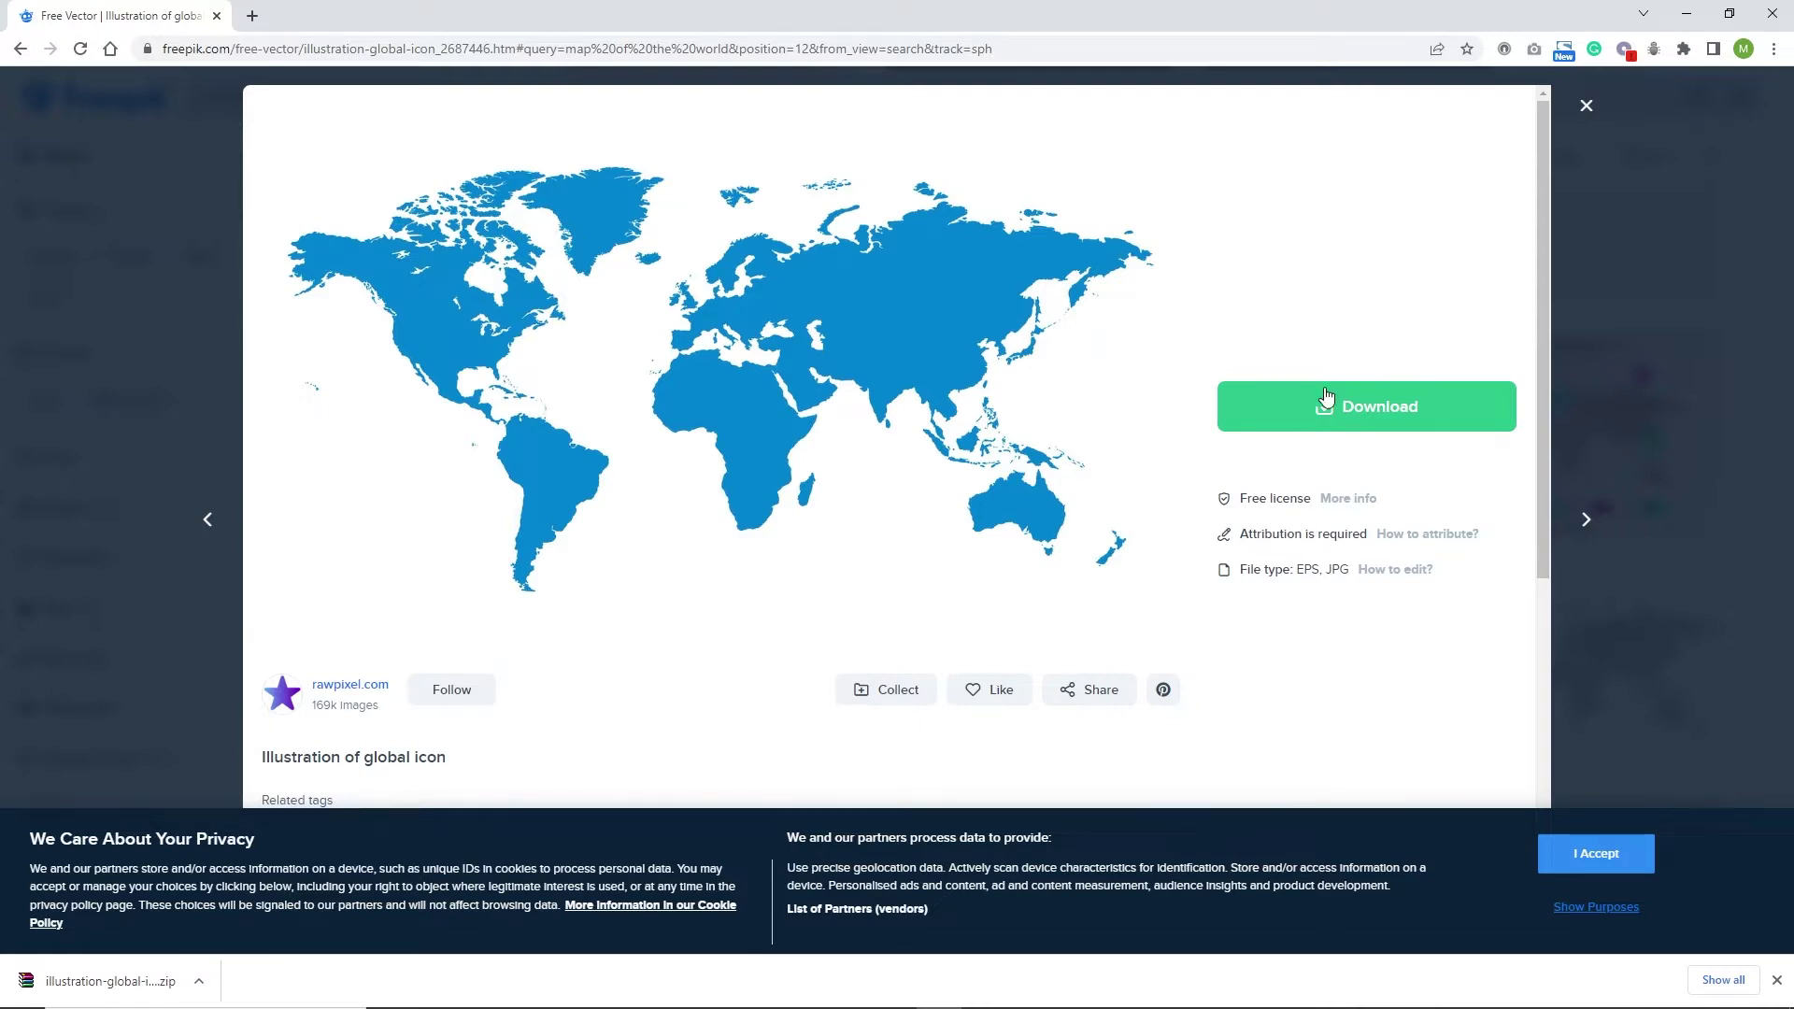
Step: Download the free 'Illustration of global icon' world map zip from Freepik, cancelling the duplicate save
{"action": "left_click", "coordinate": [1339, 419]}
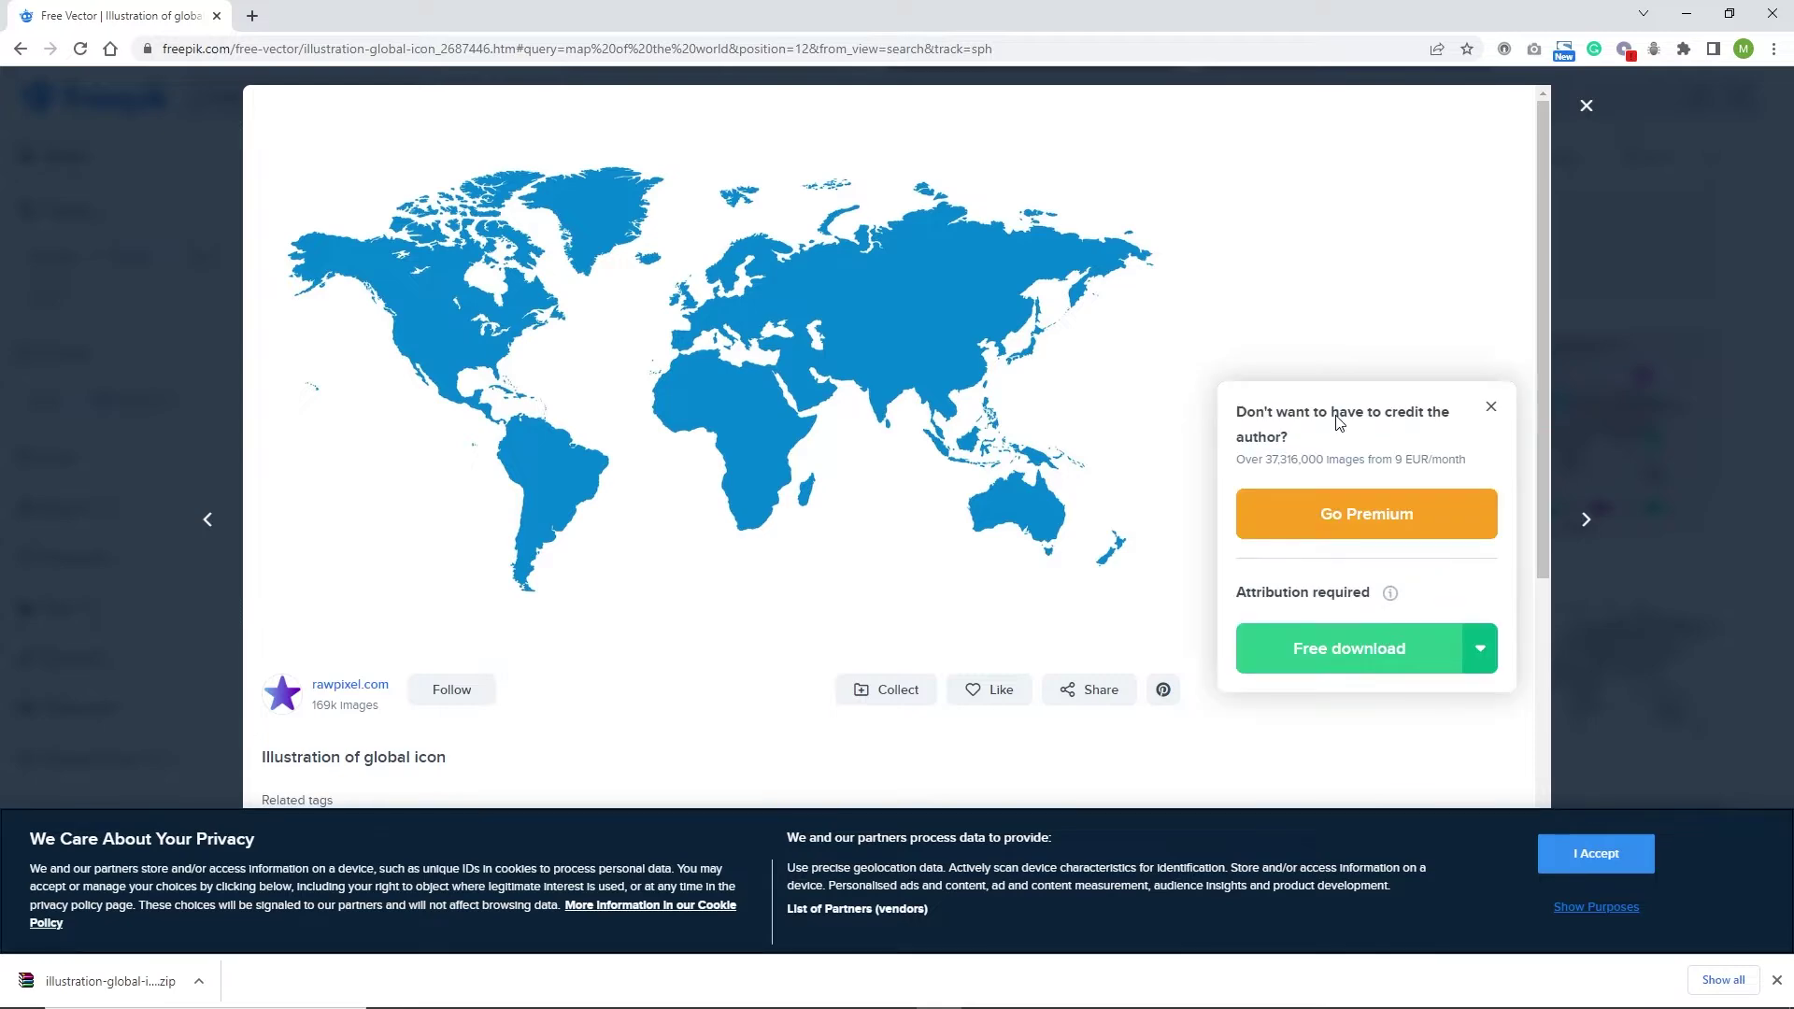
{"action": "left_click", "coordinate": [1336, 655]}
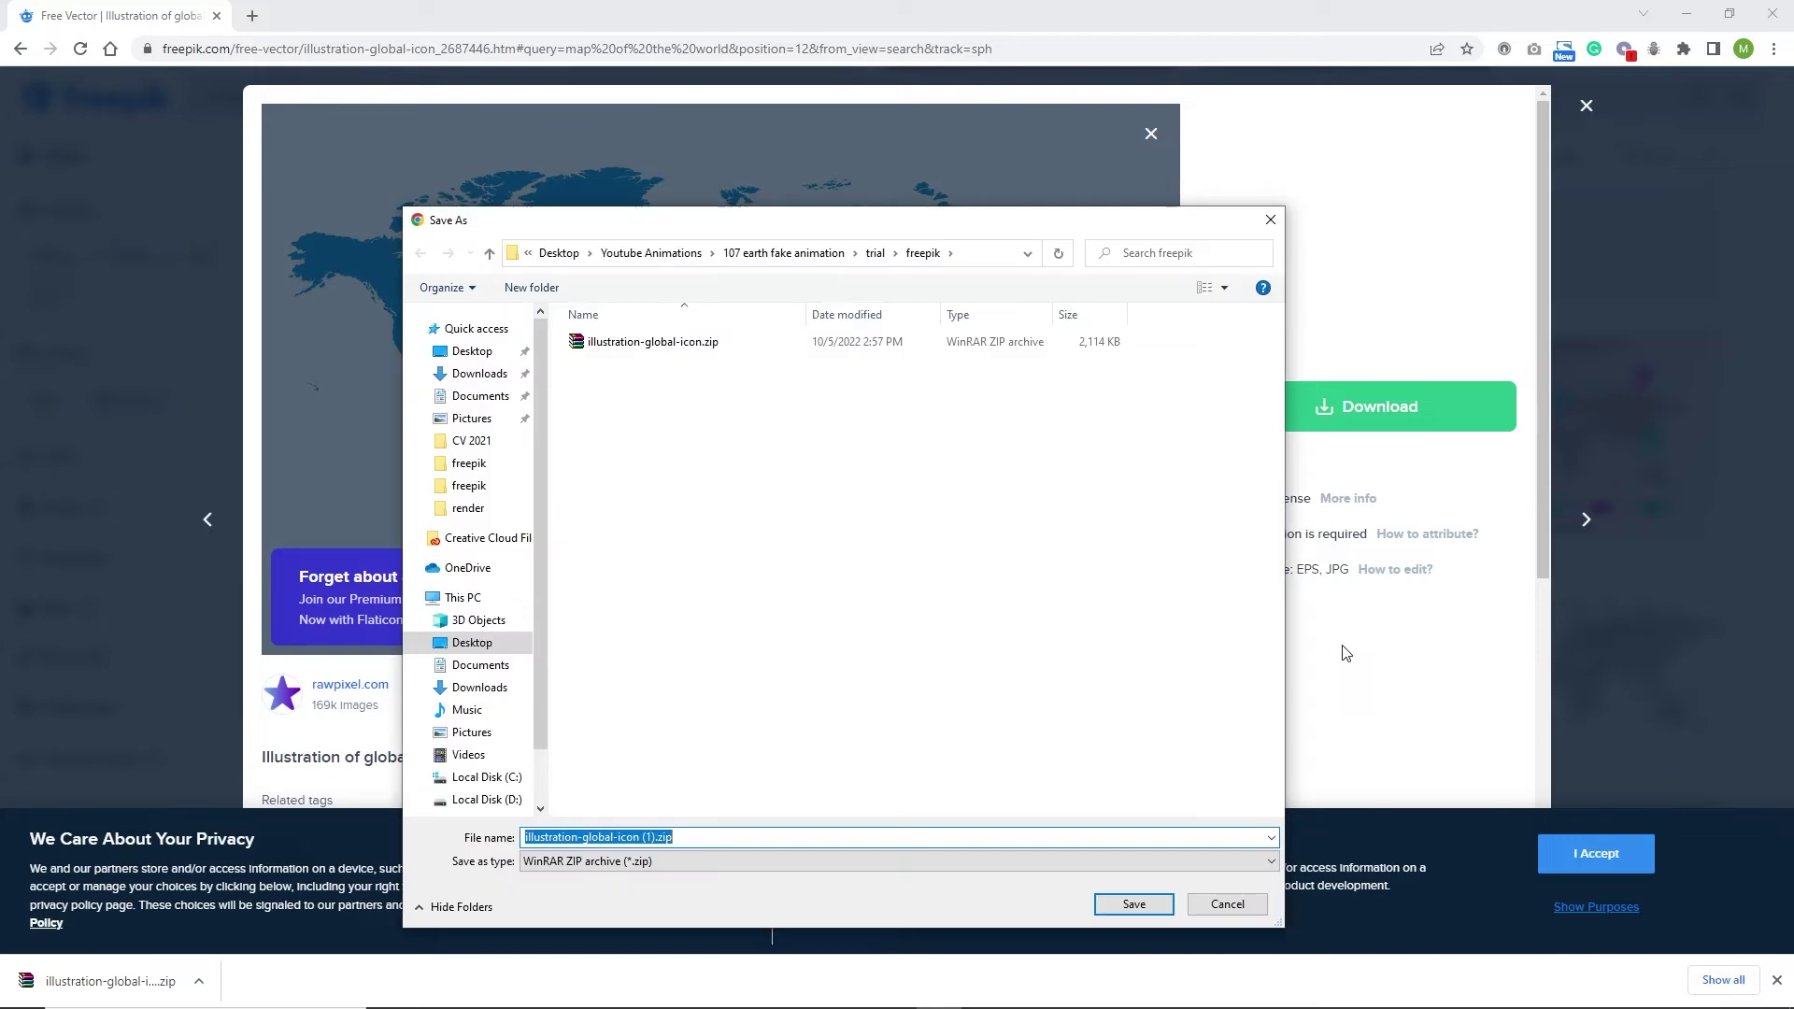
{"action": "left_click", "coordinate": [1242, 911]}
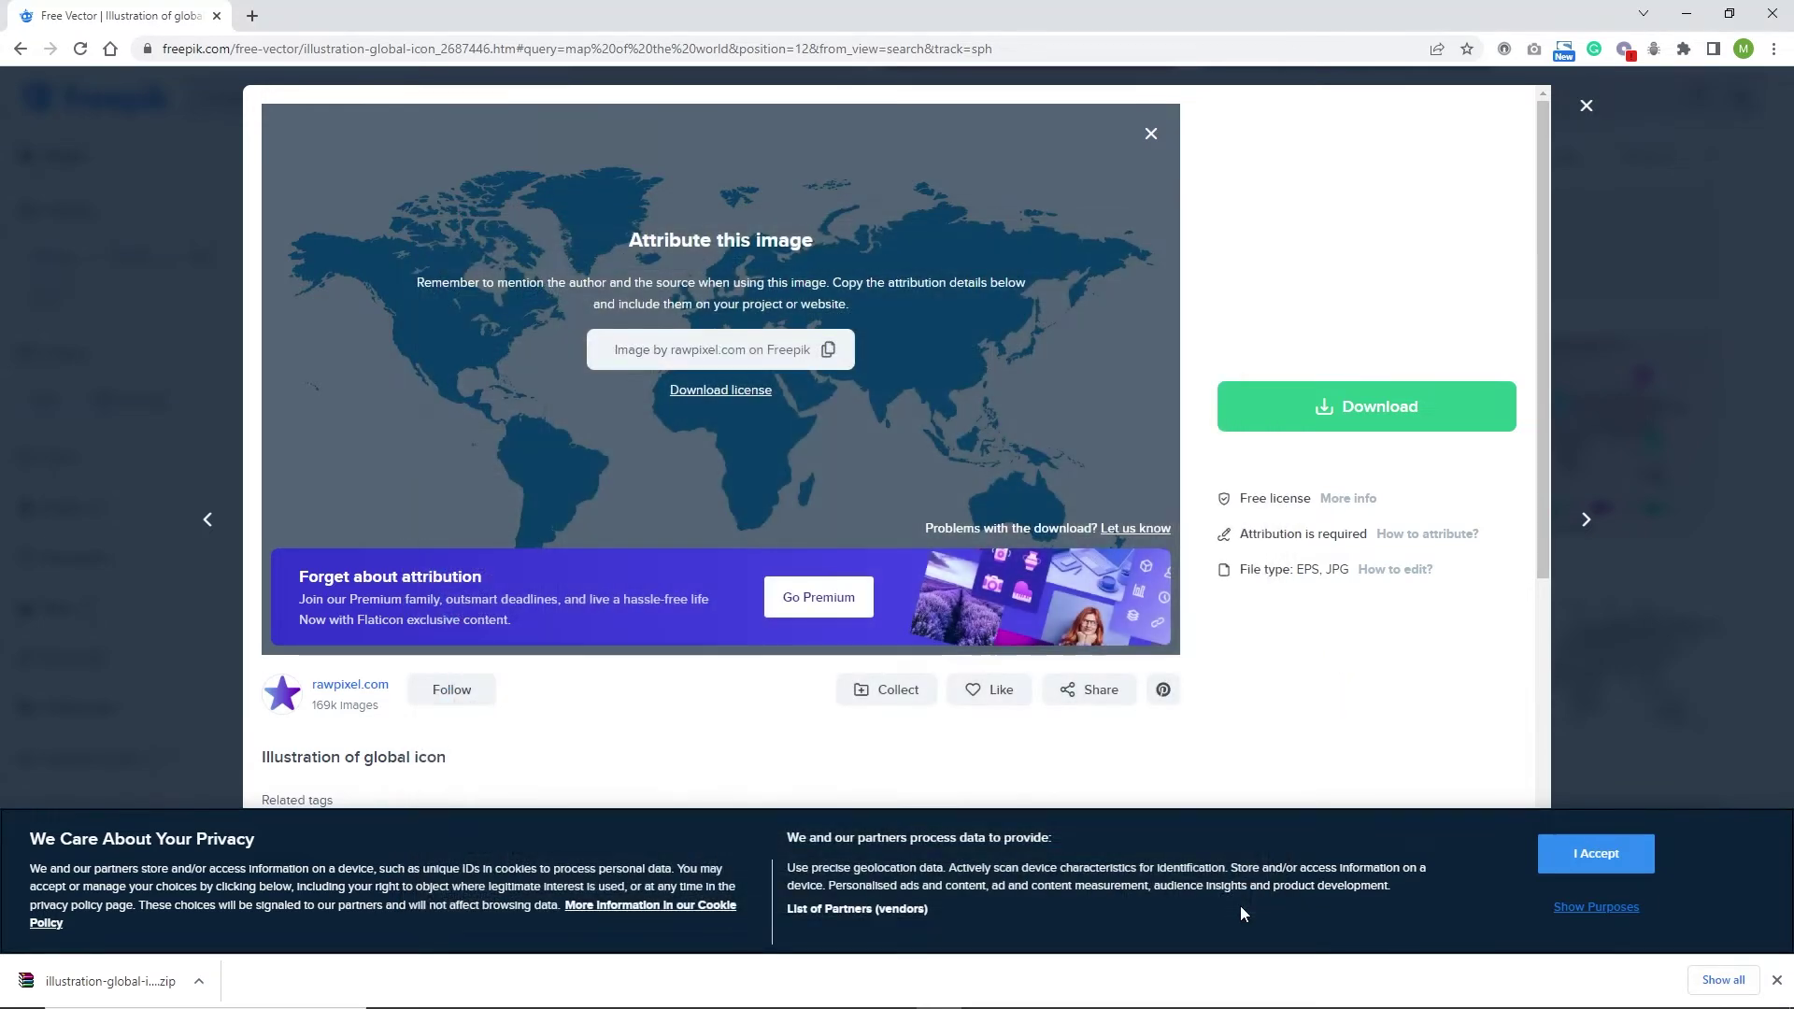
{"action": "left_click", "coordinate": [584, 989]}
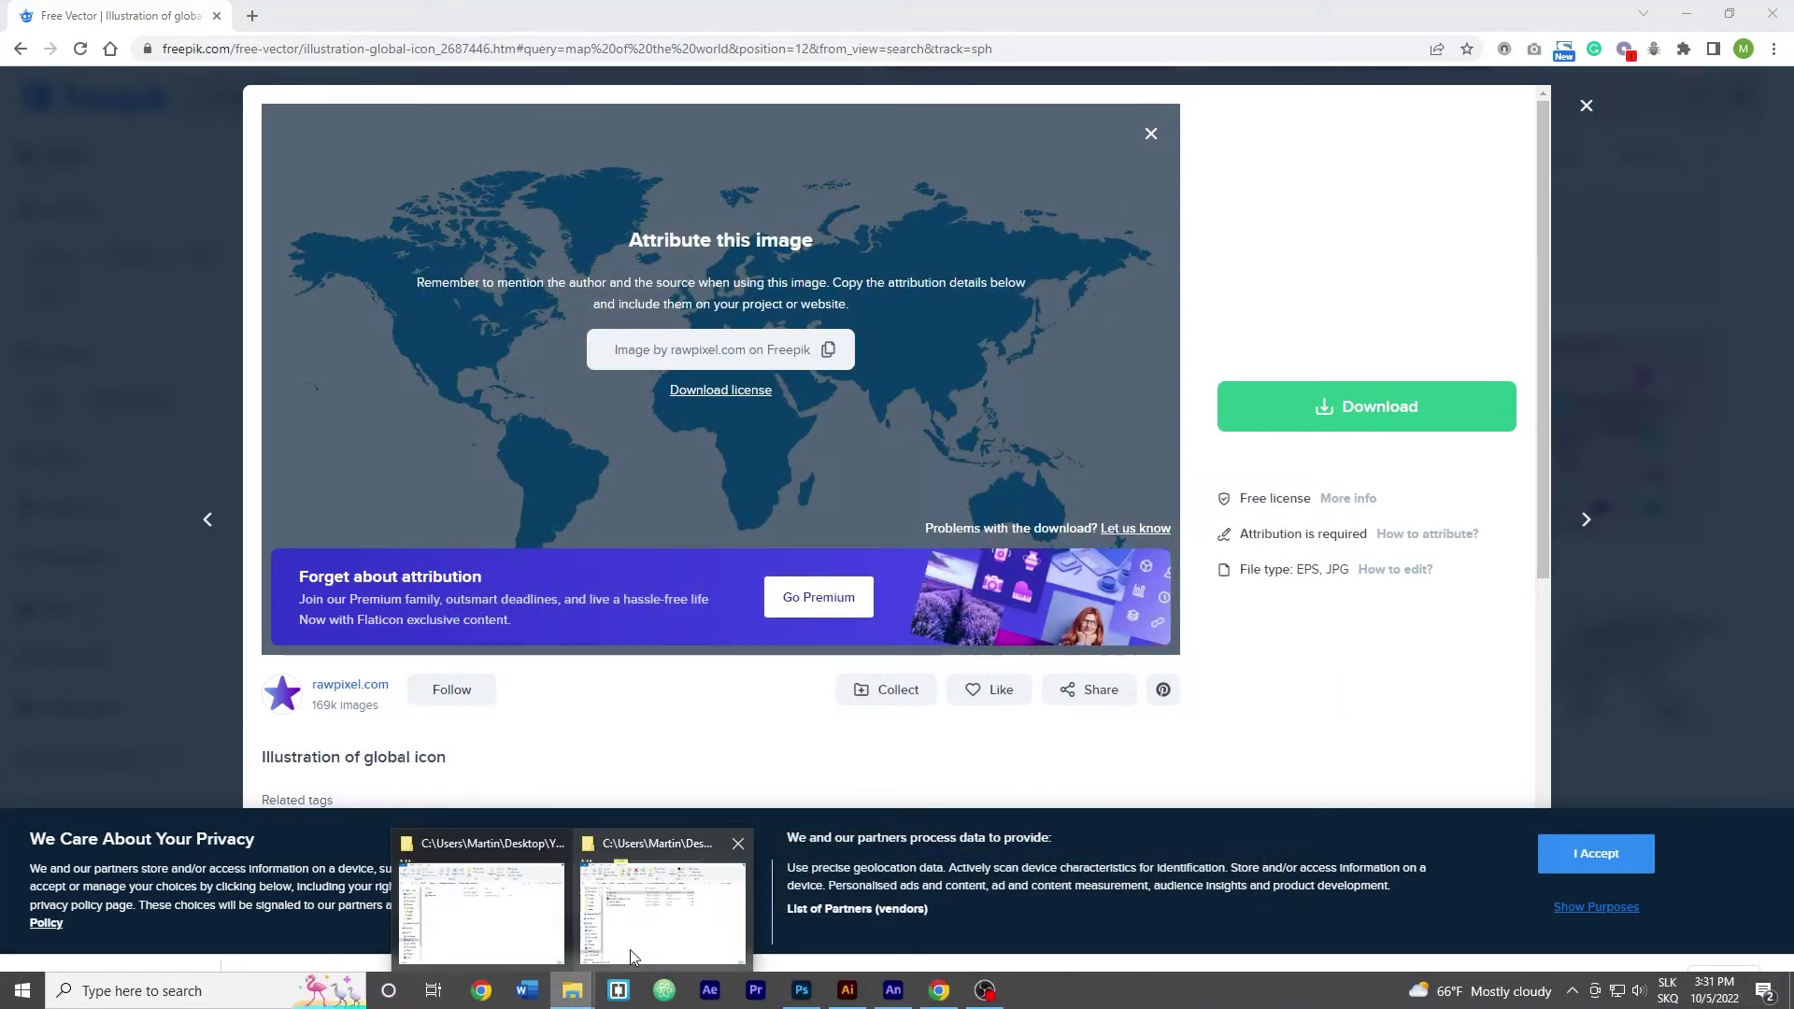
Step: Delete the four old extracted files from the freepik folder, keeping the zip
{"action": "left_click", "coordinate": [651, 930]}
{"action": "left_click", "coordinate": [584, 583]}
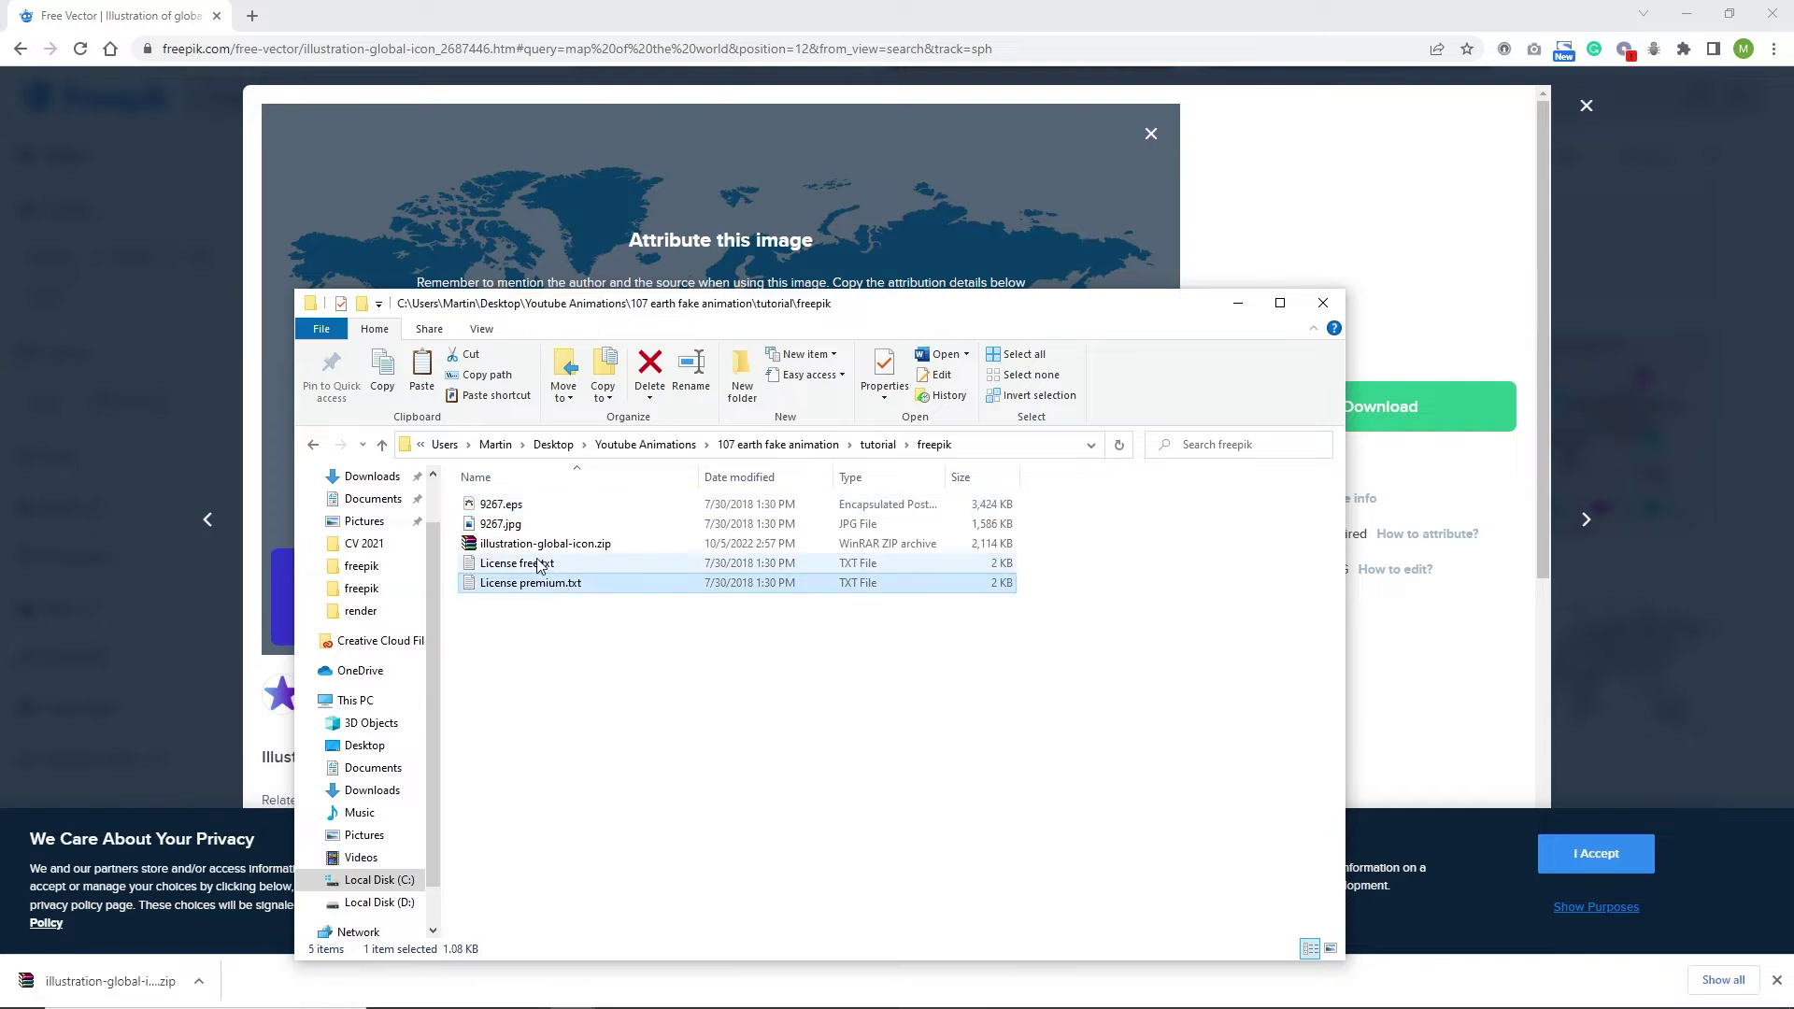
{"action": "left_click", "coordinate": [502, 505], "text": "shift"}
{"action": "left_click", "coordinate": [524, 544], "text": "ctrl"}
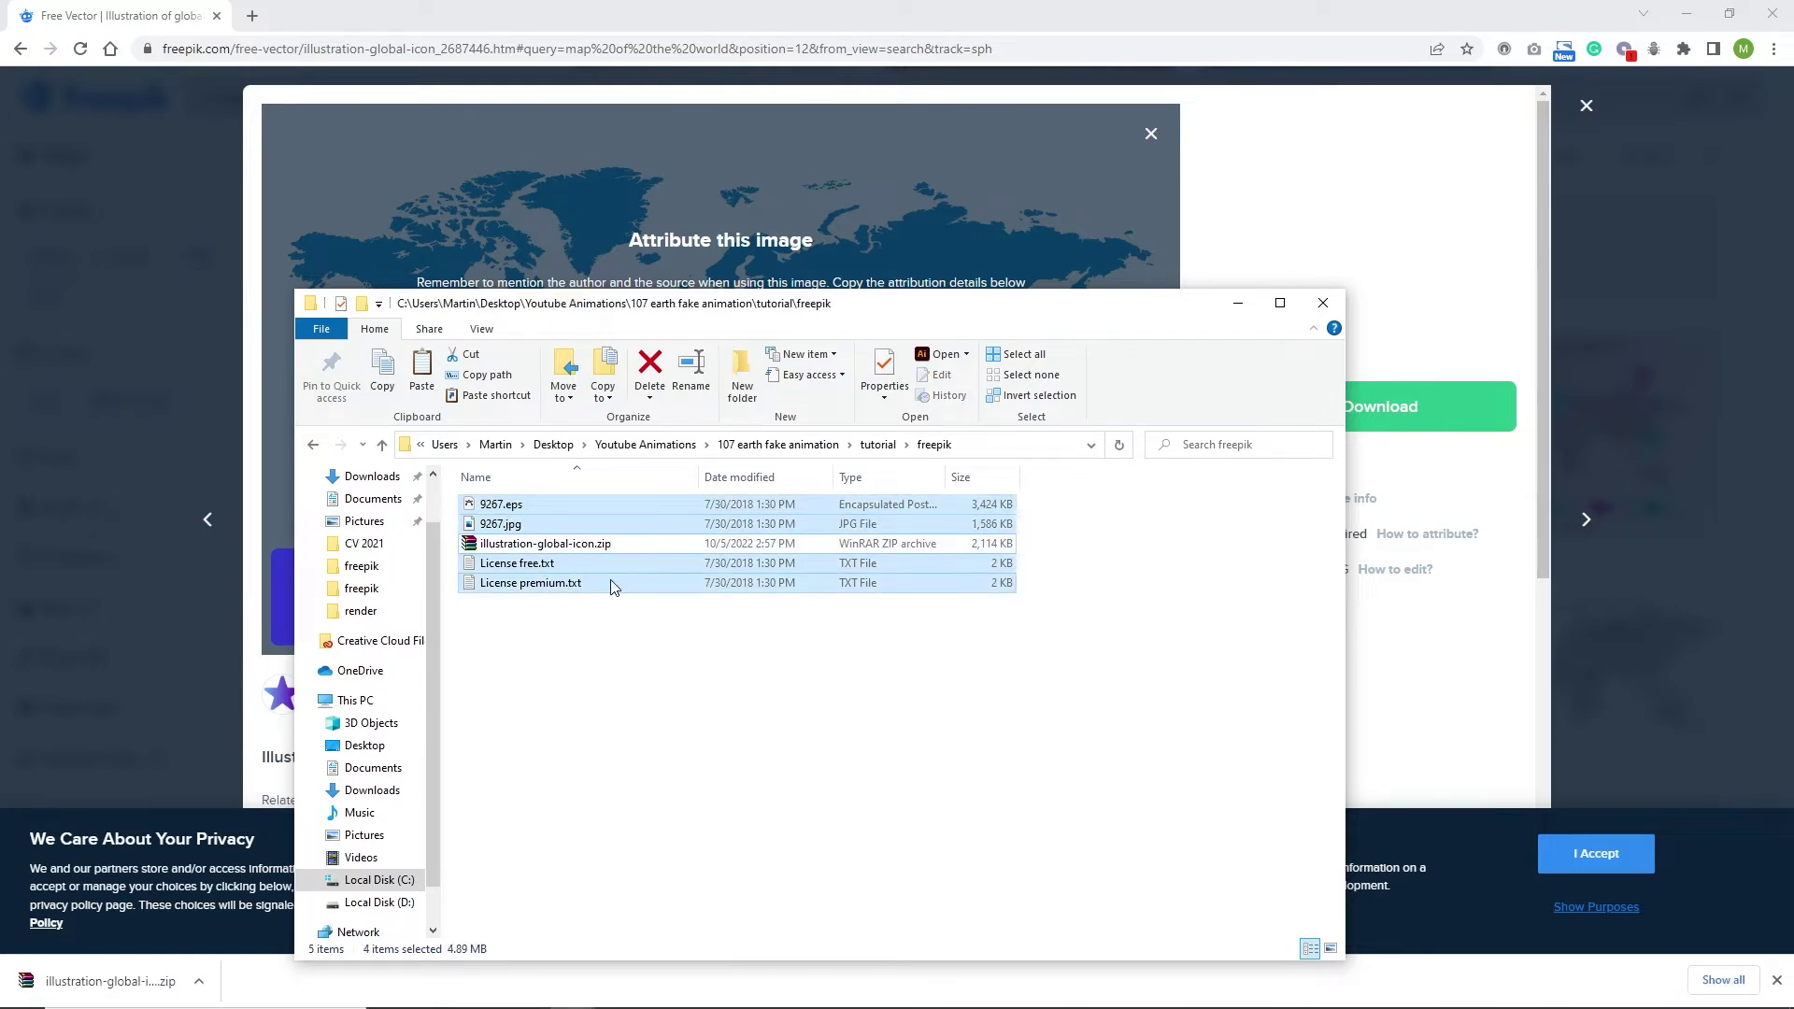
{"action": "key", "text": "Delete"}
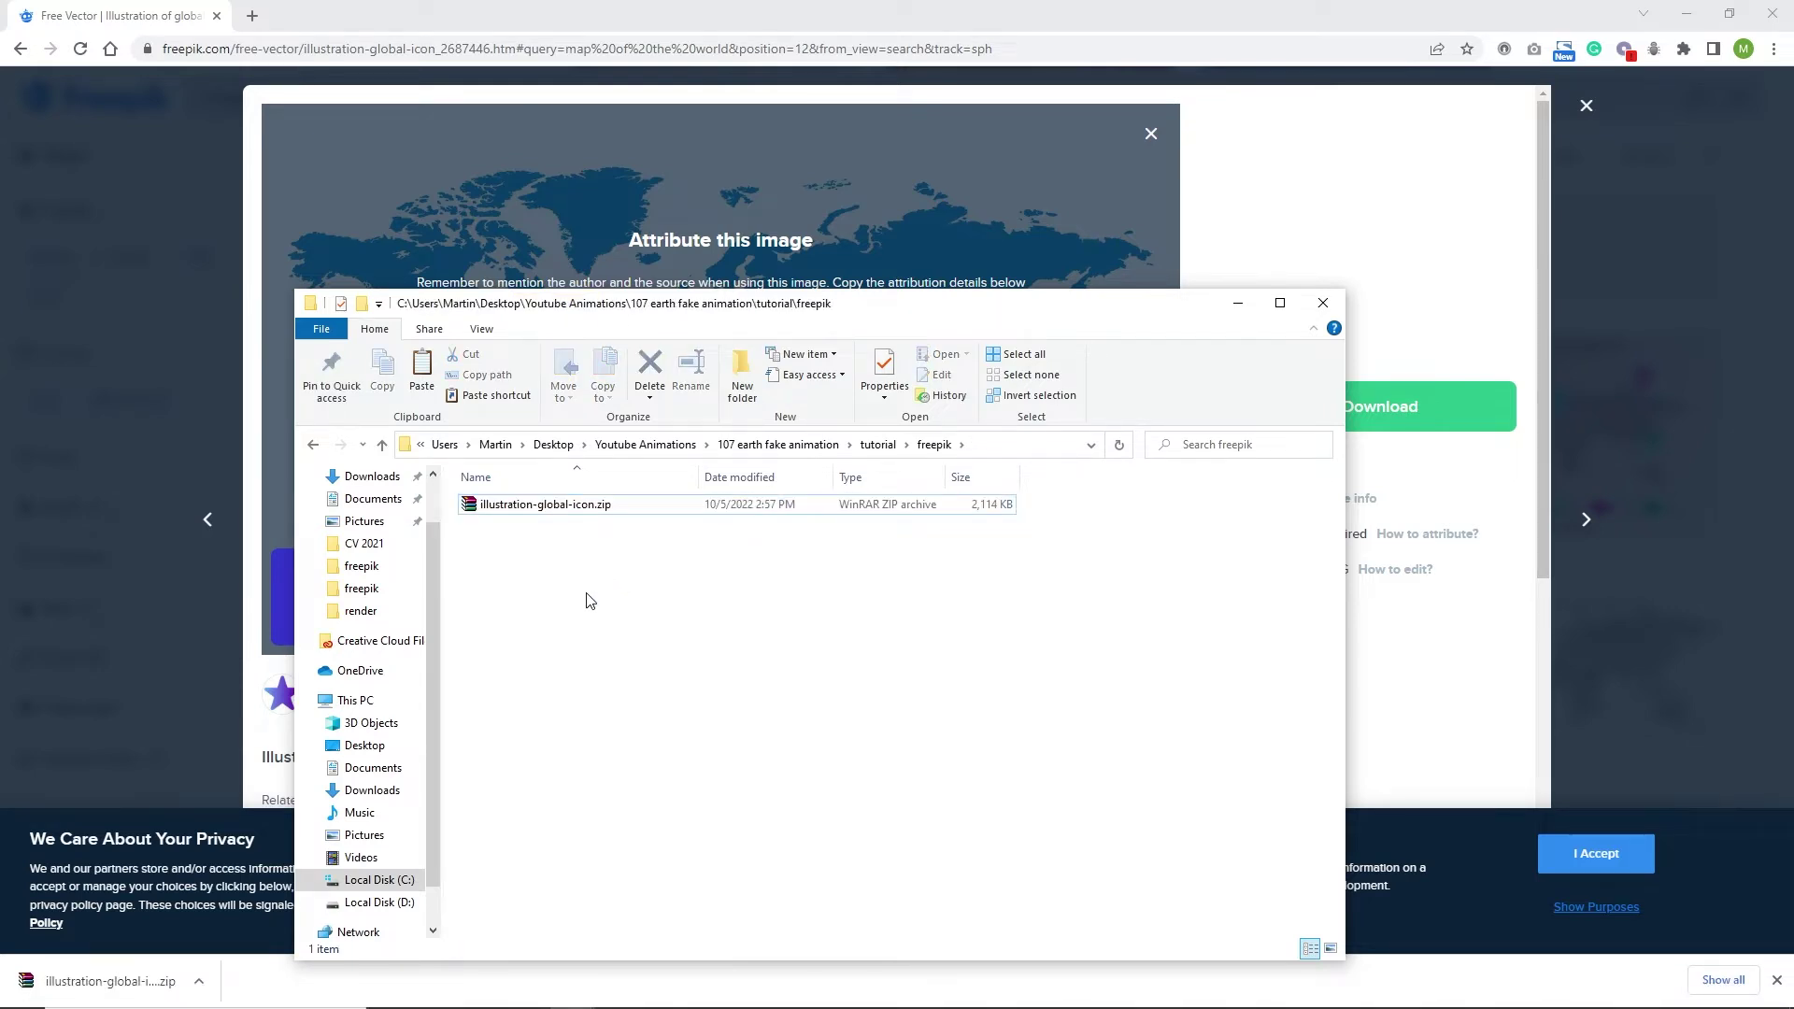
Step: Extract illustration-global-icon.zip into the folder and open 9267.eps in Illustrator
{"action": "left_click", "coordinate": [497, 510]}
{"action": "right_click", "coordinate": [496, 508]}
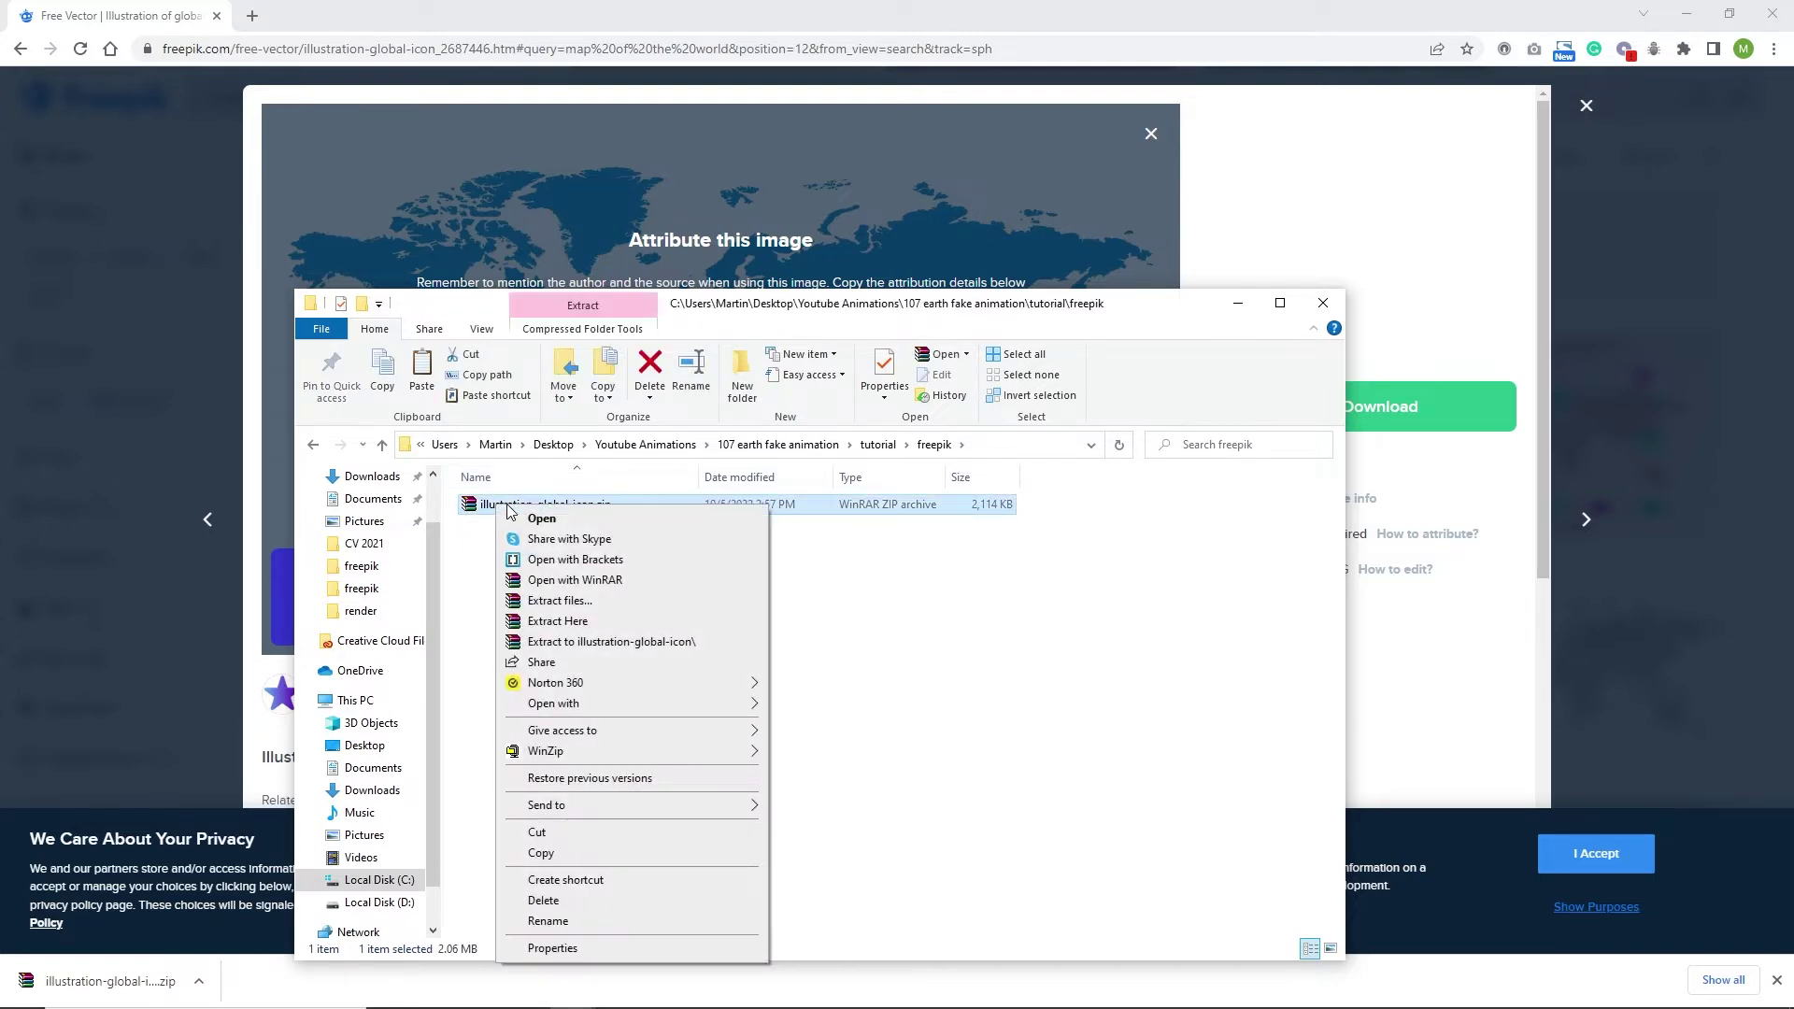
{"action": "left_click", "coordinate": [566, 622]}
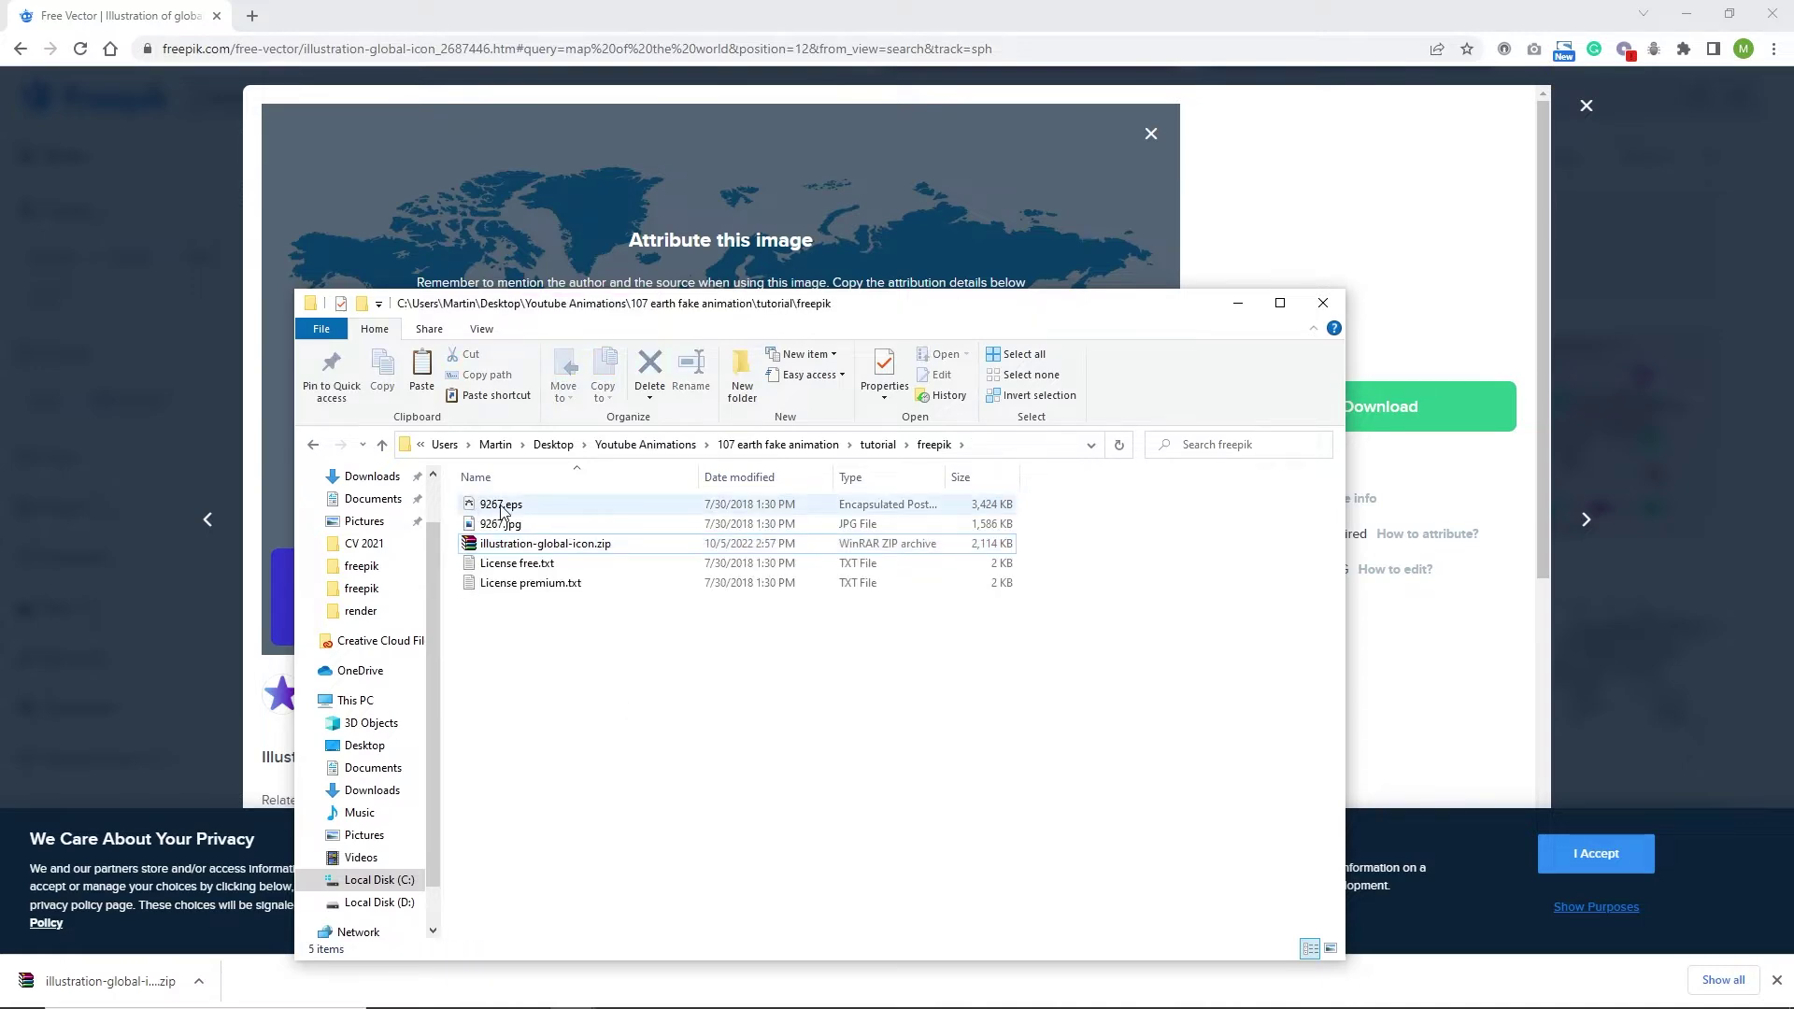
{"action": "double_click", "coordinate": [500, 507]}
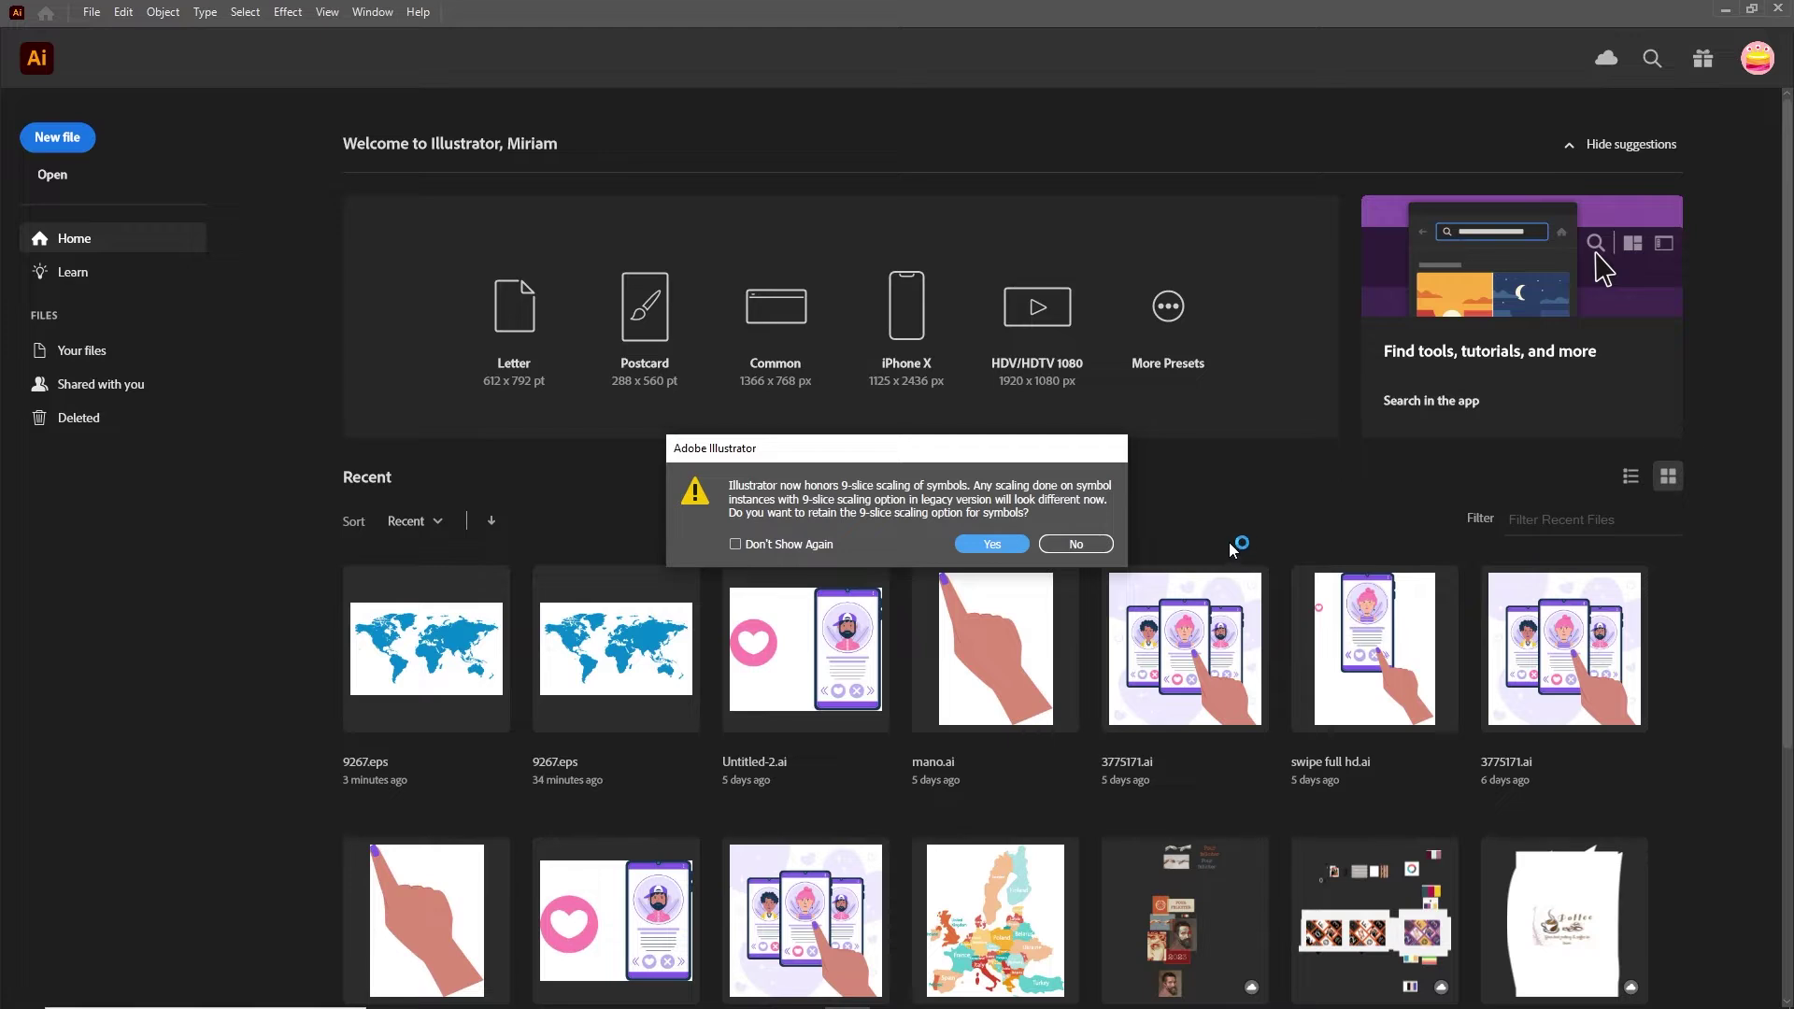
Step: Decline 9-slice scaling so 9267.eps opens in Illustrator, then switch to Adobe Animate
{"action": "left_click", "coordinate": [1090, 547]}
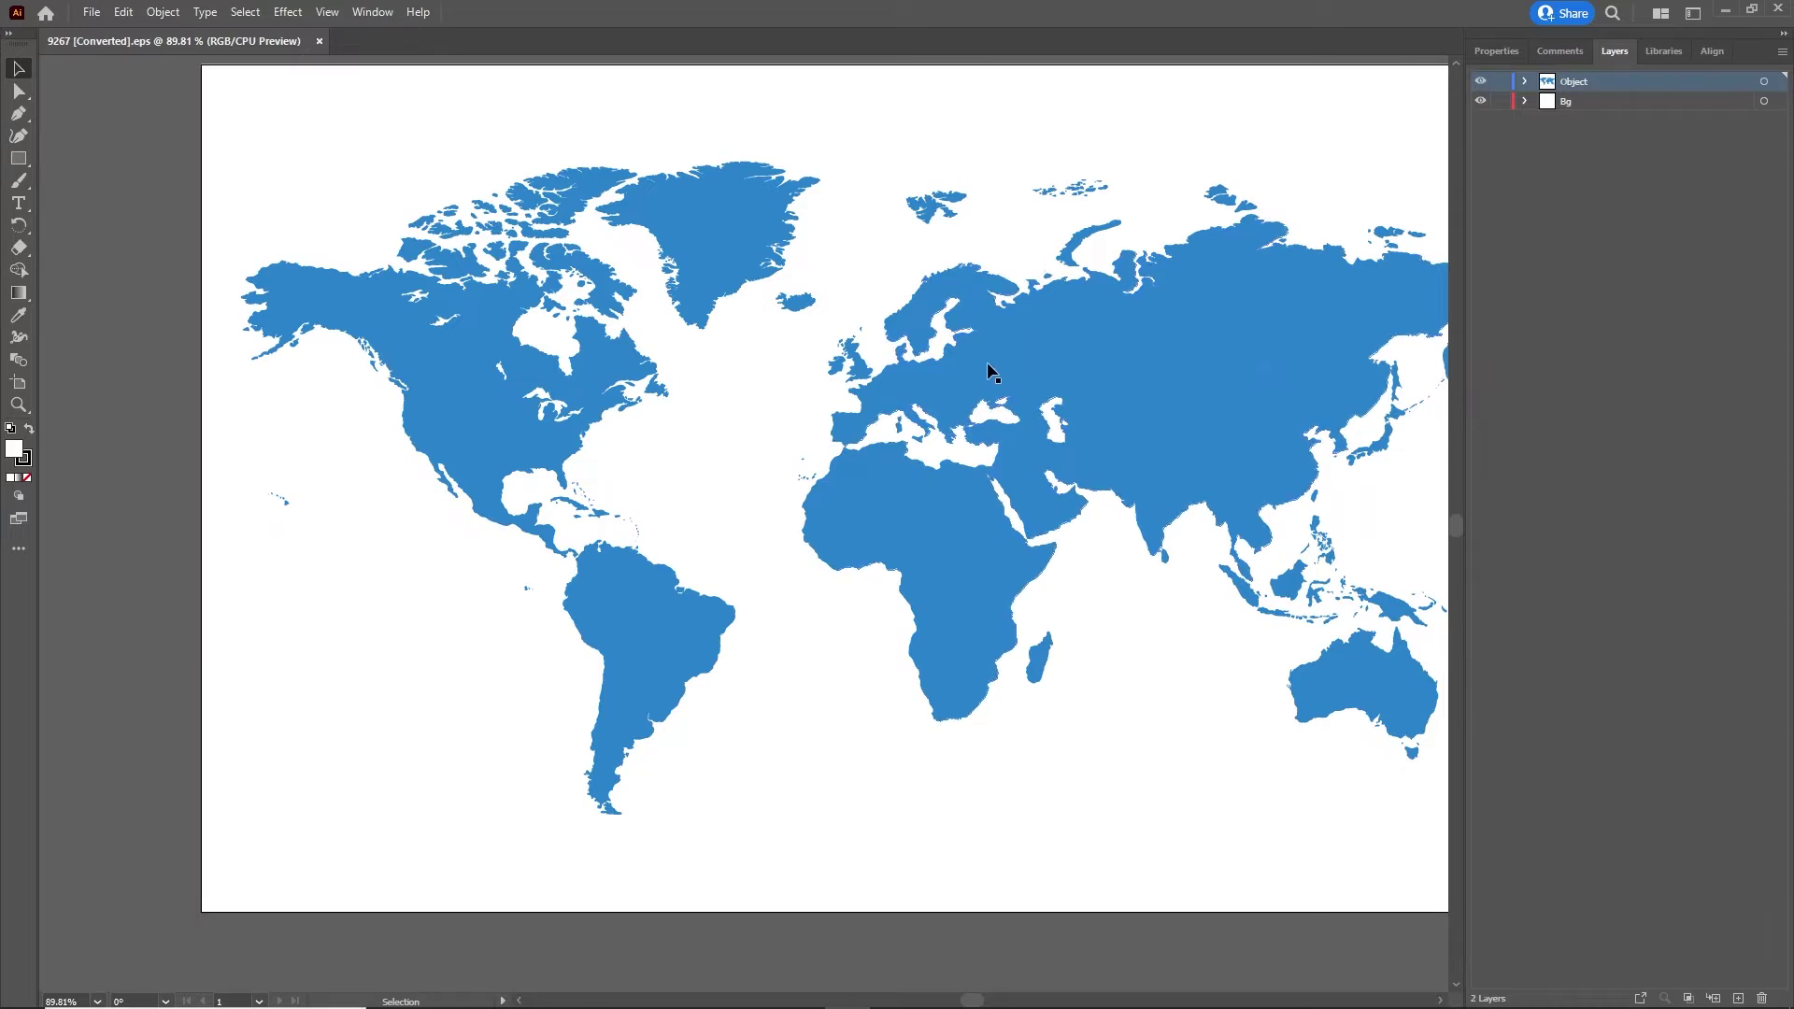
{"action": "mouse_move", "coordinate": [981, 1005]}
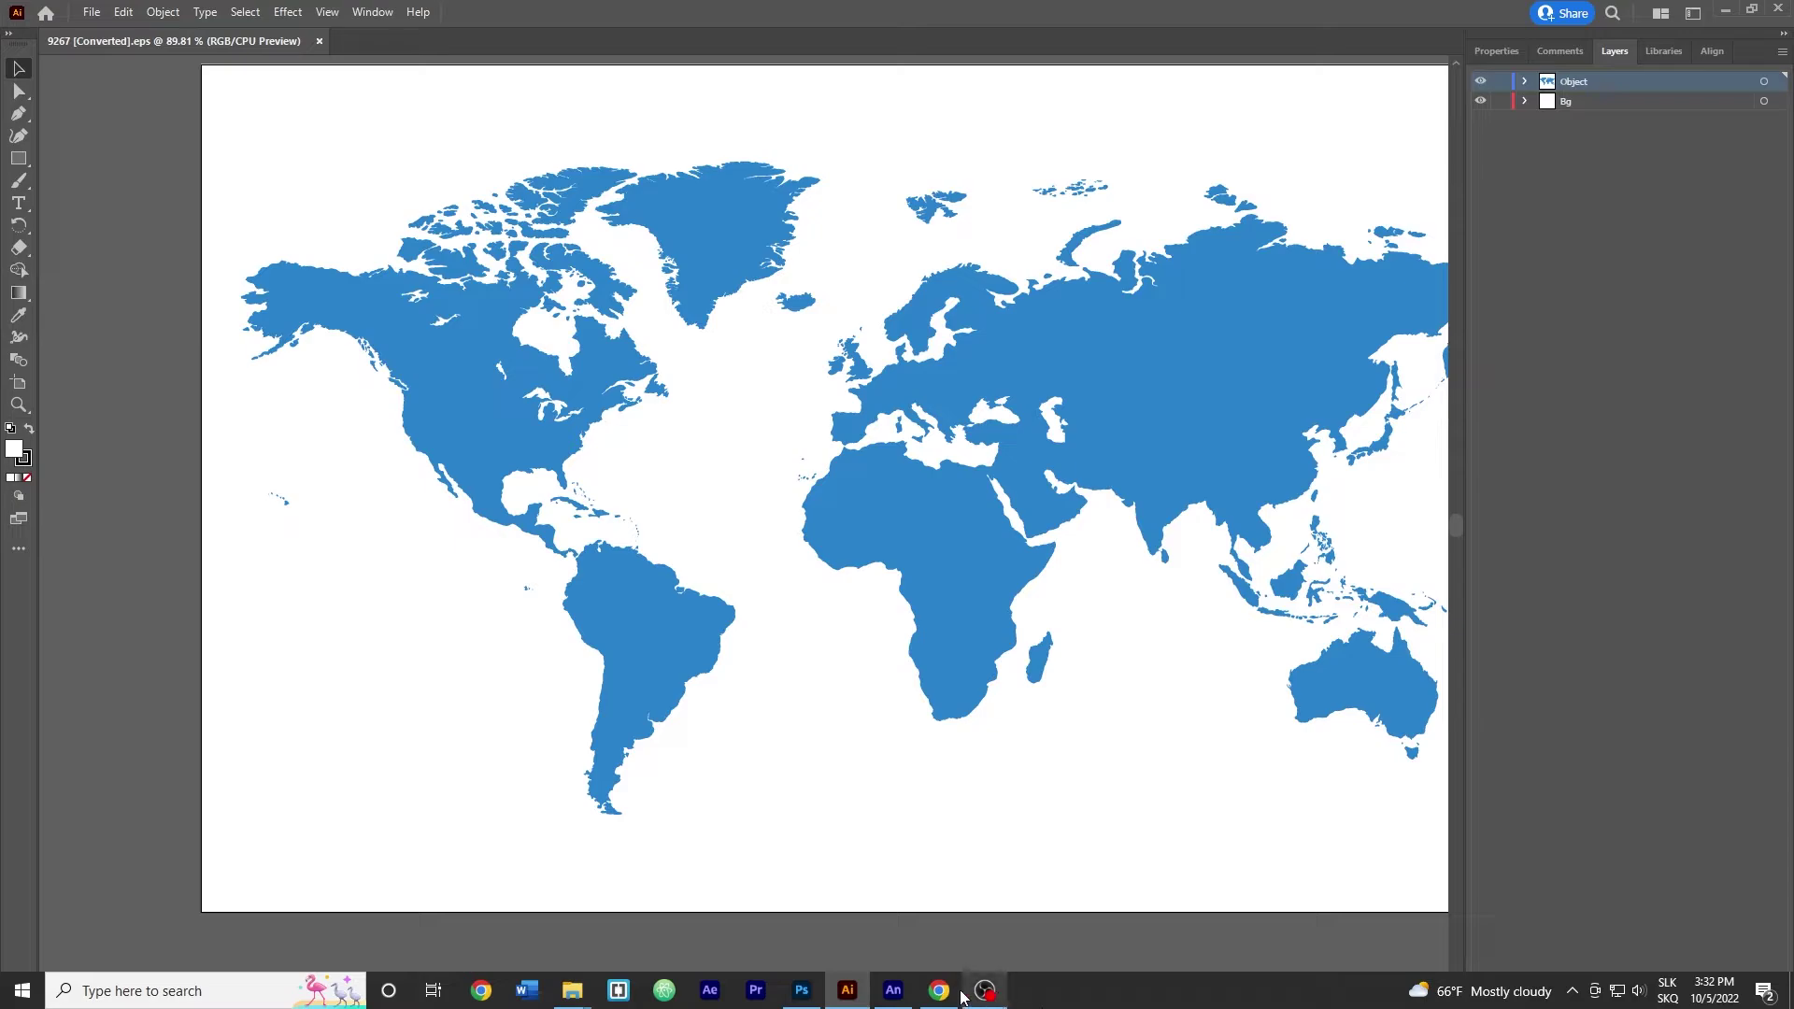
{"action": "left_click", "coordinate": [893, 990]}
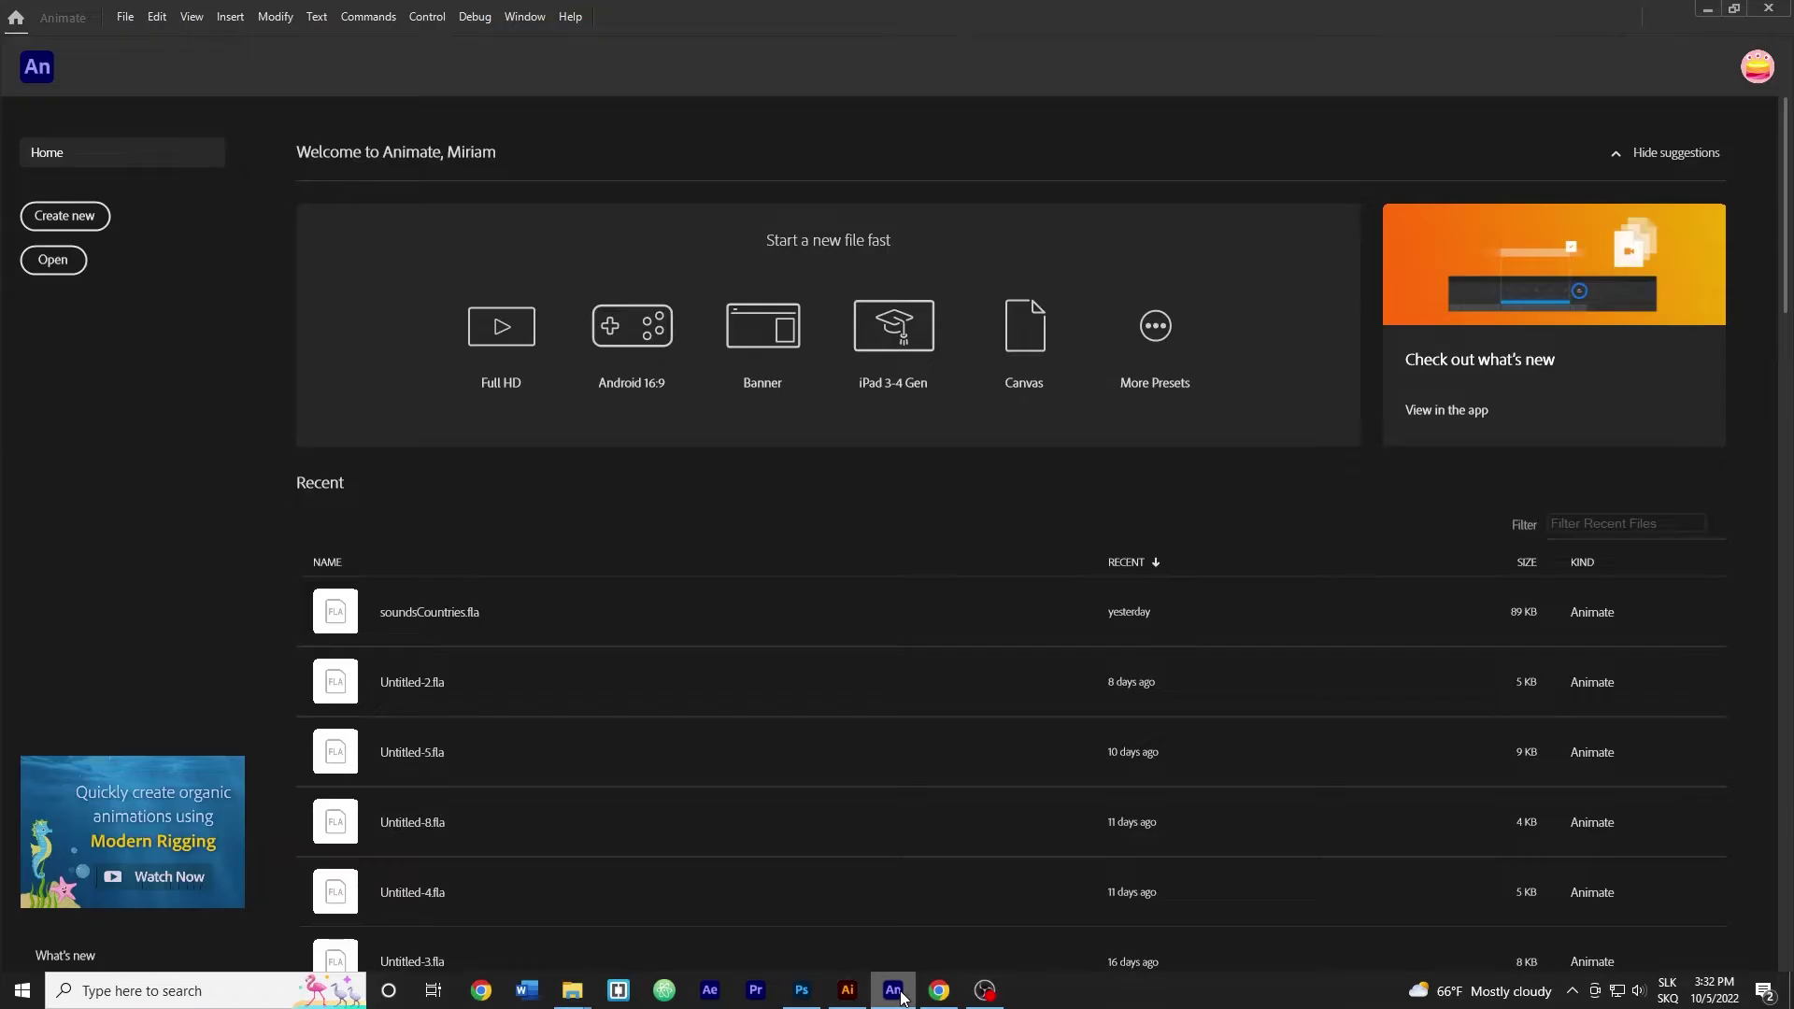
Step: Create an HTML5 Canvas document from the Android 5:3 preset, 1280 × 768 at 24 fps
{"action": "left_click", "coordinate": [97, 234]}
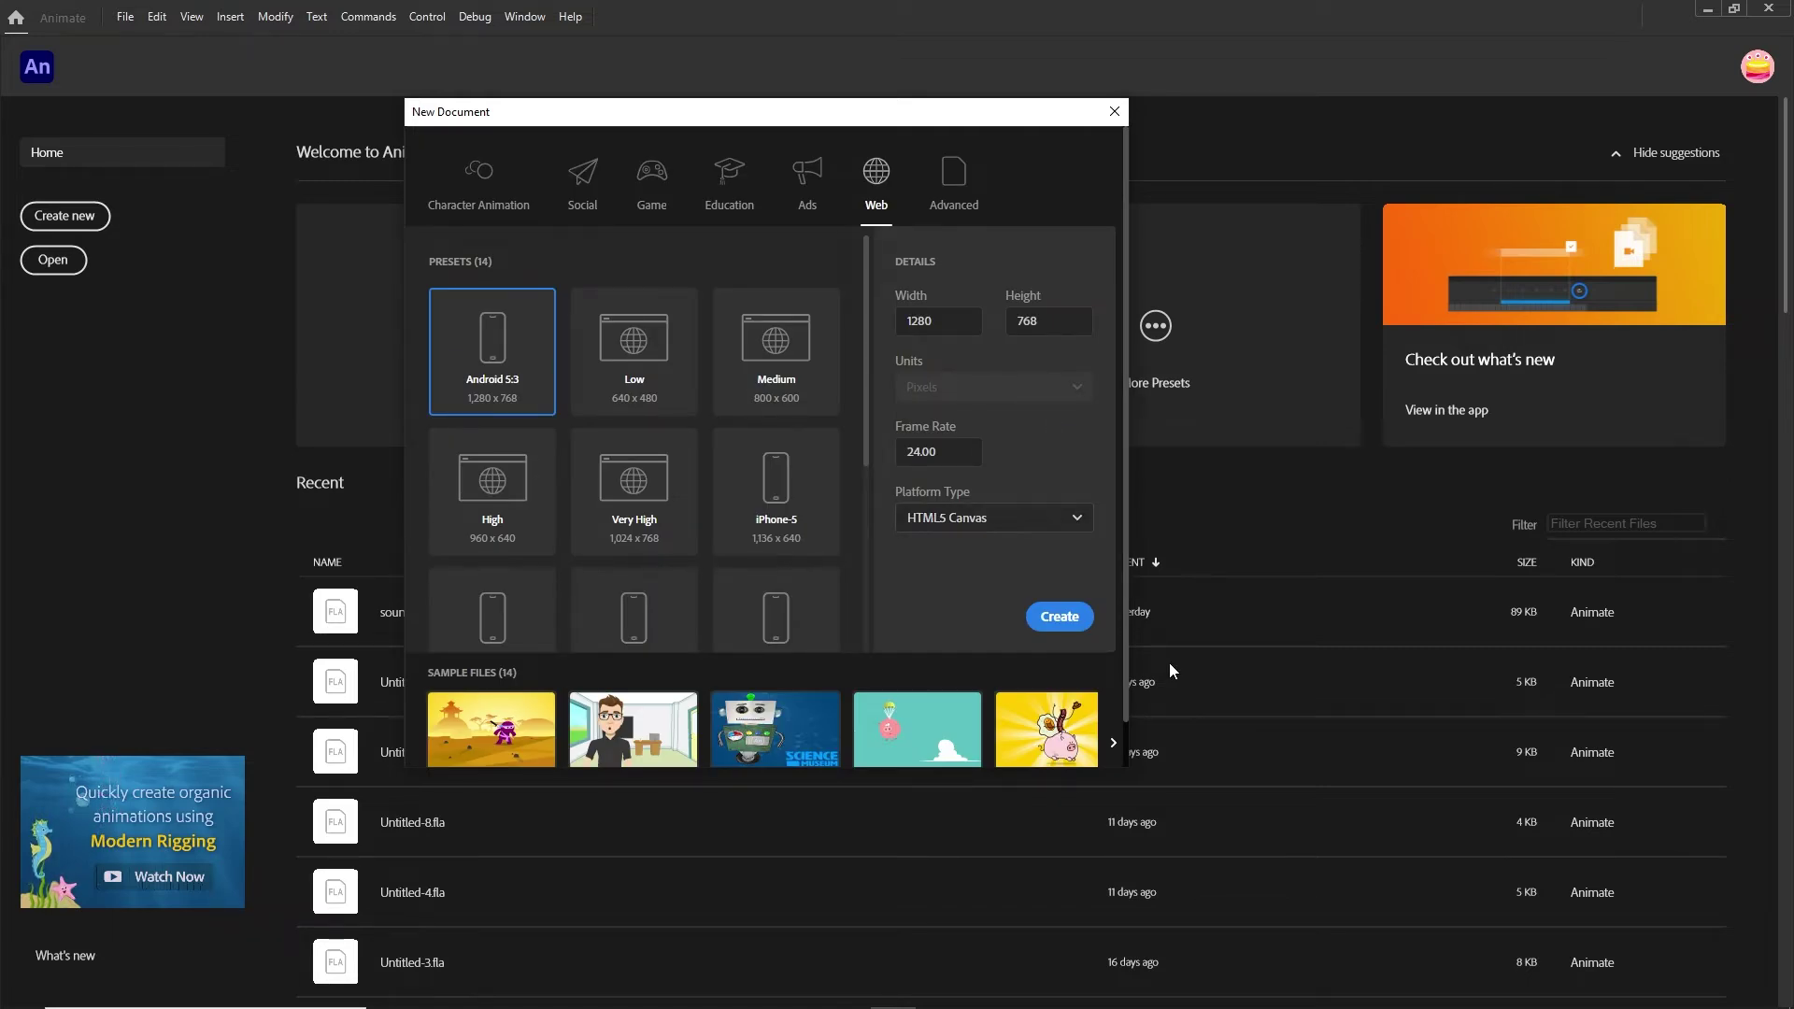
{"action": "left_click", "coordinate": [1058, 617]}
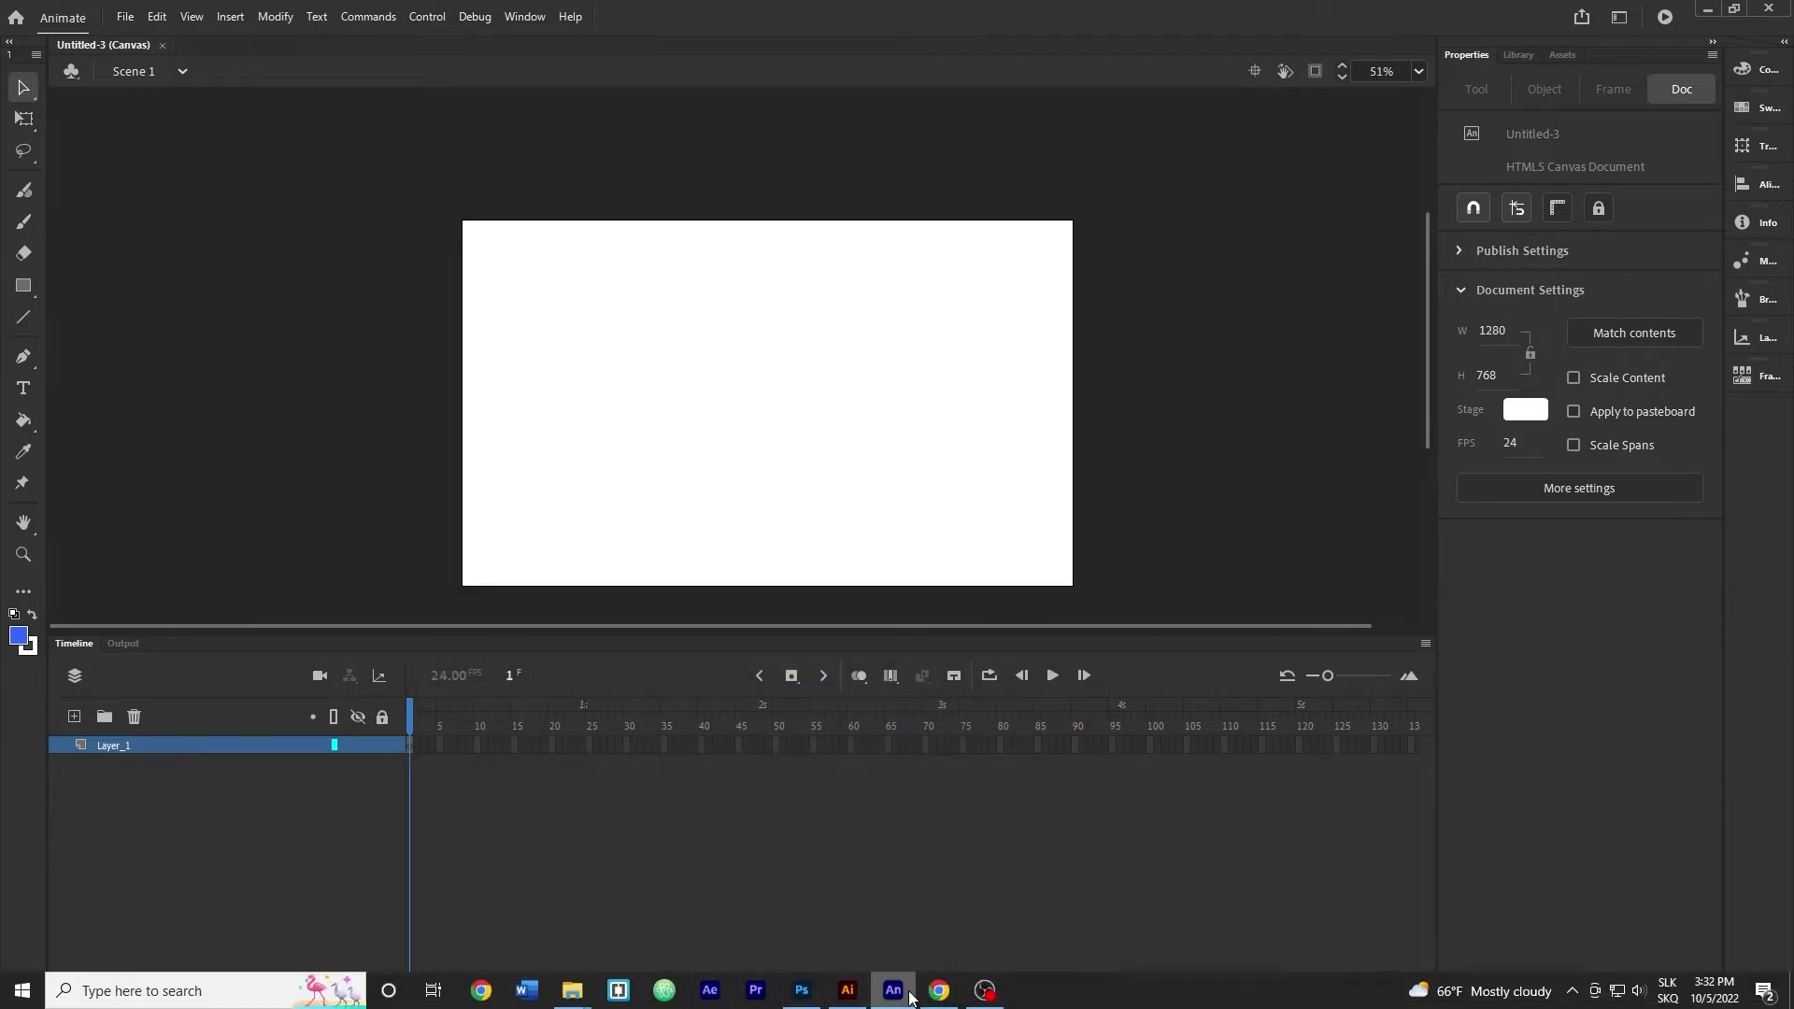
Step: Copy the world map from Illustrator and paste it into Animate with the importer settings
{"action": "left_click", "coordinate": [847, 991]}
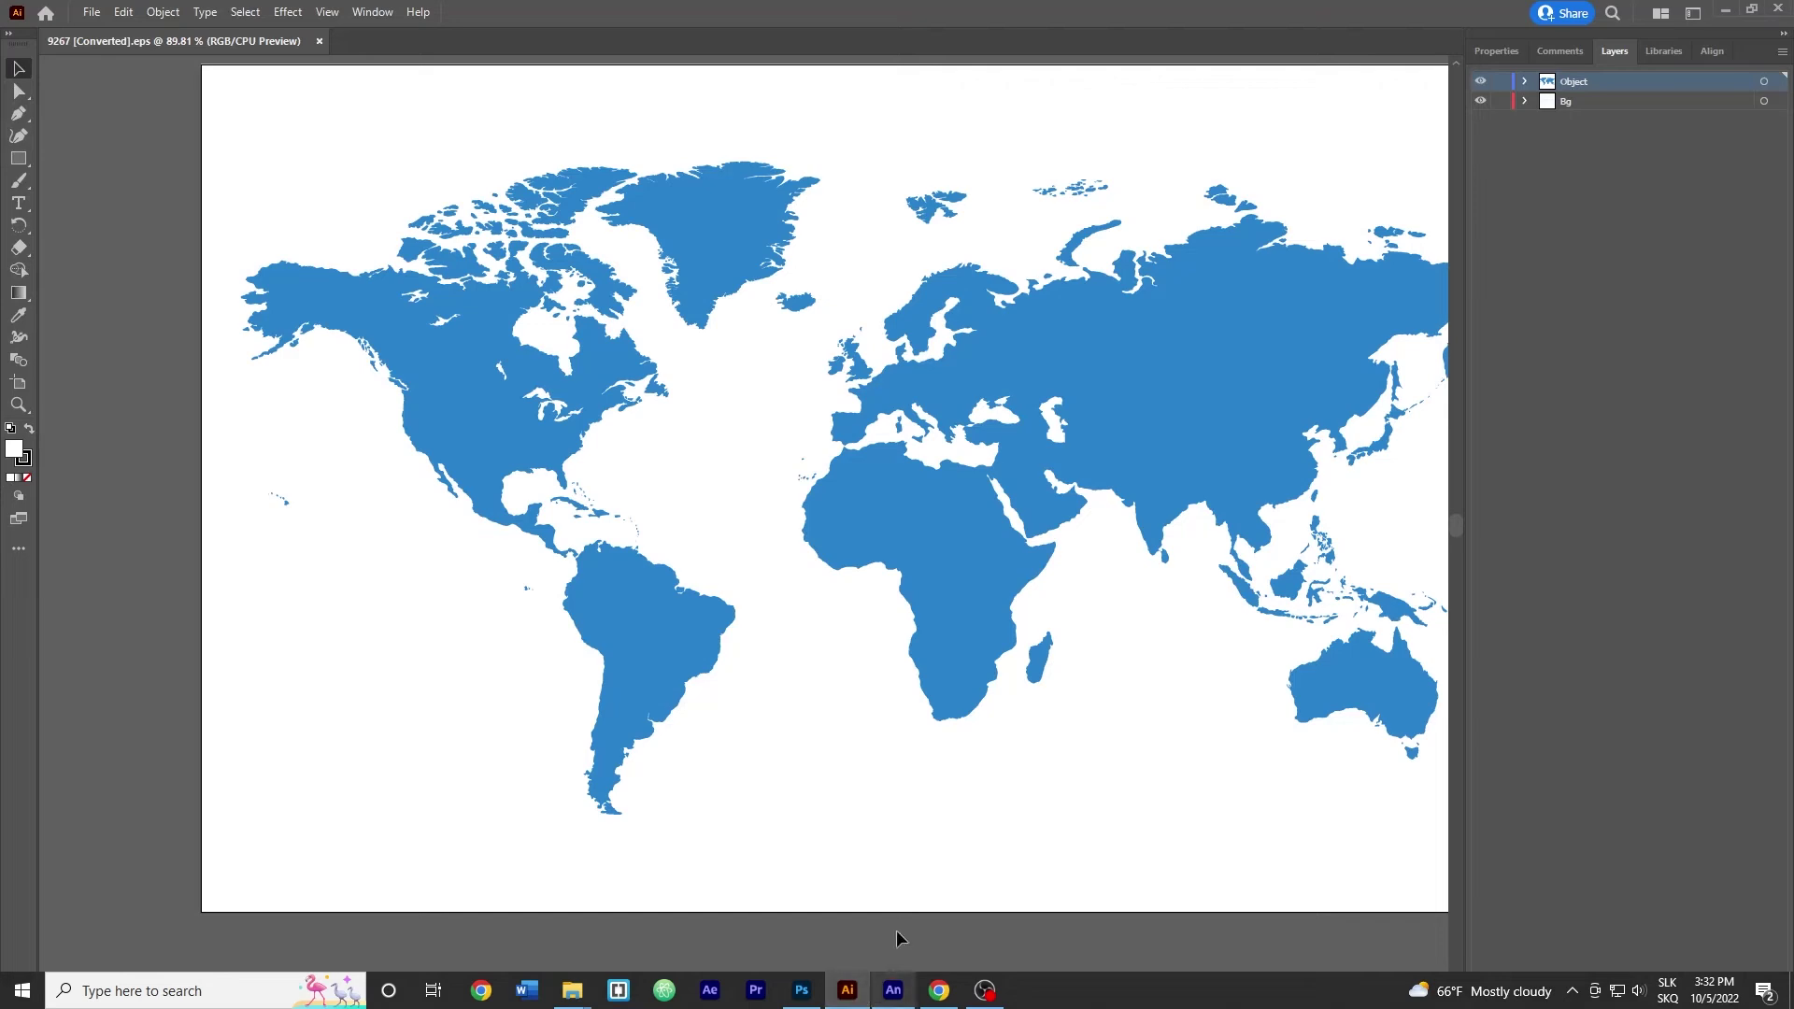
{"action": "left_click", "coordinate": [1037, 355]}
{"action": "left_click_drag", "start_coordinate": [1050, 348], "coordinate": [797, 413]}
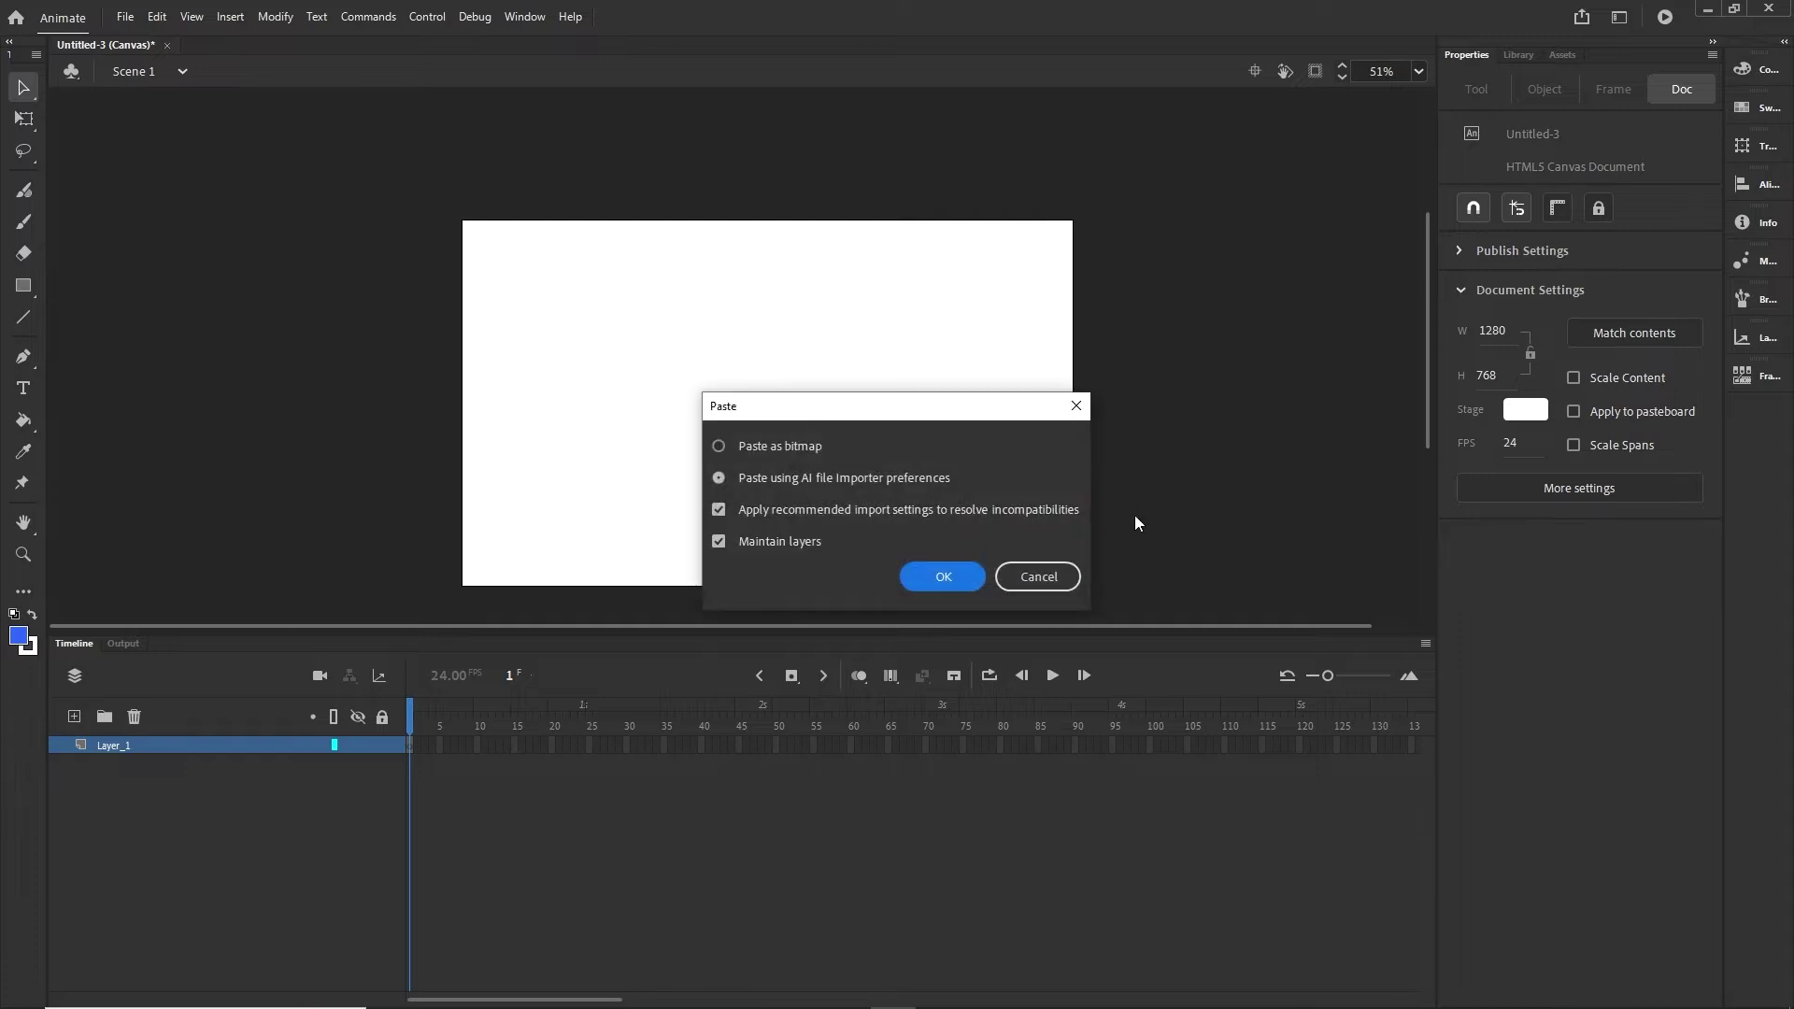
{"action": "left_click", "coordinate": [944, 577]}
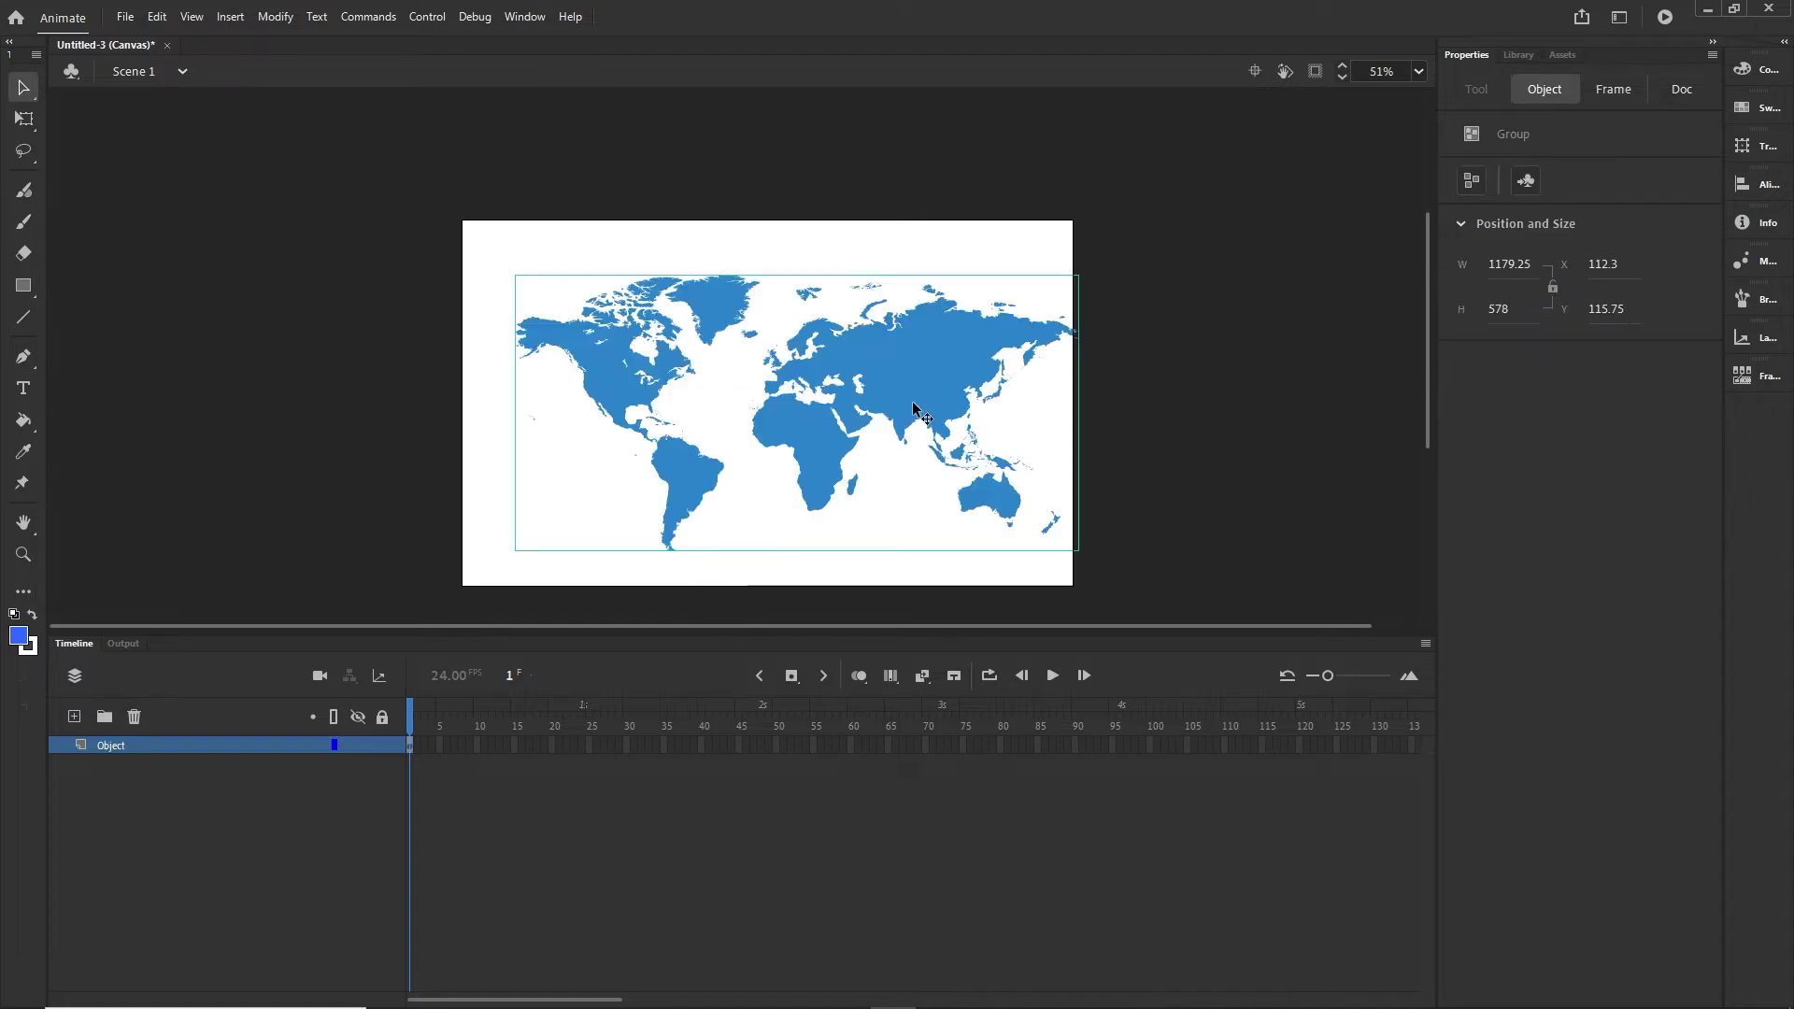
Step: Inside the nested map groups, fill all countries green #66CC00, then return to Scene 1
{"action": "scroll", "coordinate": [916, 411], "scroll_direction": "up", "scroll_amount": 2}
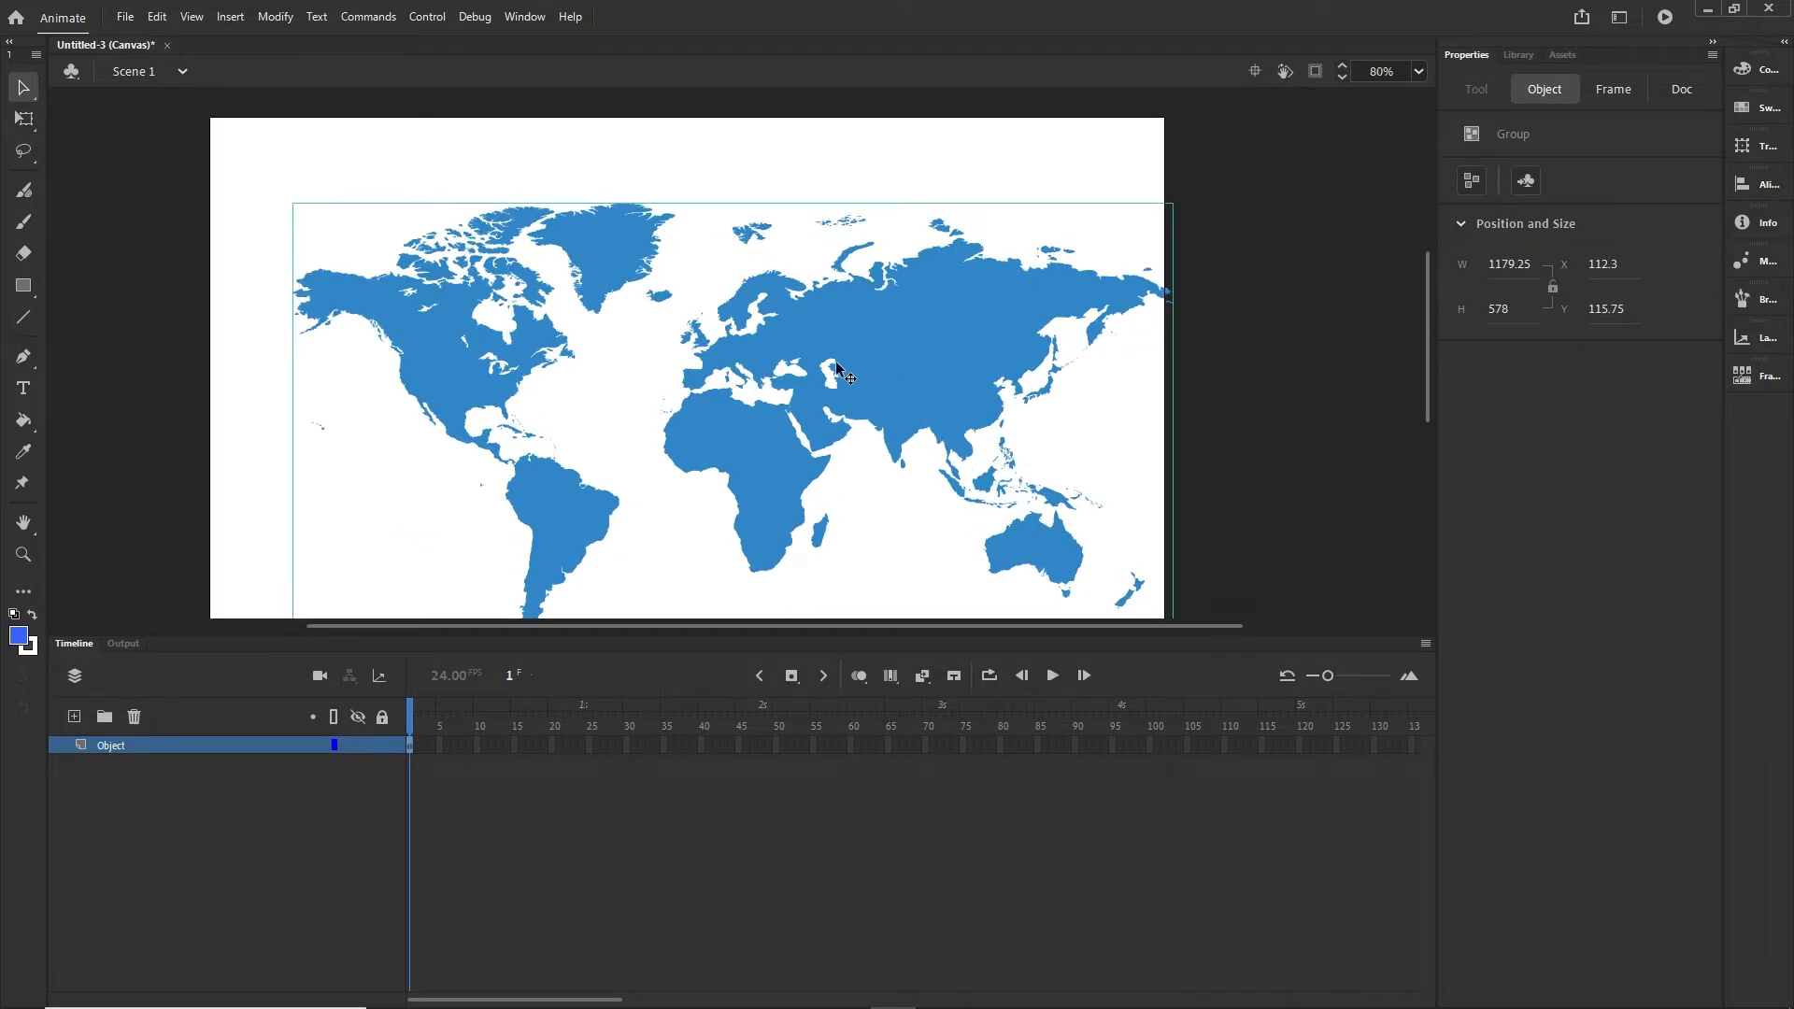
{"action": "double_click", "coordinate": [951, 351]}
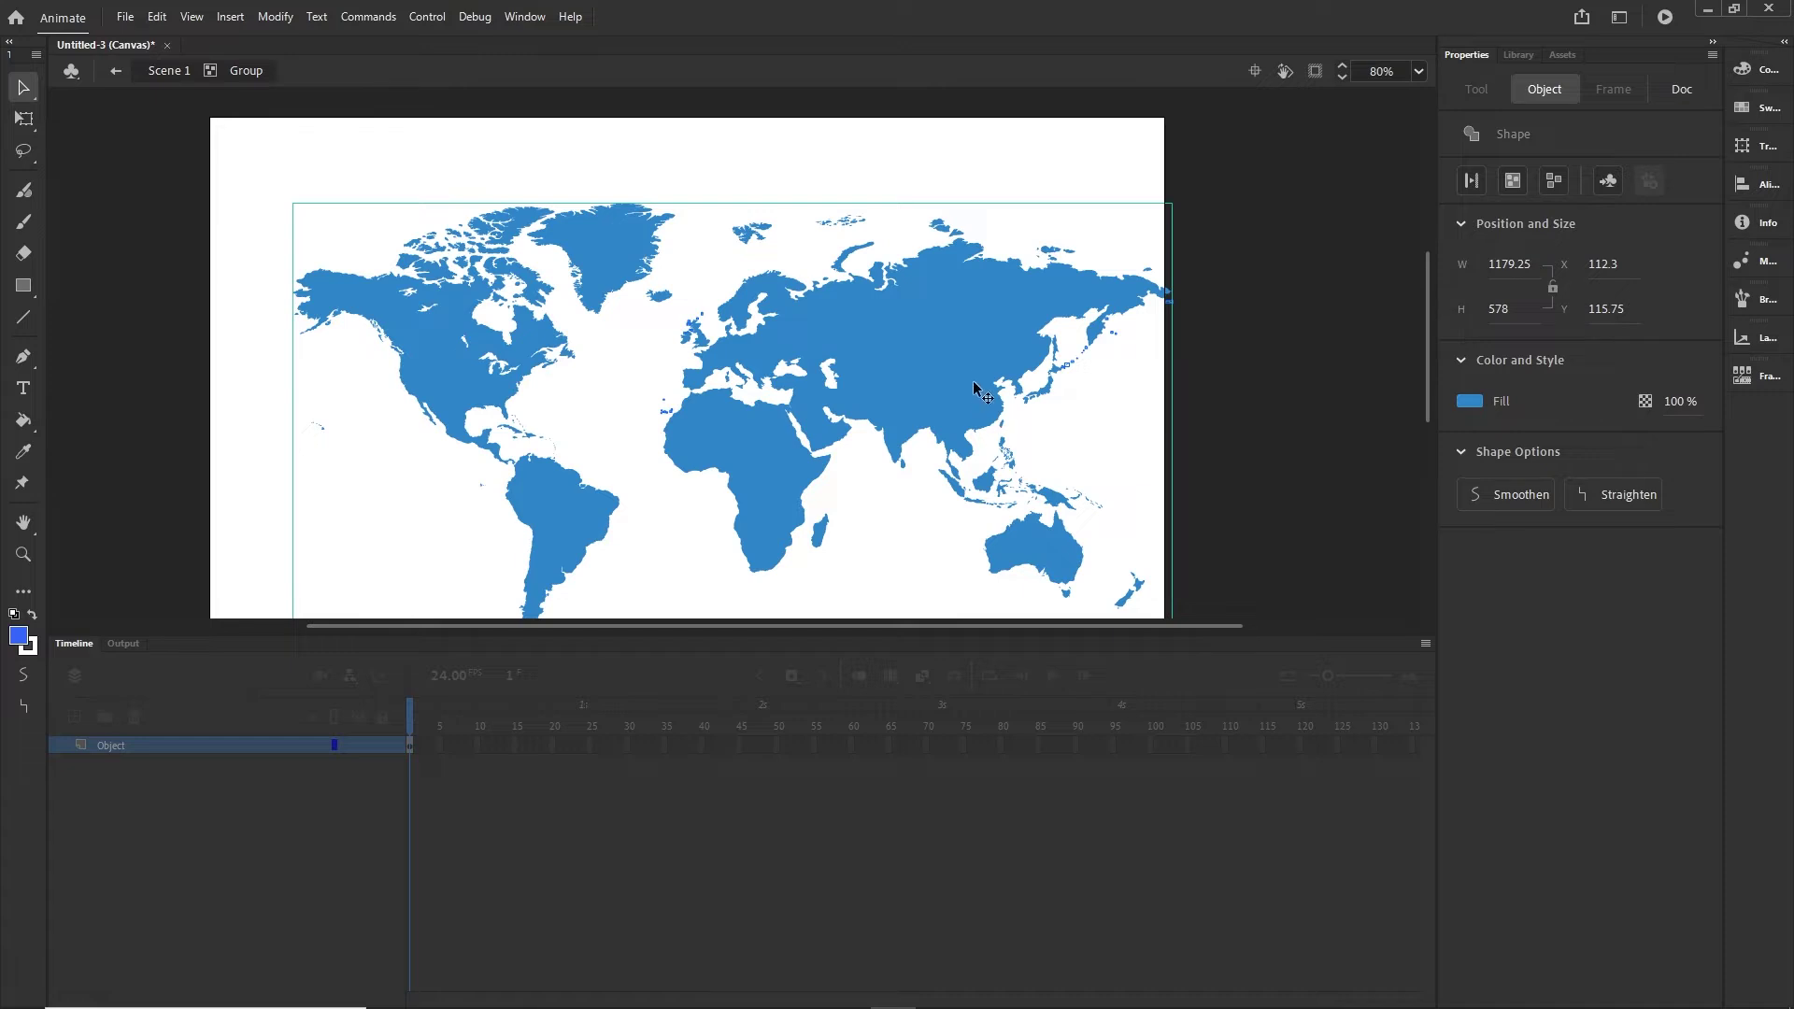
{"action": "double_click", "coordinate": [962, 352]}
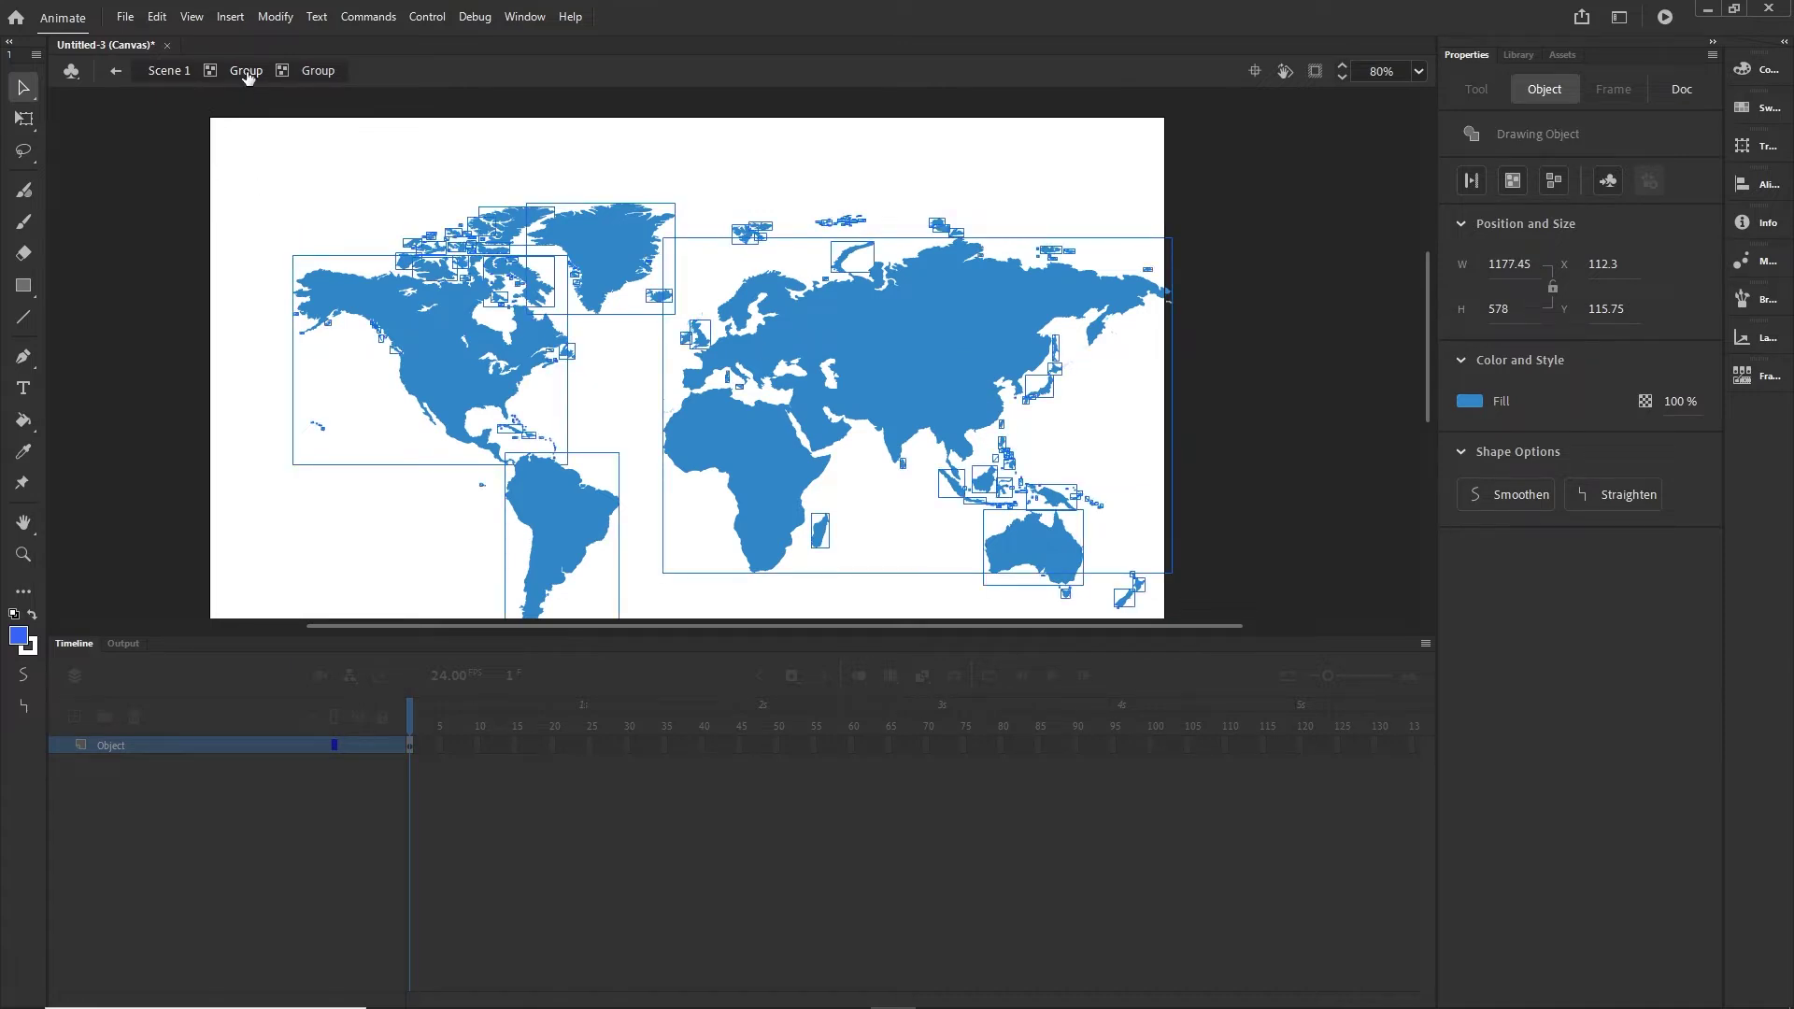
{"action": "left_click", "coordinate": [1469, 404]}
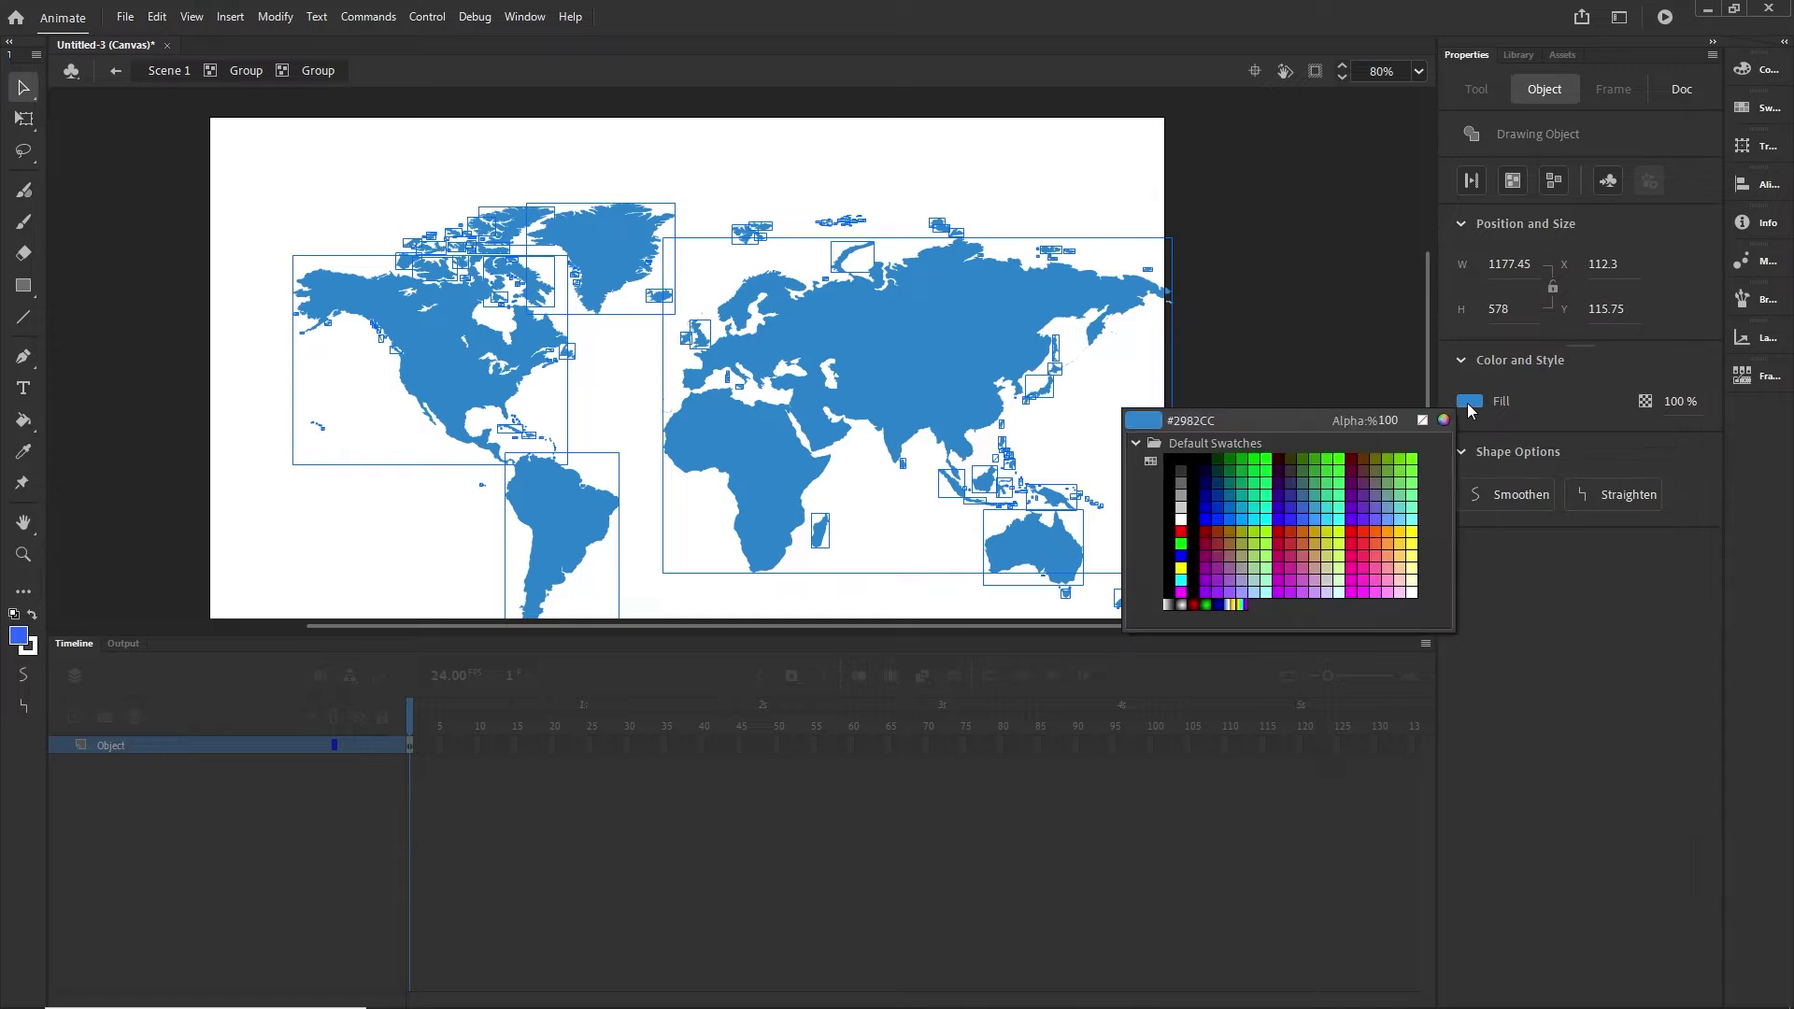
{"action": "left_click", "coordinate": [1406, 455]}
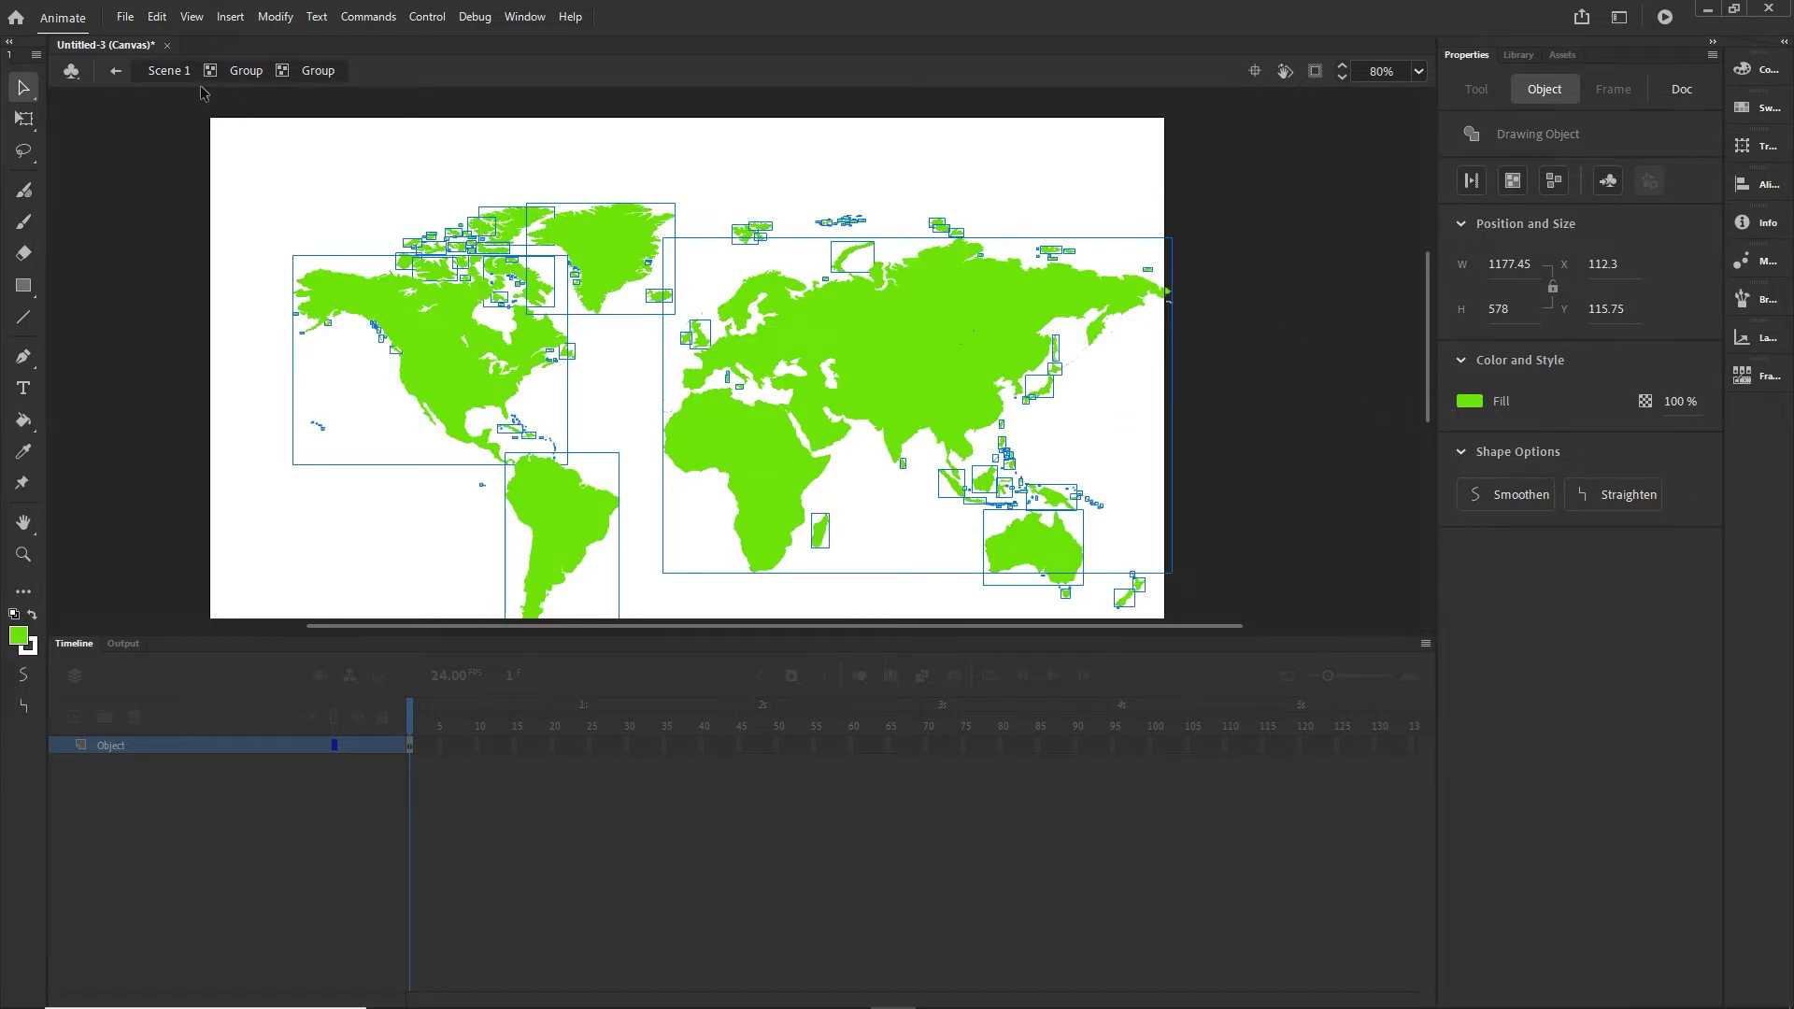
{"action": "left_click", "coordinate": [165, 75]}
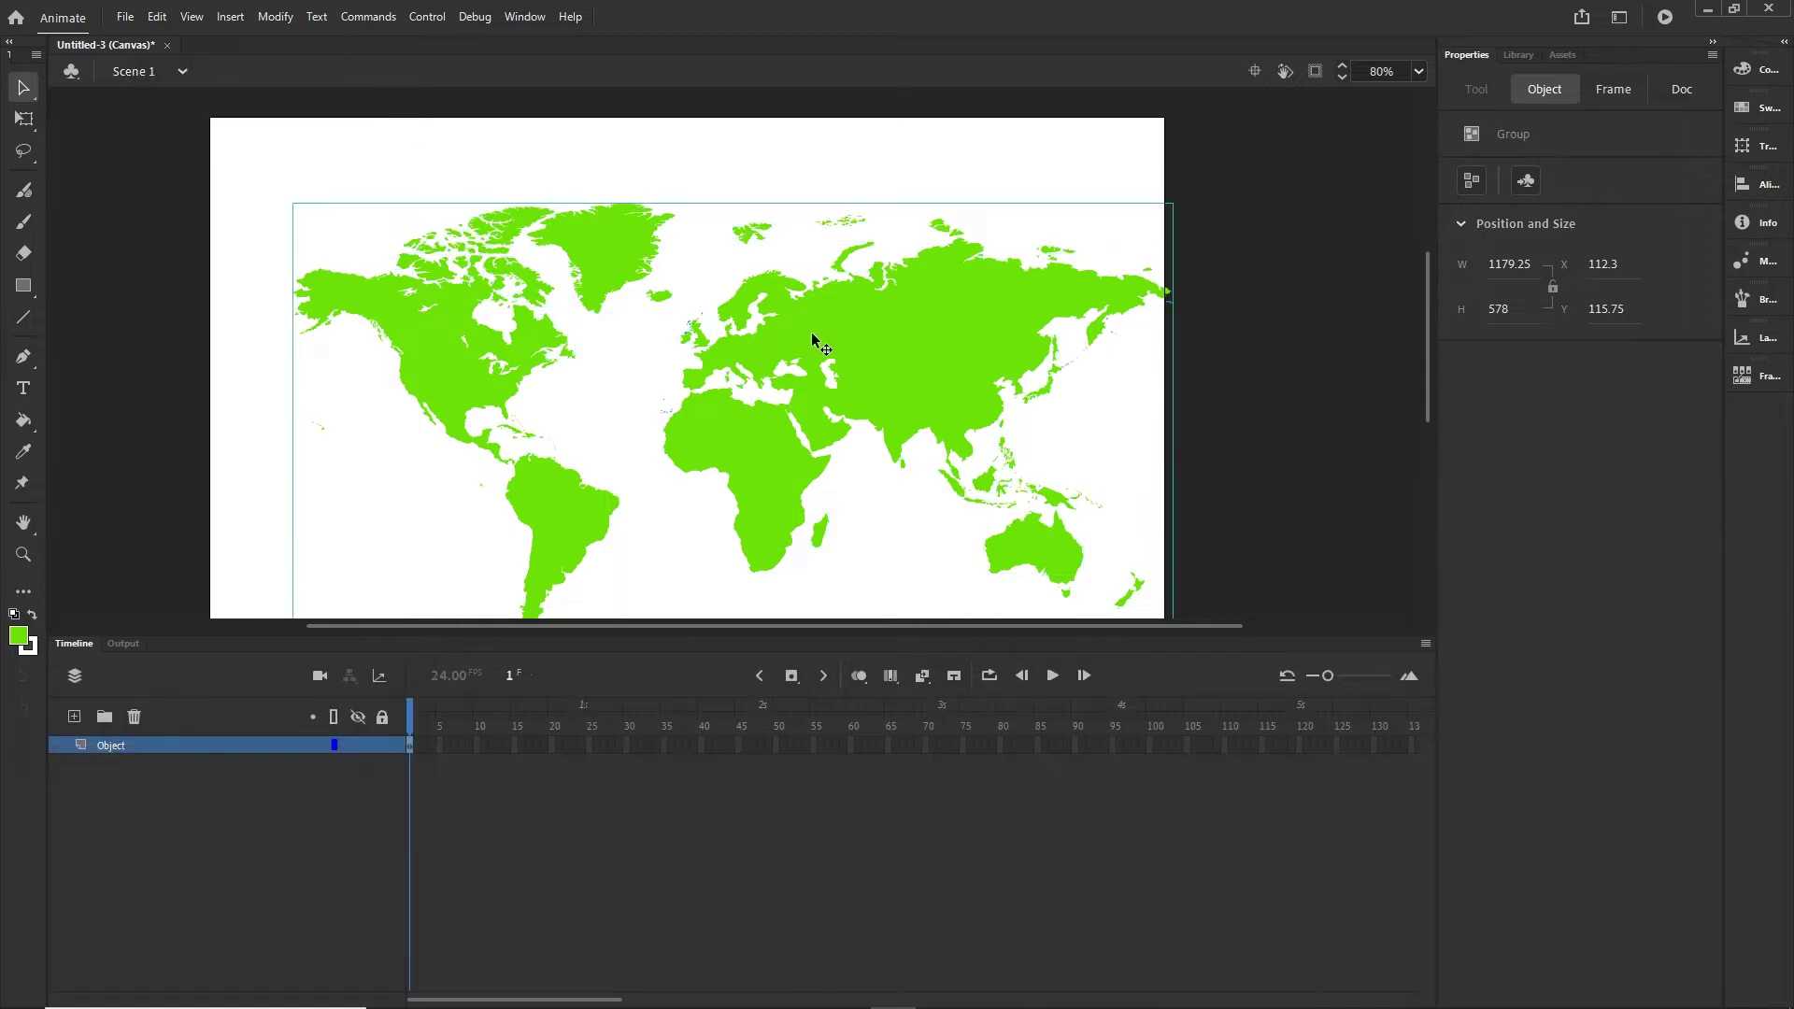
{"action": "scroll", "coordinate": [815, 342], "scroll_direction": "down", "scroll_amount": 2}
Step: Drag the green map rightward to X 915.3, briefly previewing the clipped stage
{"action": "left_click_drag", "start_coordinate": [829, 337], "coordinate": [1249, 359]}
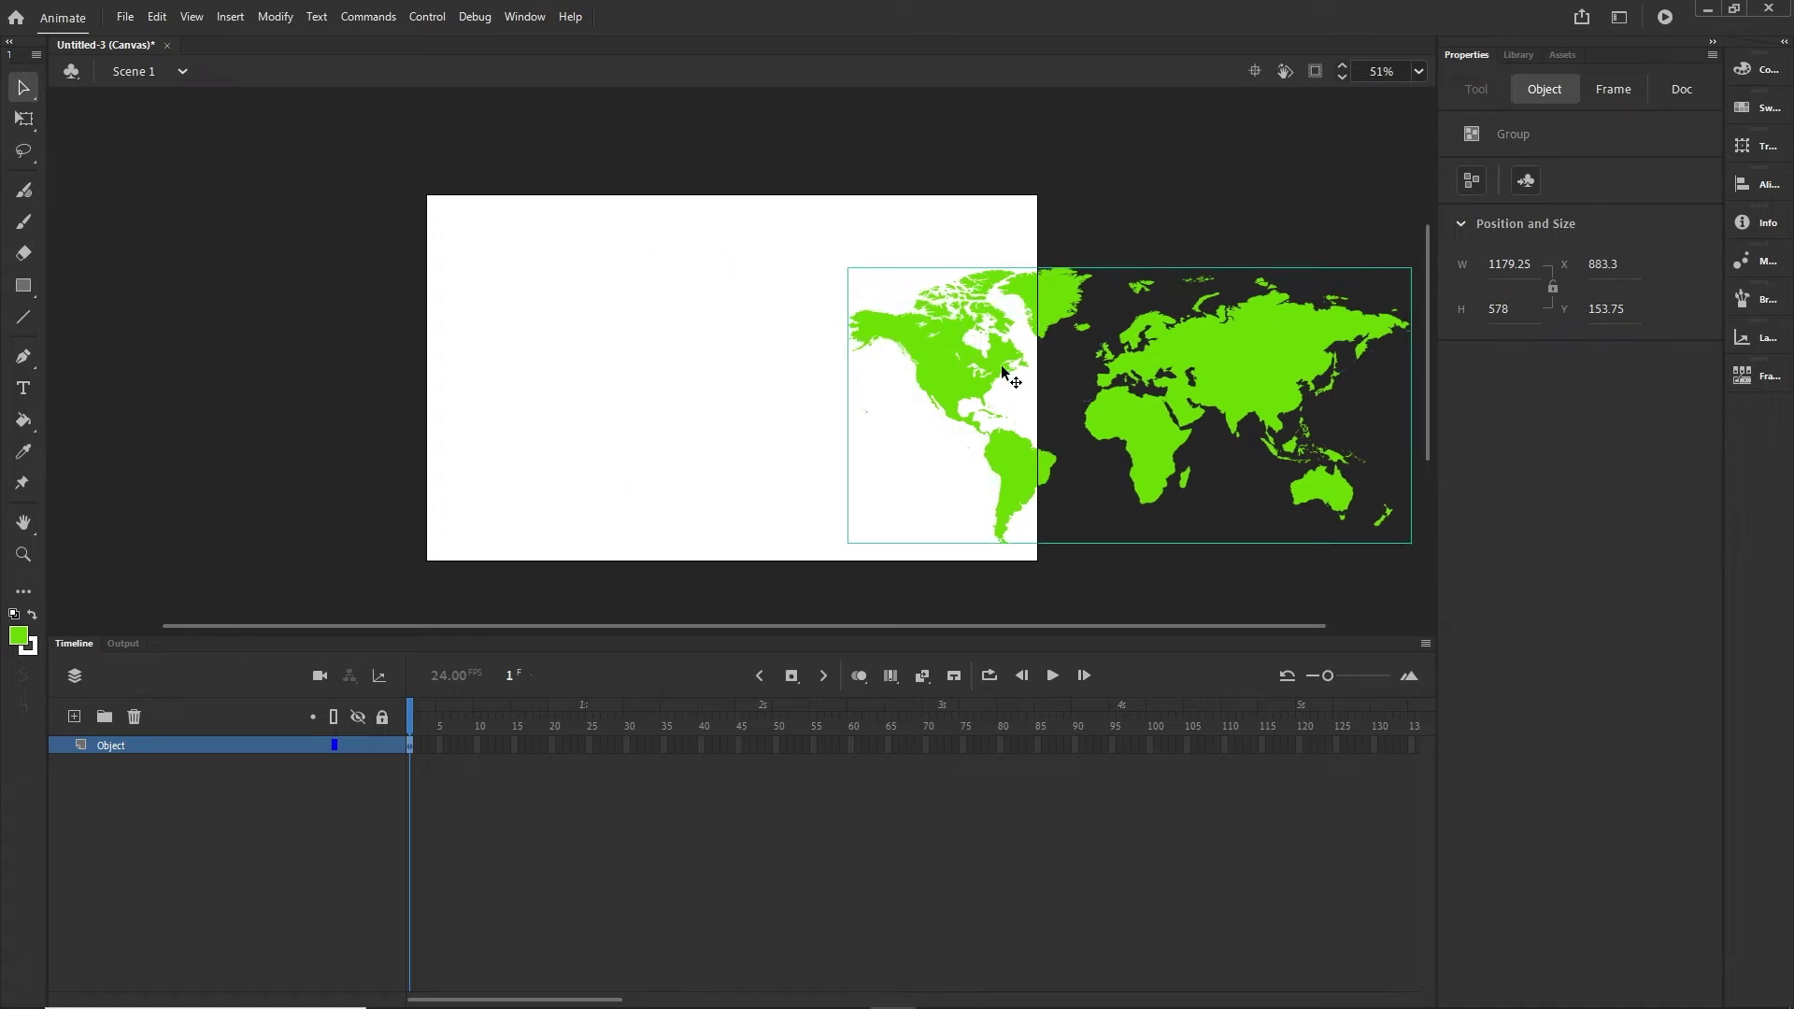
{"action": "left_click", "coordinate": [1316, 72]}
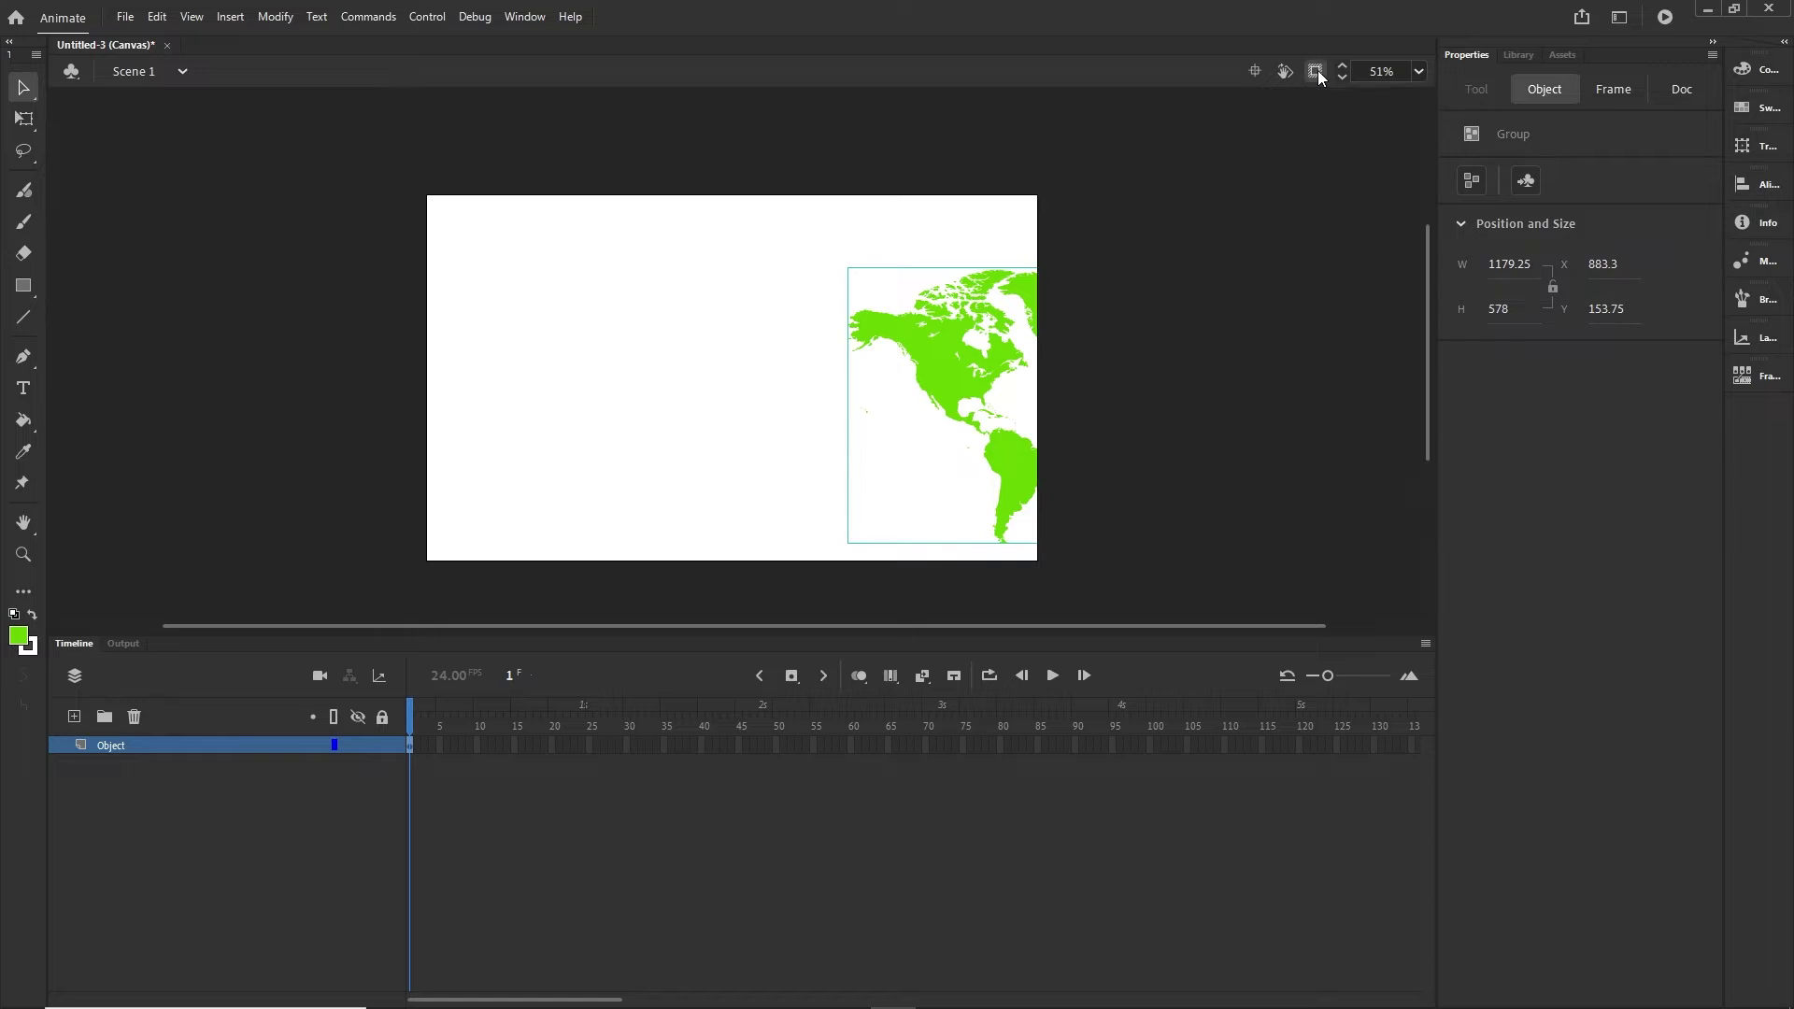
{"action": "left_click", "coordinate": [1317, 74]}
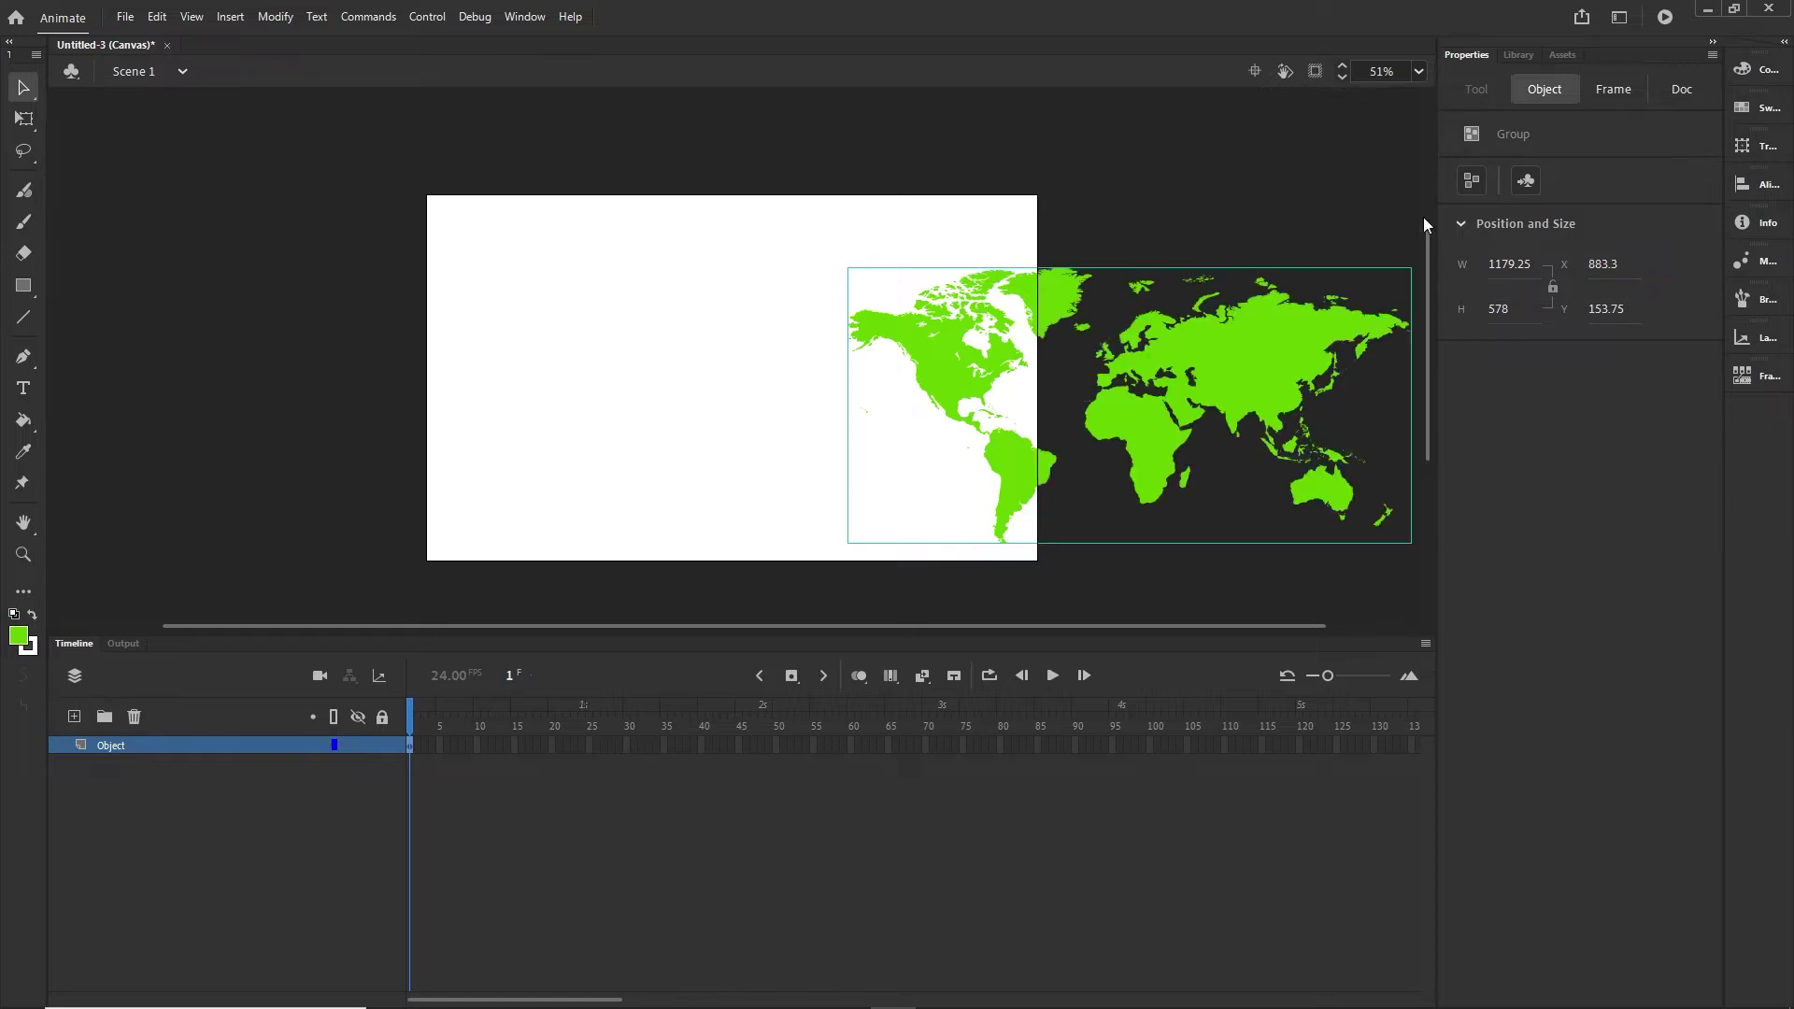
{"action": "left_click_drag", "start_coordinate": [1231, 372], "coordinate": [1246, 372]}
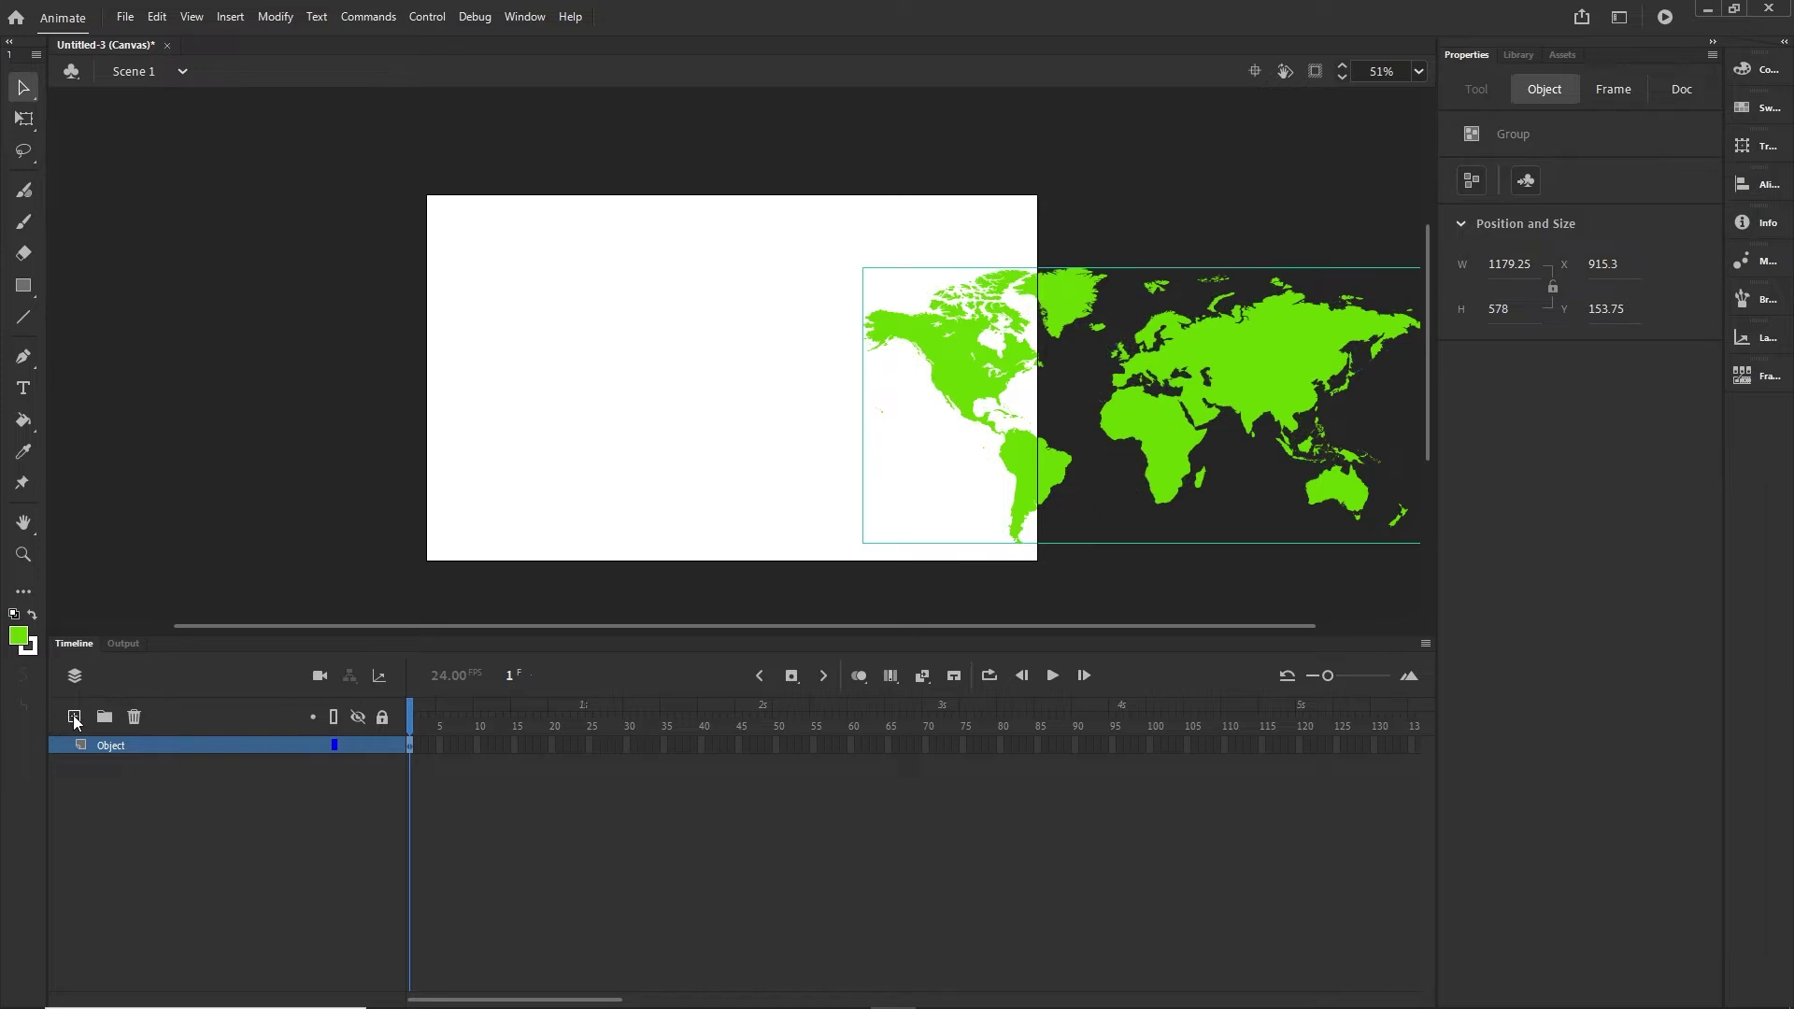
Step: Add a new layer and set up the Oval Tool with fill #3366FF and no stroke
{"action": "left_click", "coordinate": [76, 718]}
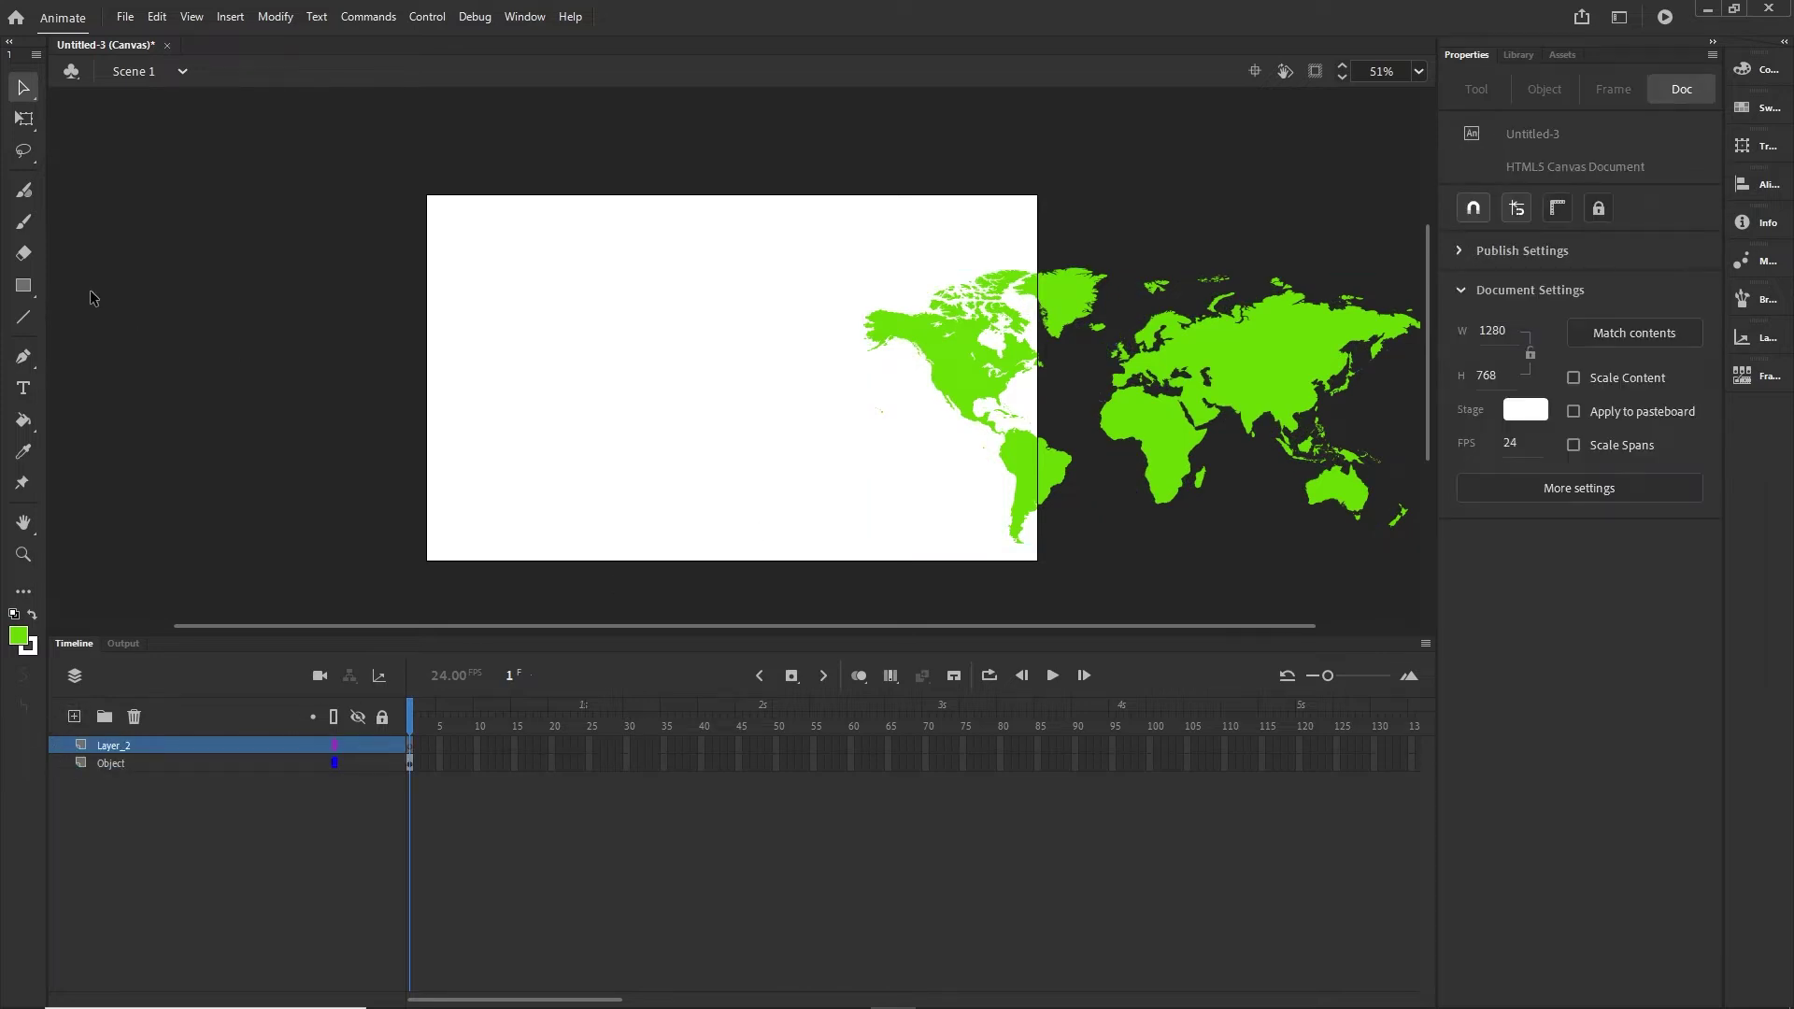
{"action": "left_click", "coordinate": [24, 291]}
{"action": "left_click", "coordinate": [24, 295]}
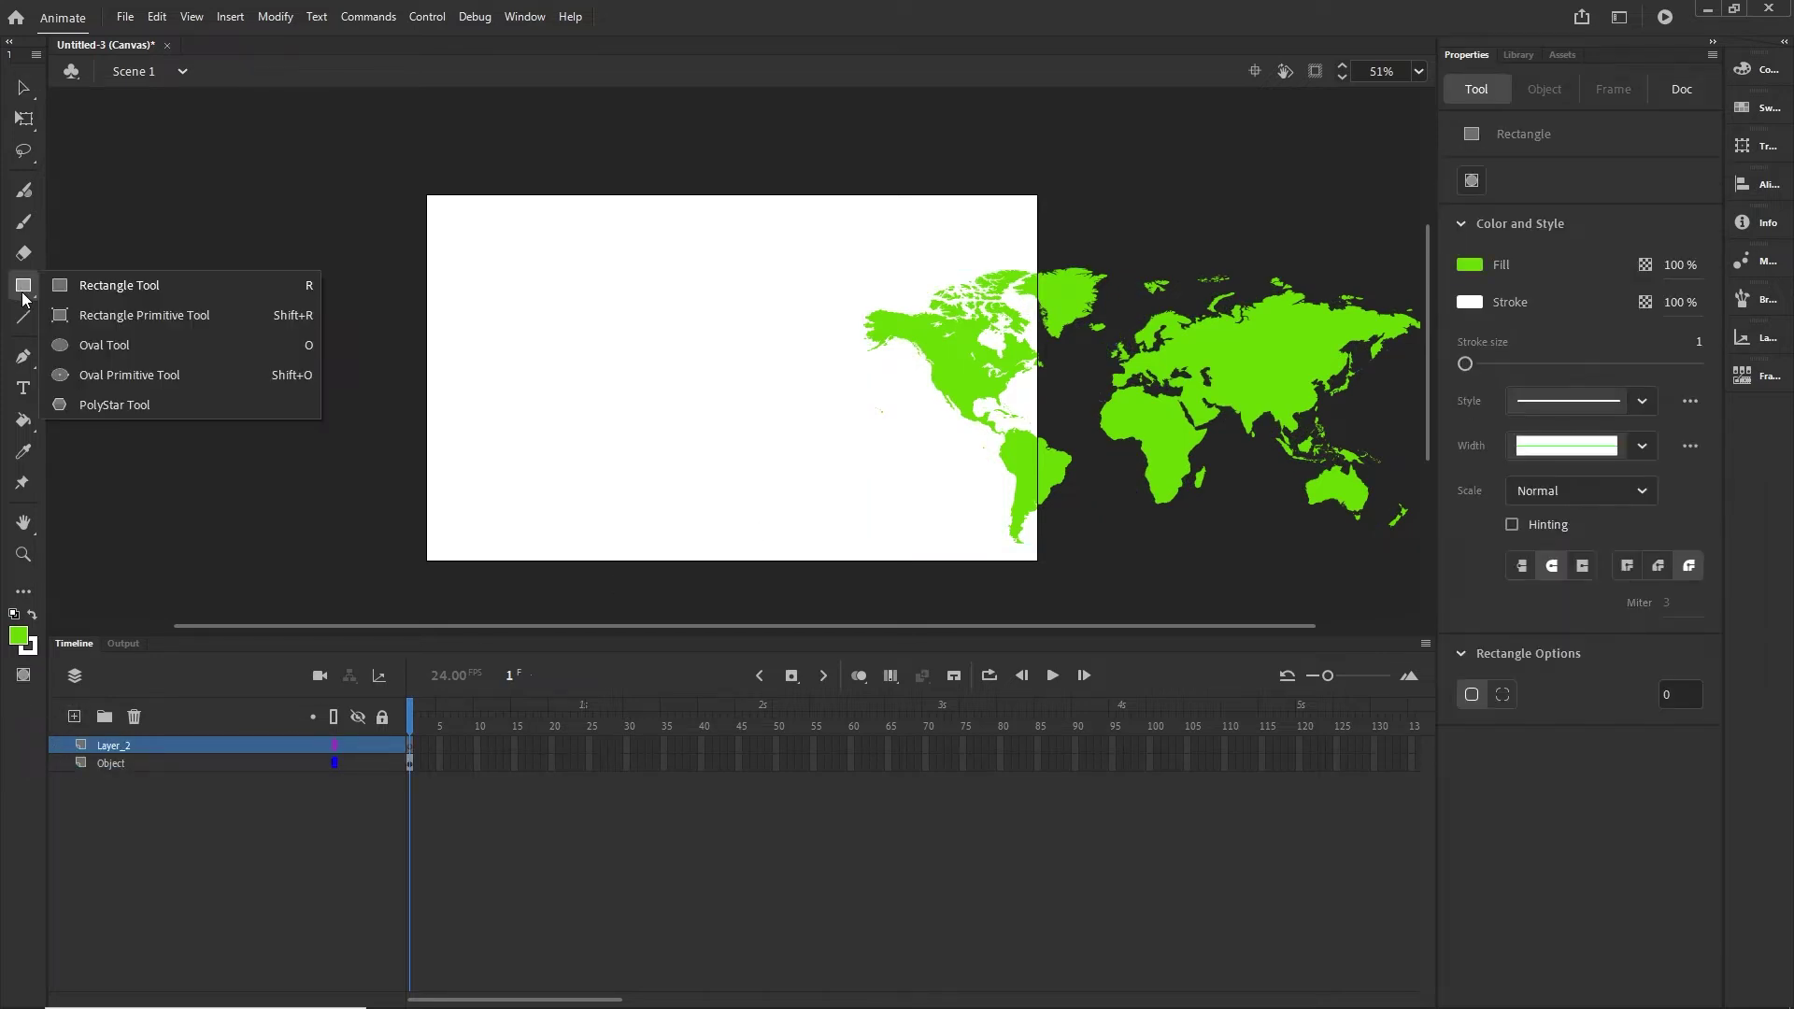
{"action": "left_click", "coordinate": [109, 345]}
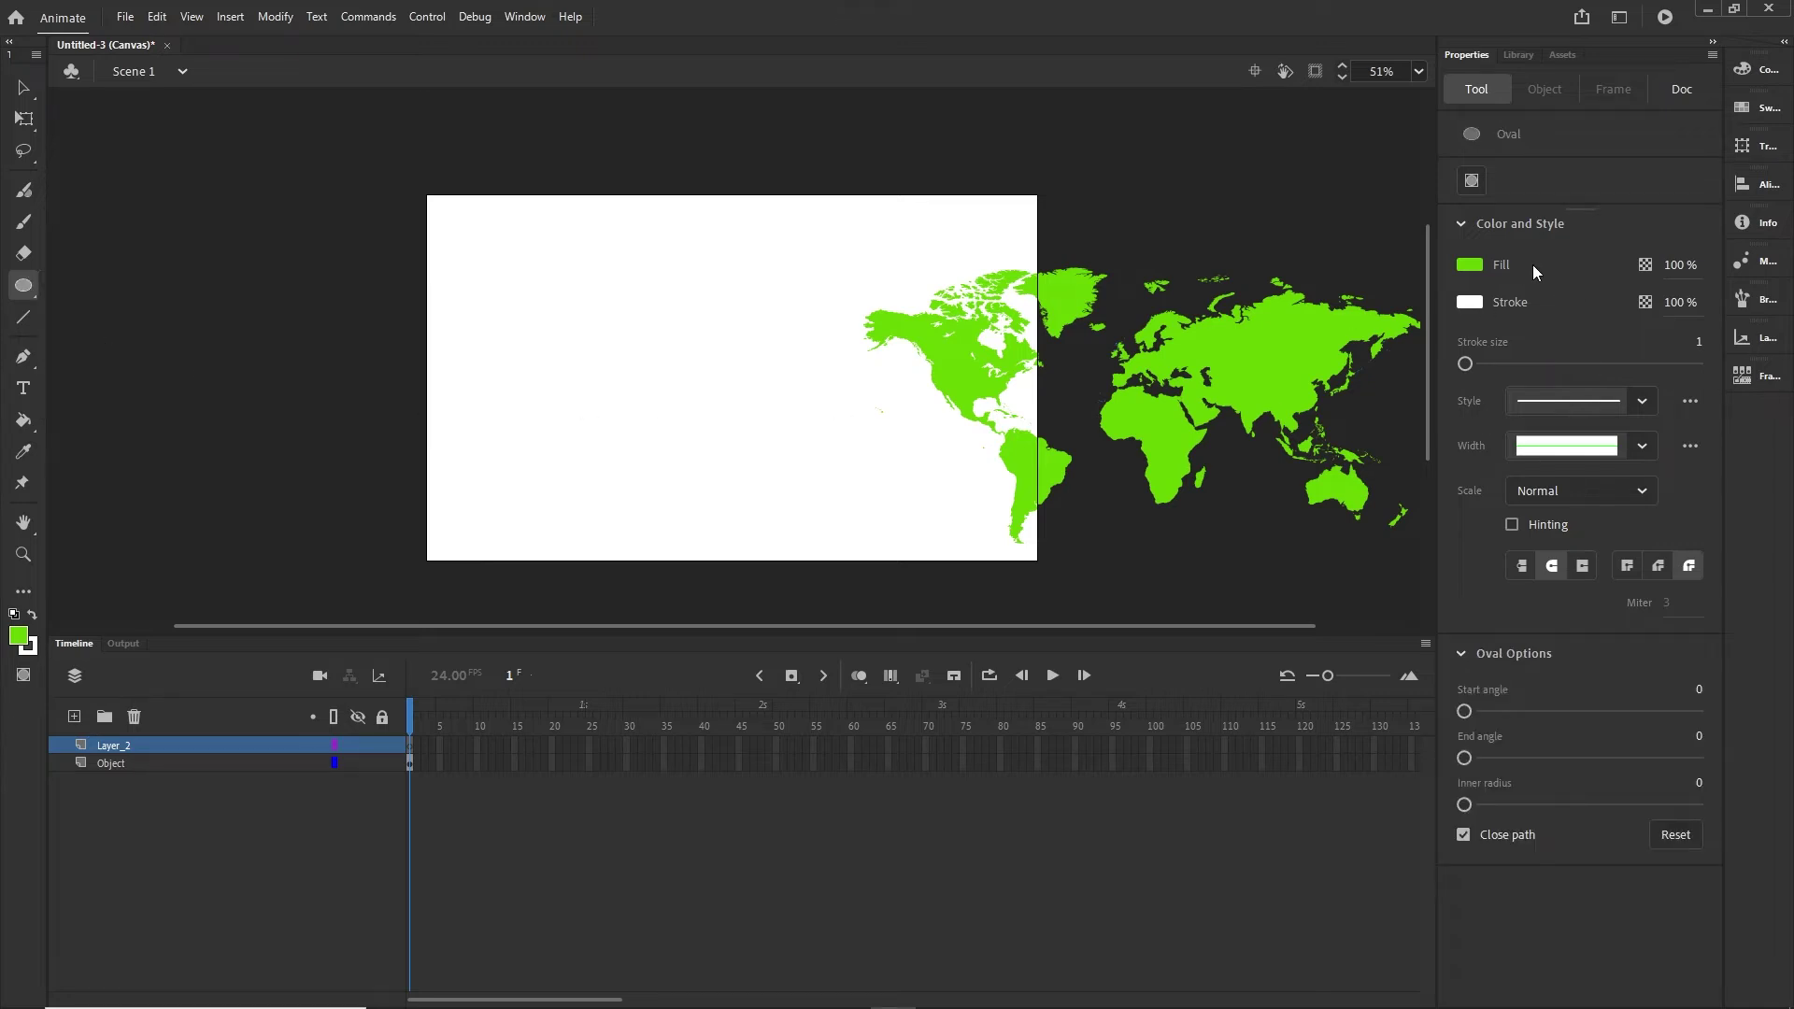
{"action": "left_click", "coordinate": [1470, 266]}
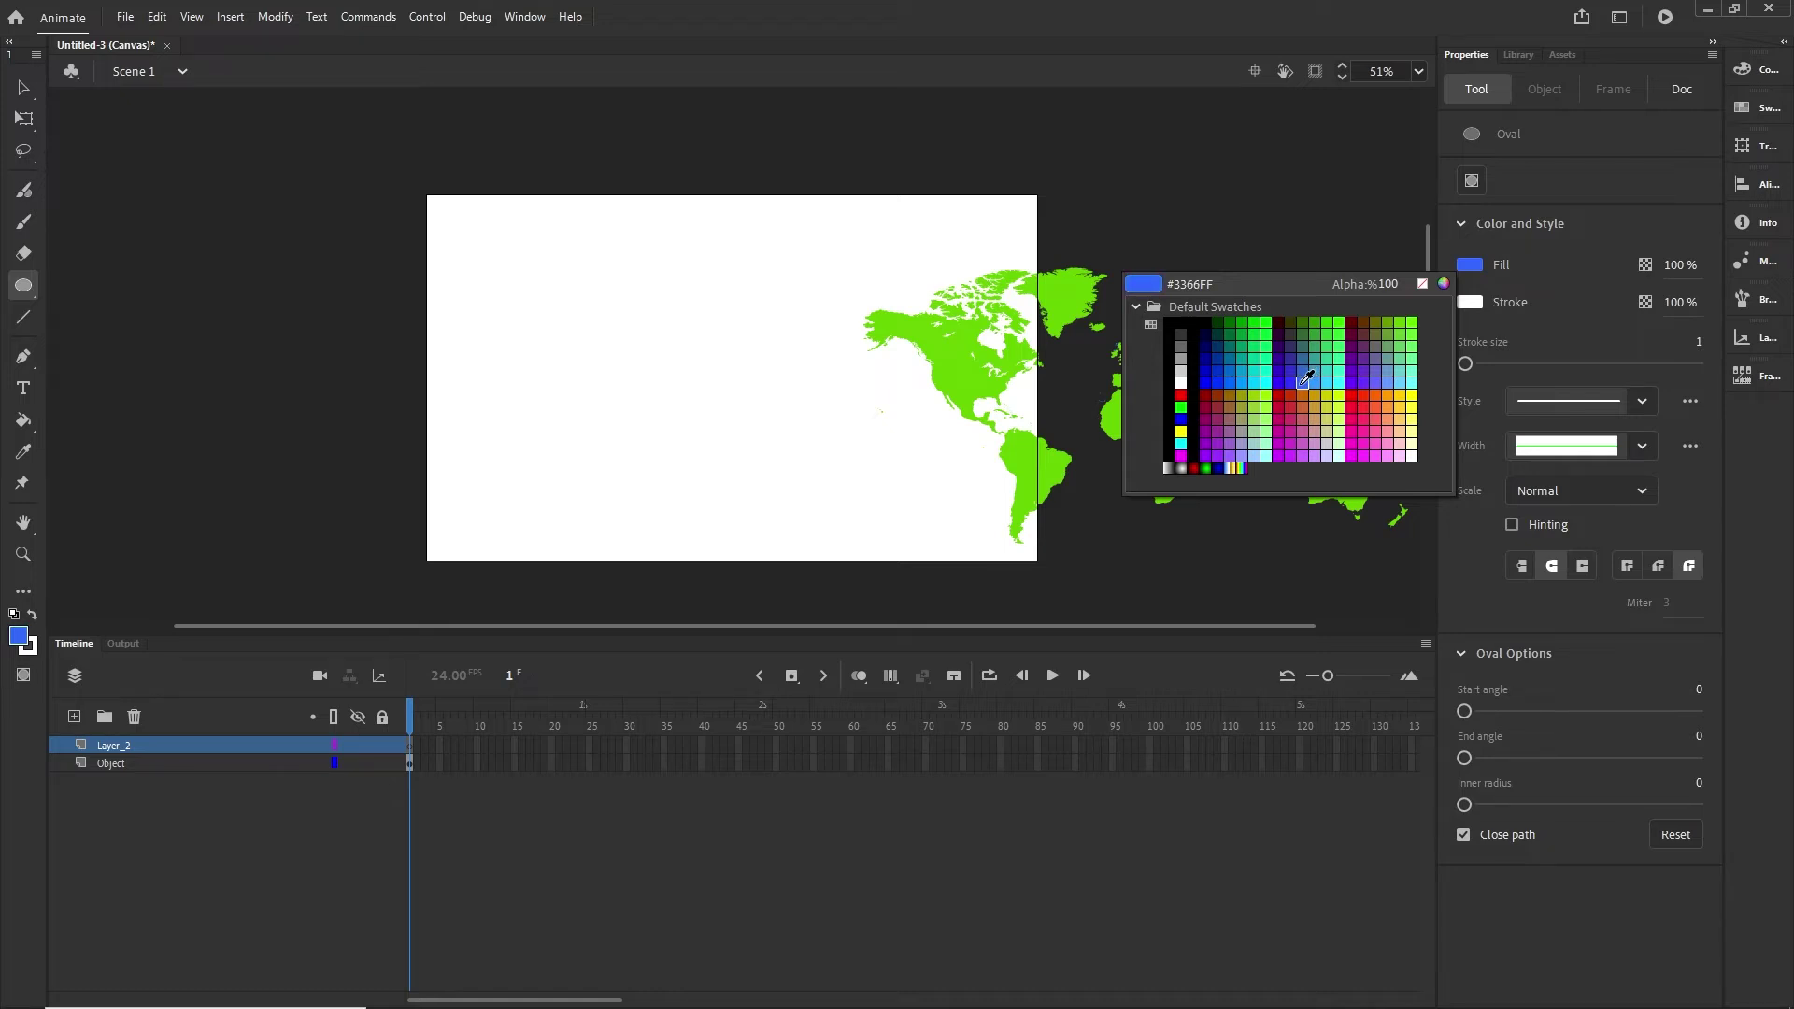
{"action": "left_click", "coordinate": [1304, 381]}
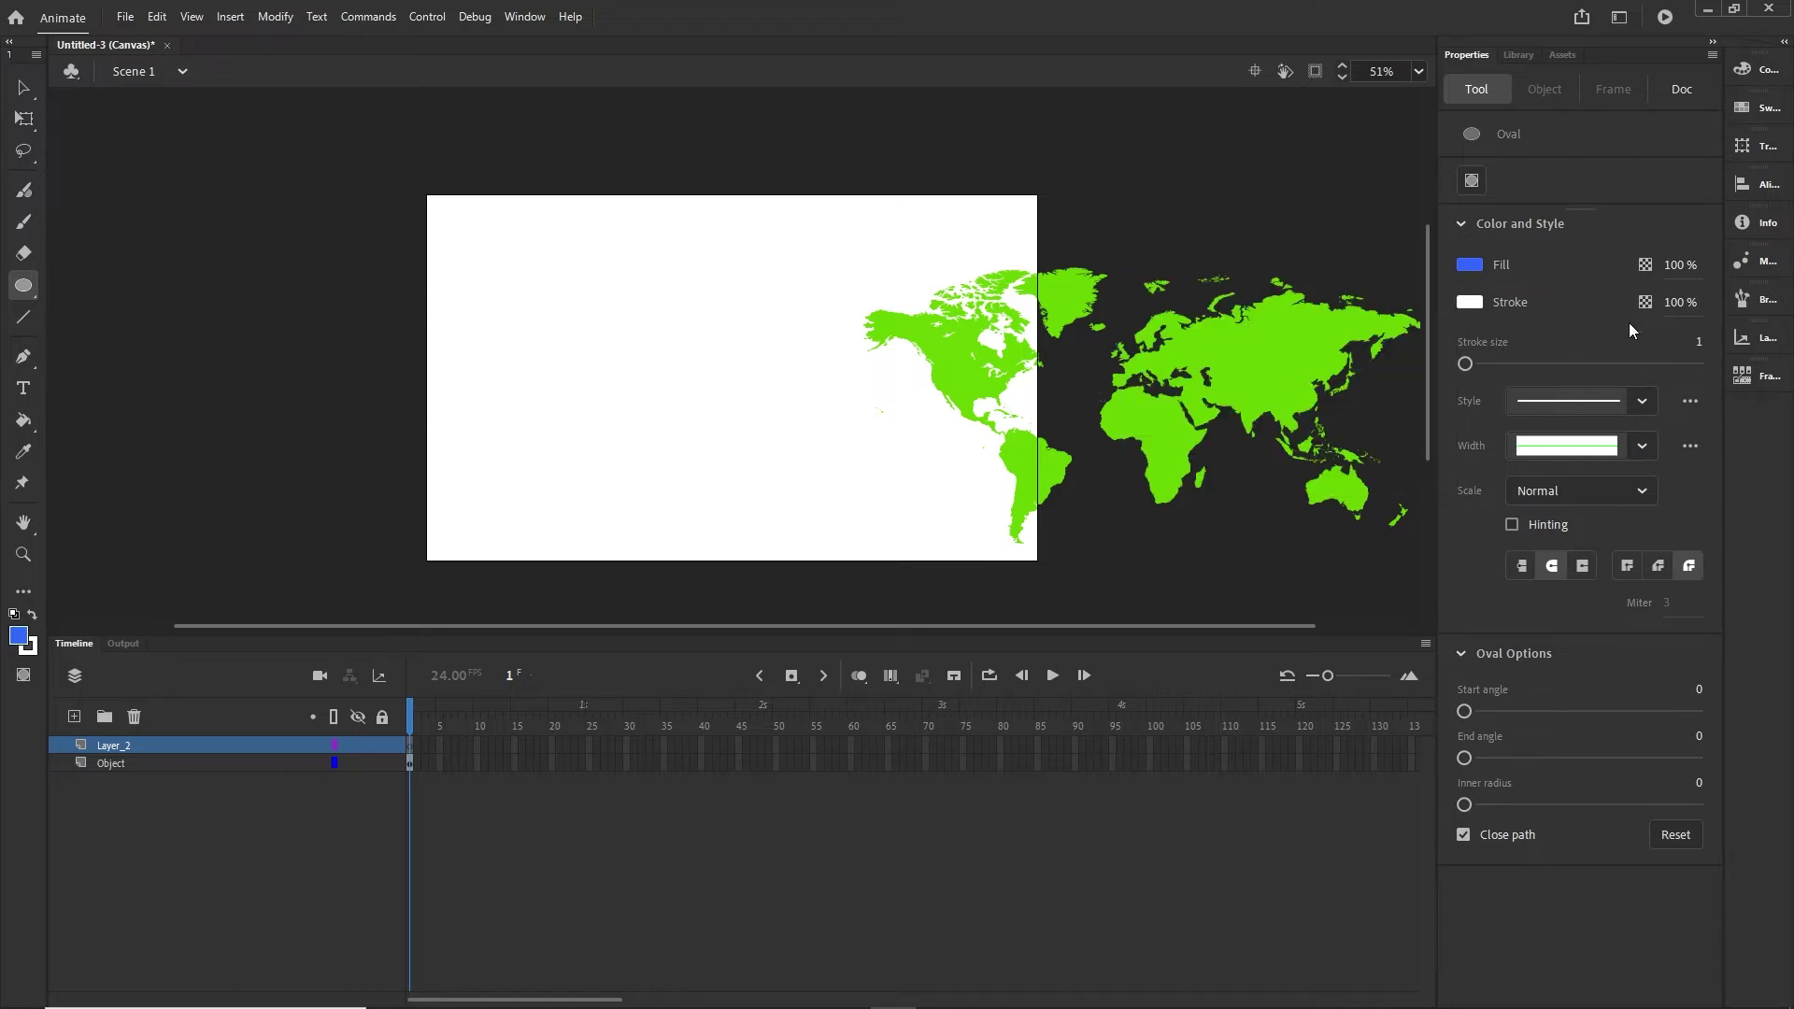
{"action": "left_click", "coordinate": [1470, 304]}
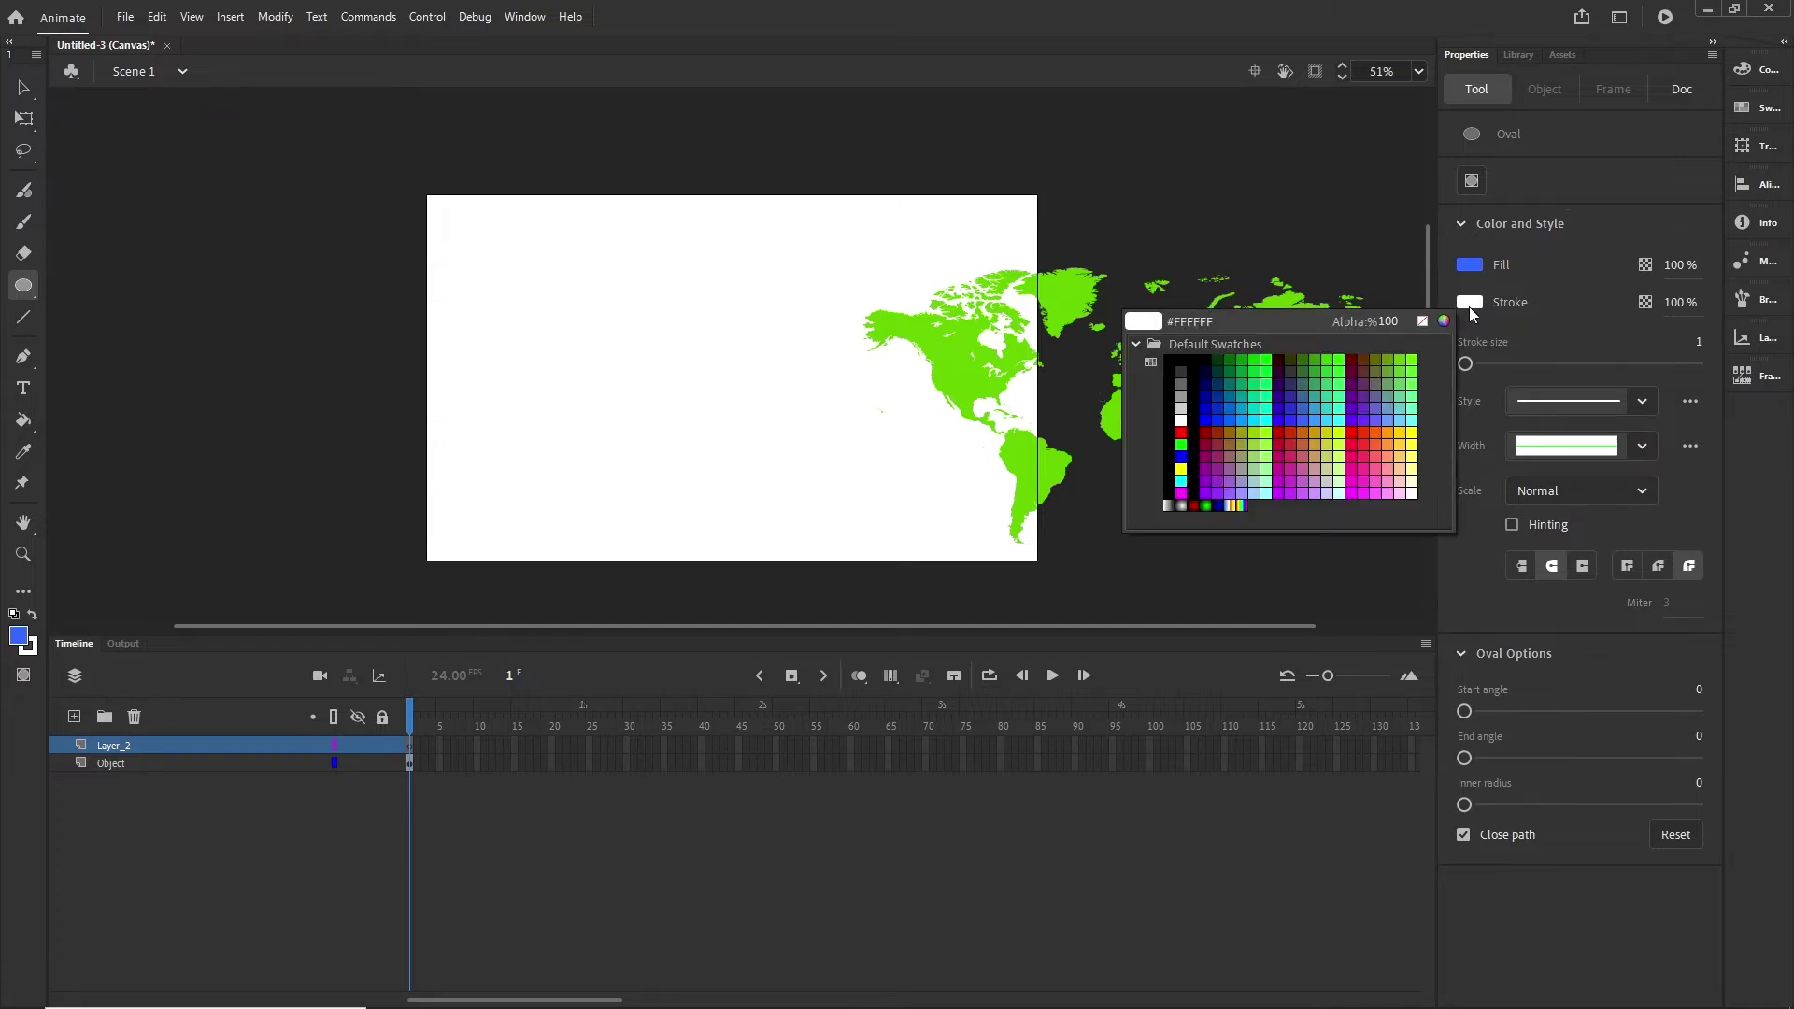
{"action": "left_click", "coordinate": [1422, 322]}
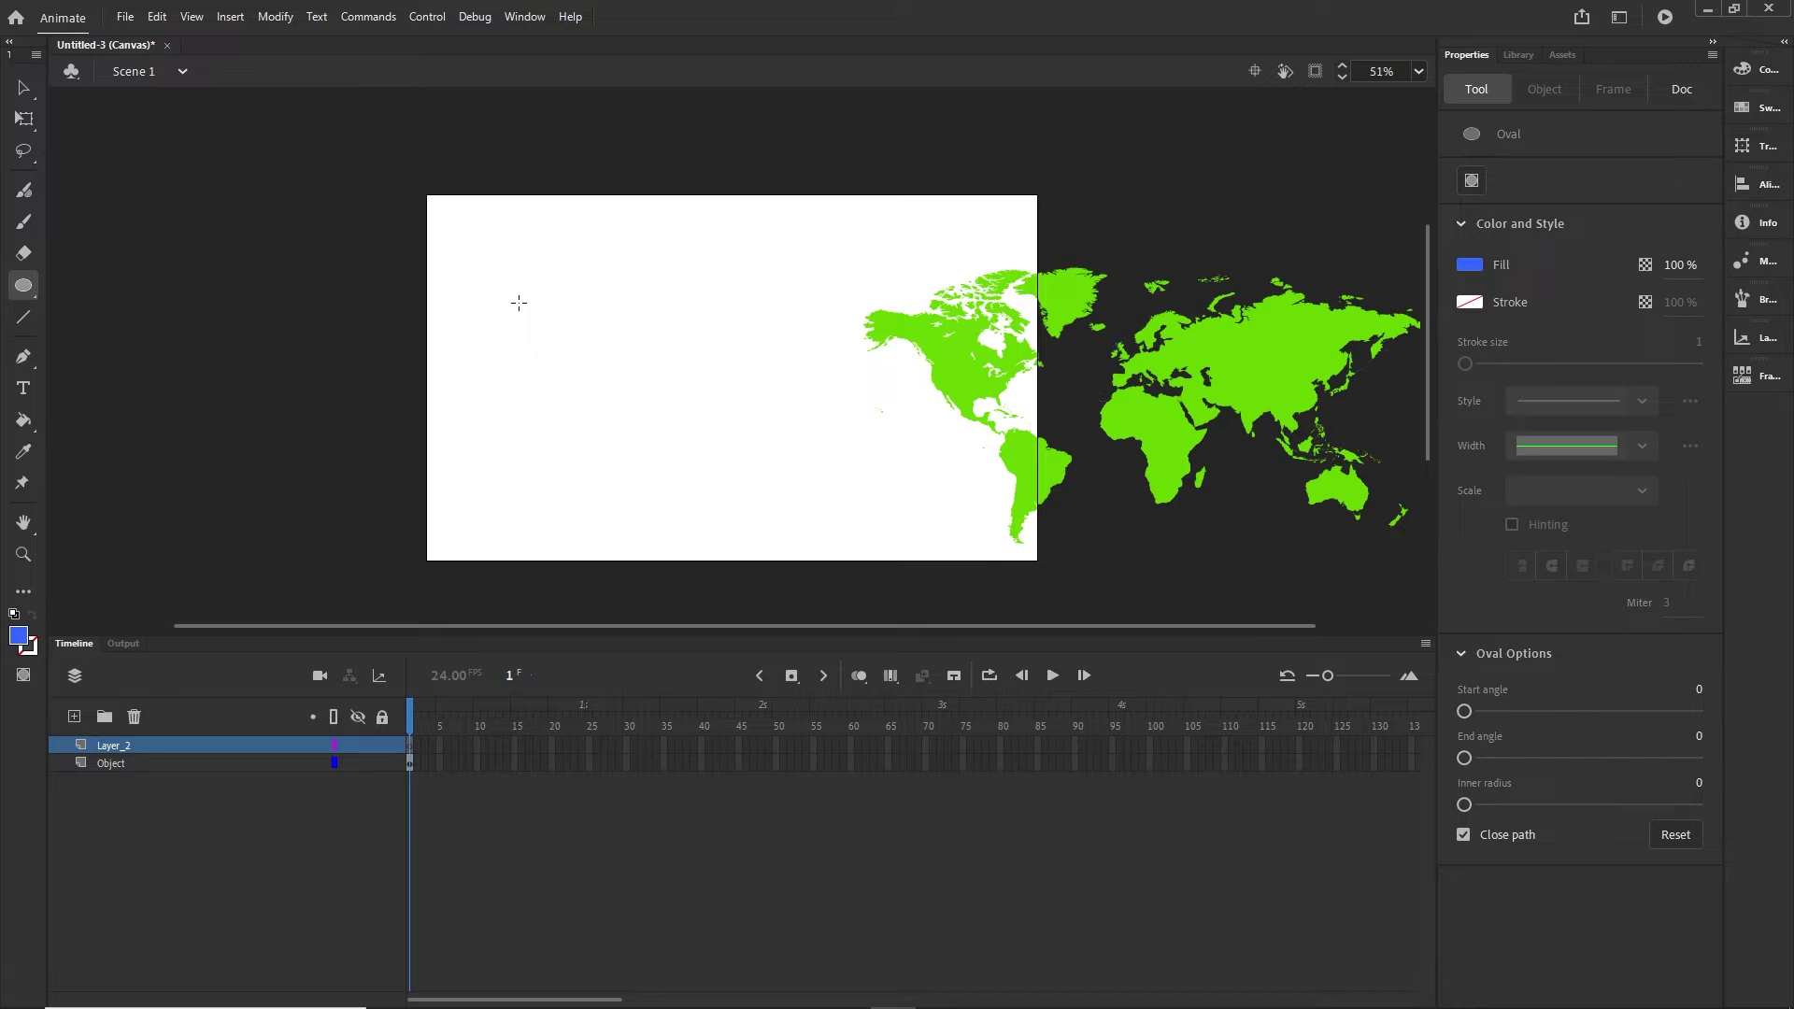
Step: Draw a 573 × 573 blue circle and position it at X 98, Y 112
{"action": "mouse_move", "coordinate": [488, 278]}
{"action": "left_mouse_down"}
{"action": "mouse_move", "coordinate": [693, 484]}
{"action": "mouse_move", "coordinate": [764, 528]}
{"action": "left_mouse_up"}
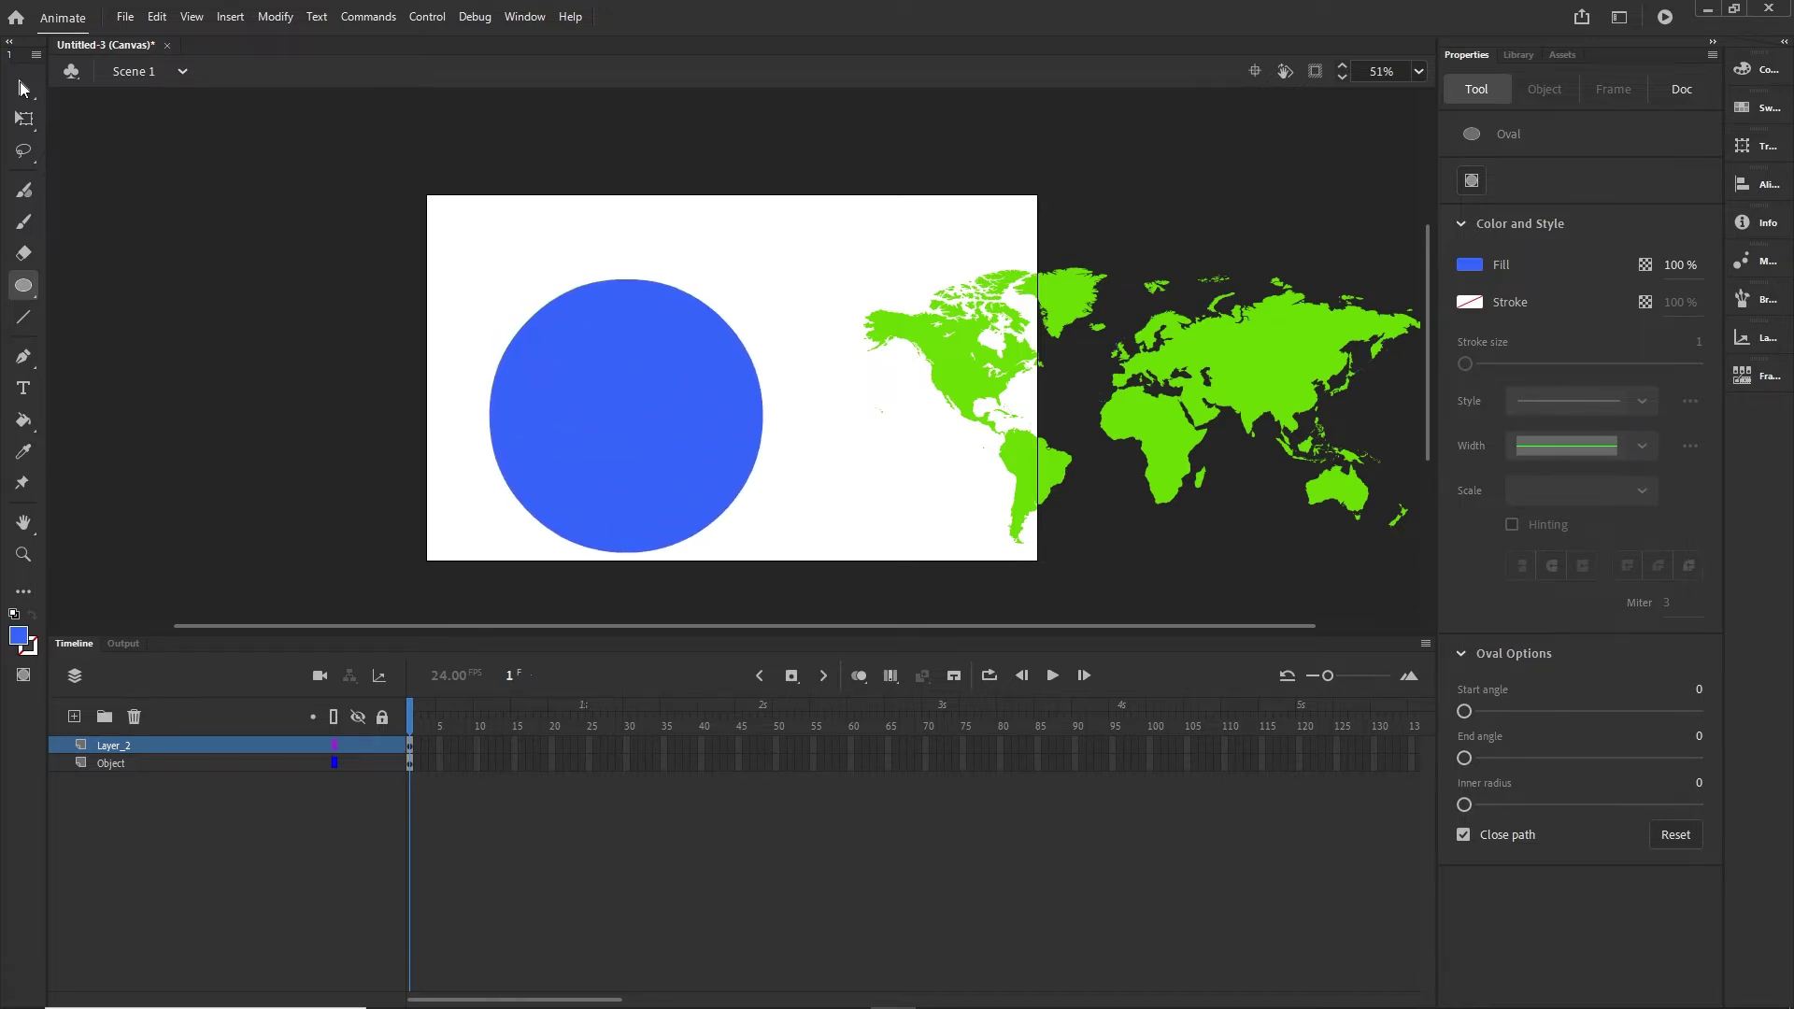
{"action": "left_click", "coordinate": [23, 87]}
{"action": "left_click_drag", "start_coordinate": [684, 407], "coordinate": [669, 379]}
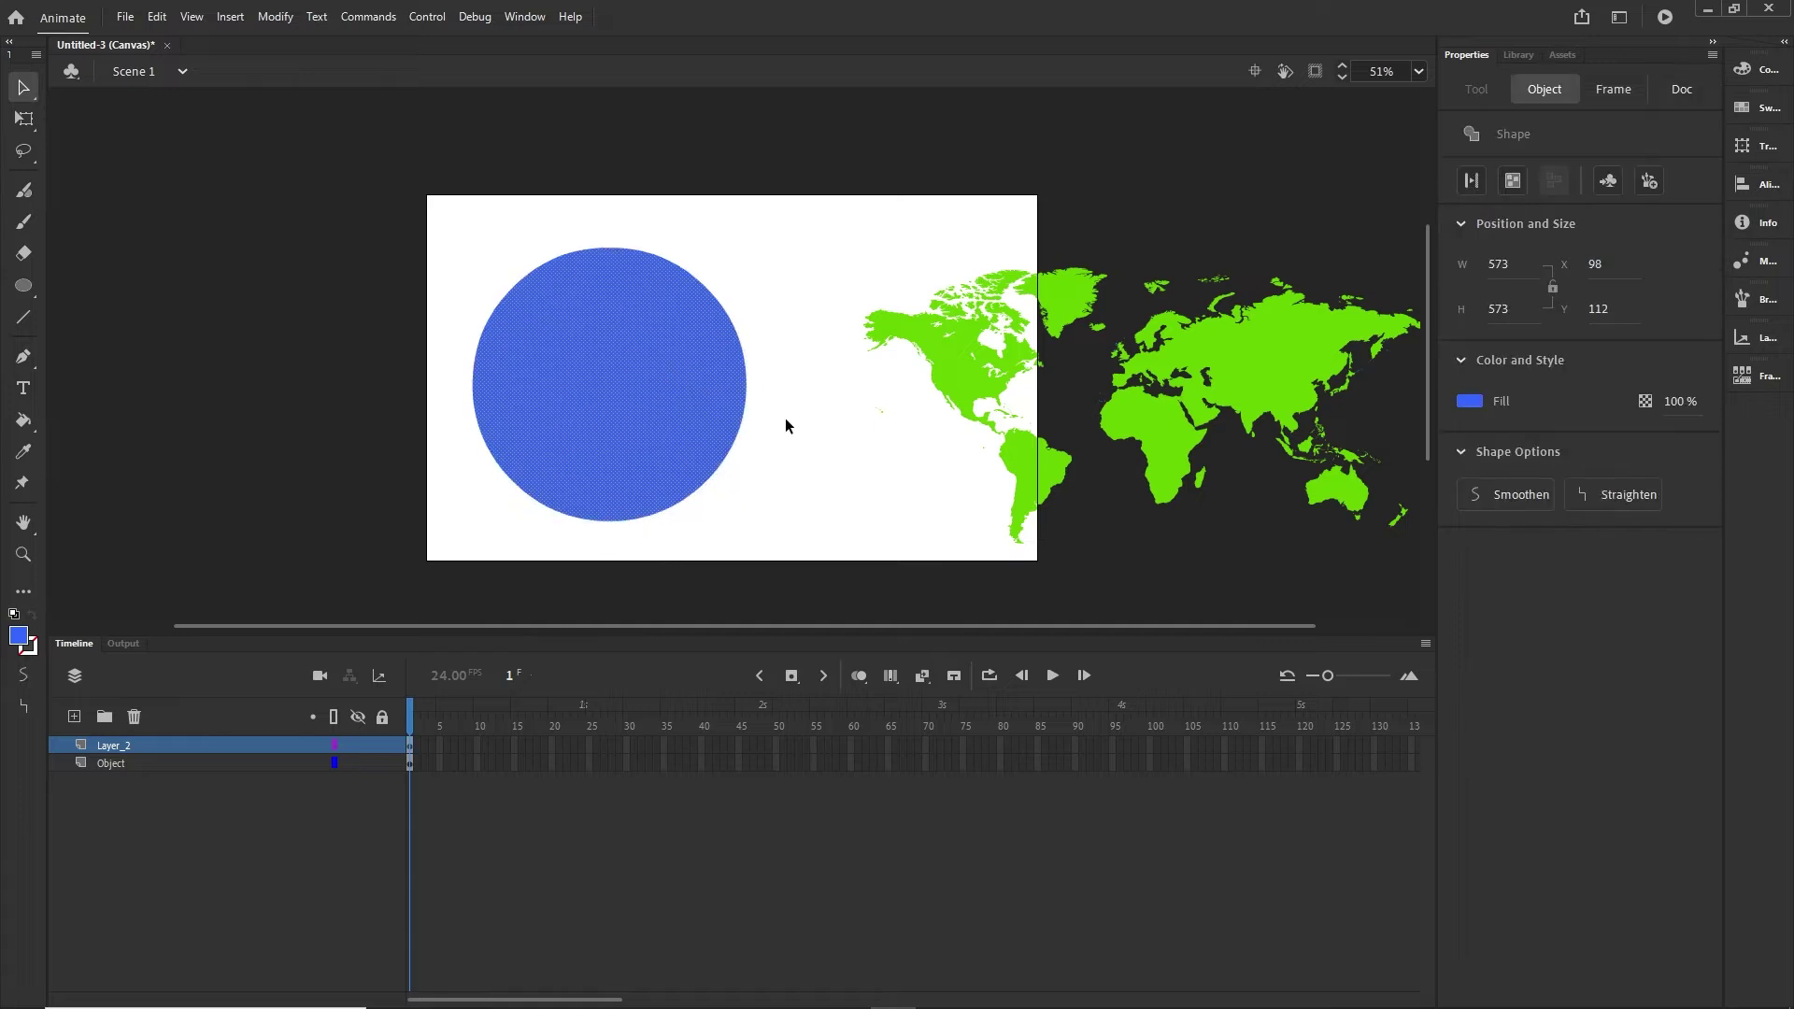
Step: Duplicate the circle layer and rename the Object layer to map
{"action": "right_click", "coordinate": [125, 746]}
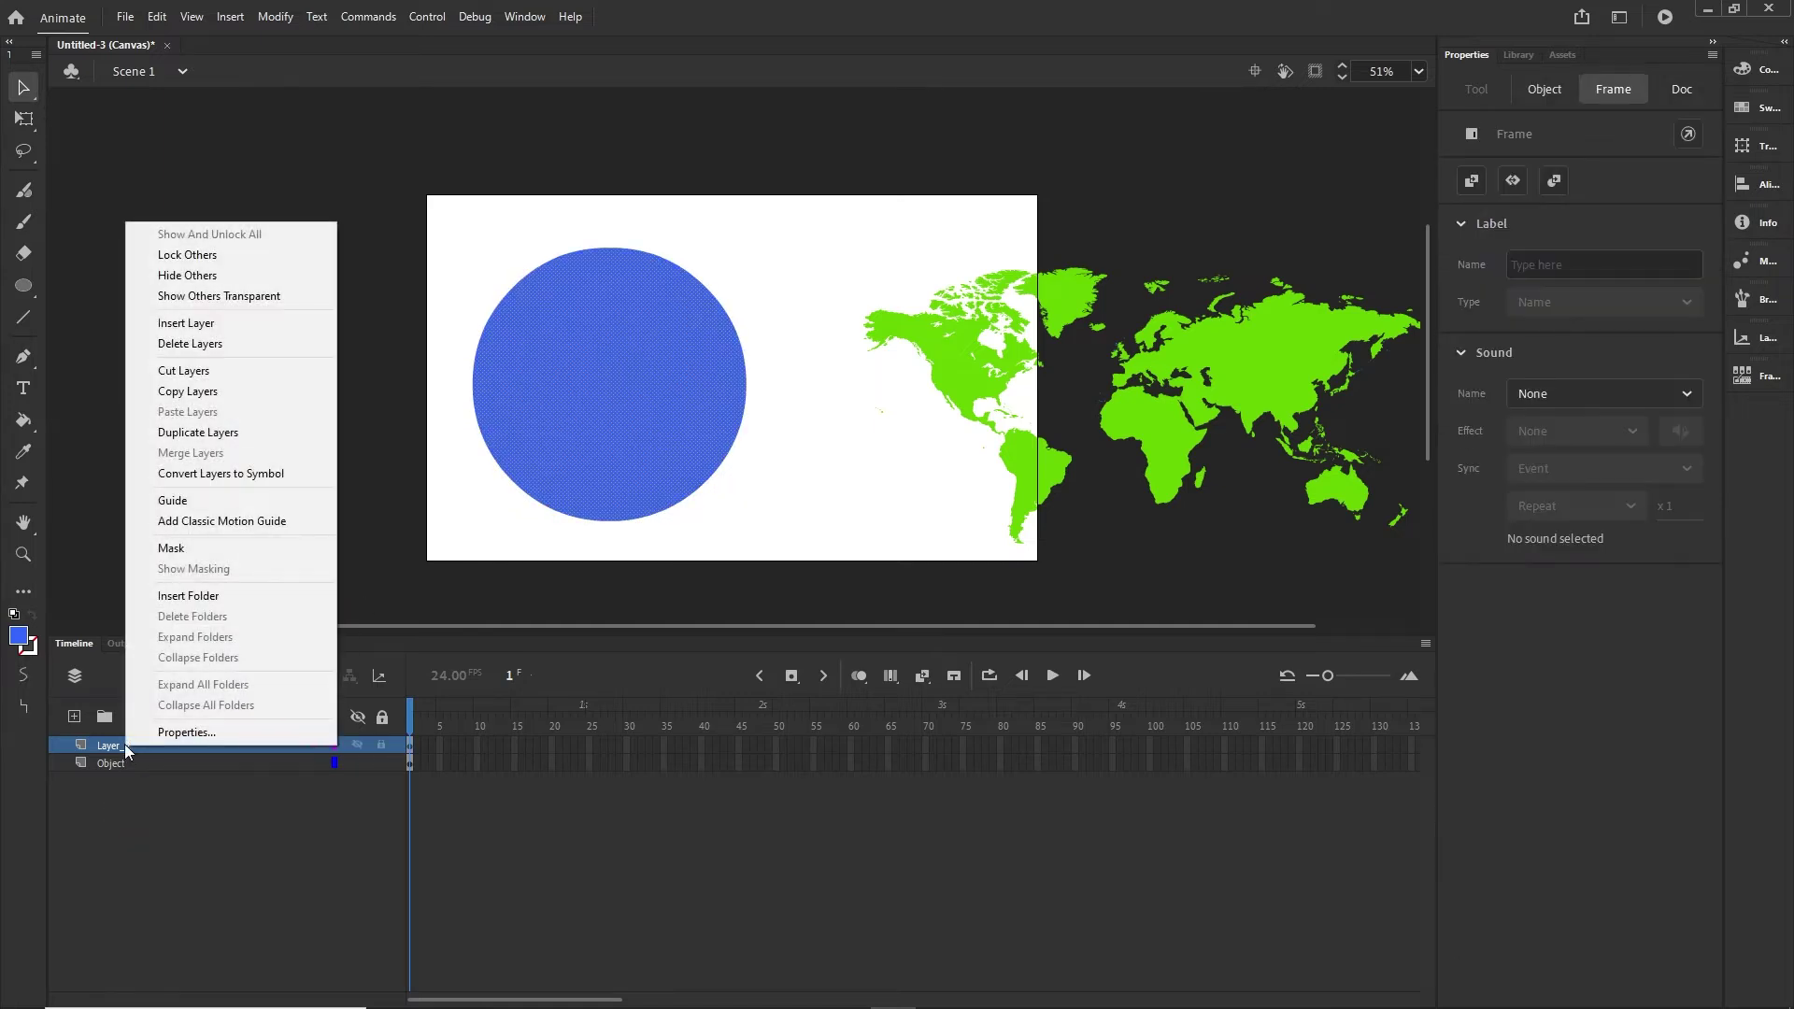
{"action": "left_click", "coordinate": [205, 432]}
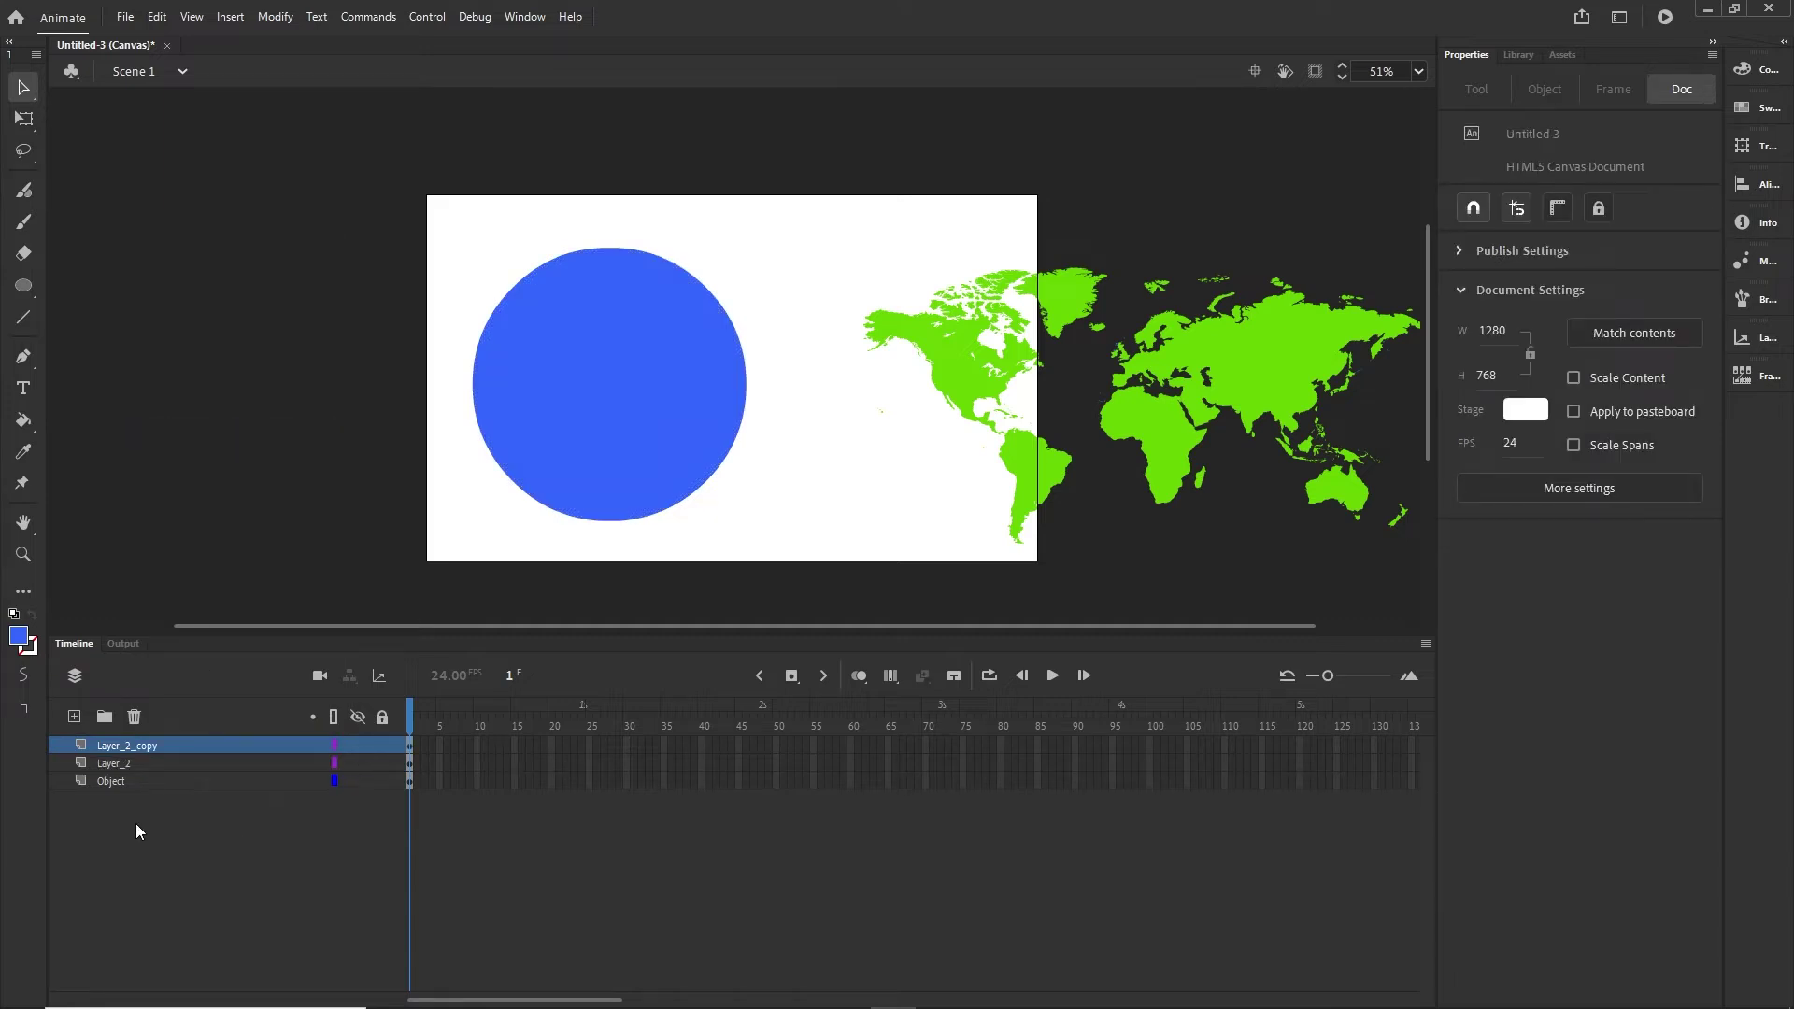
{"action": "left_click", "coordinate": [110, 782]}
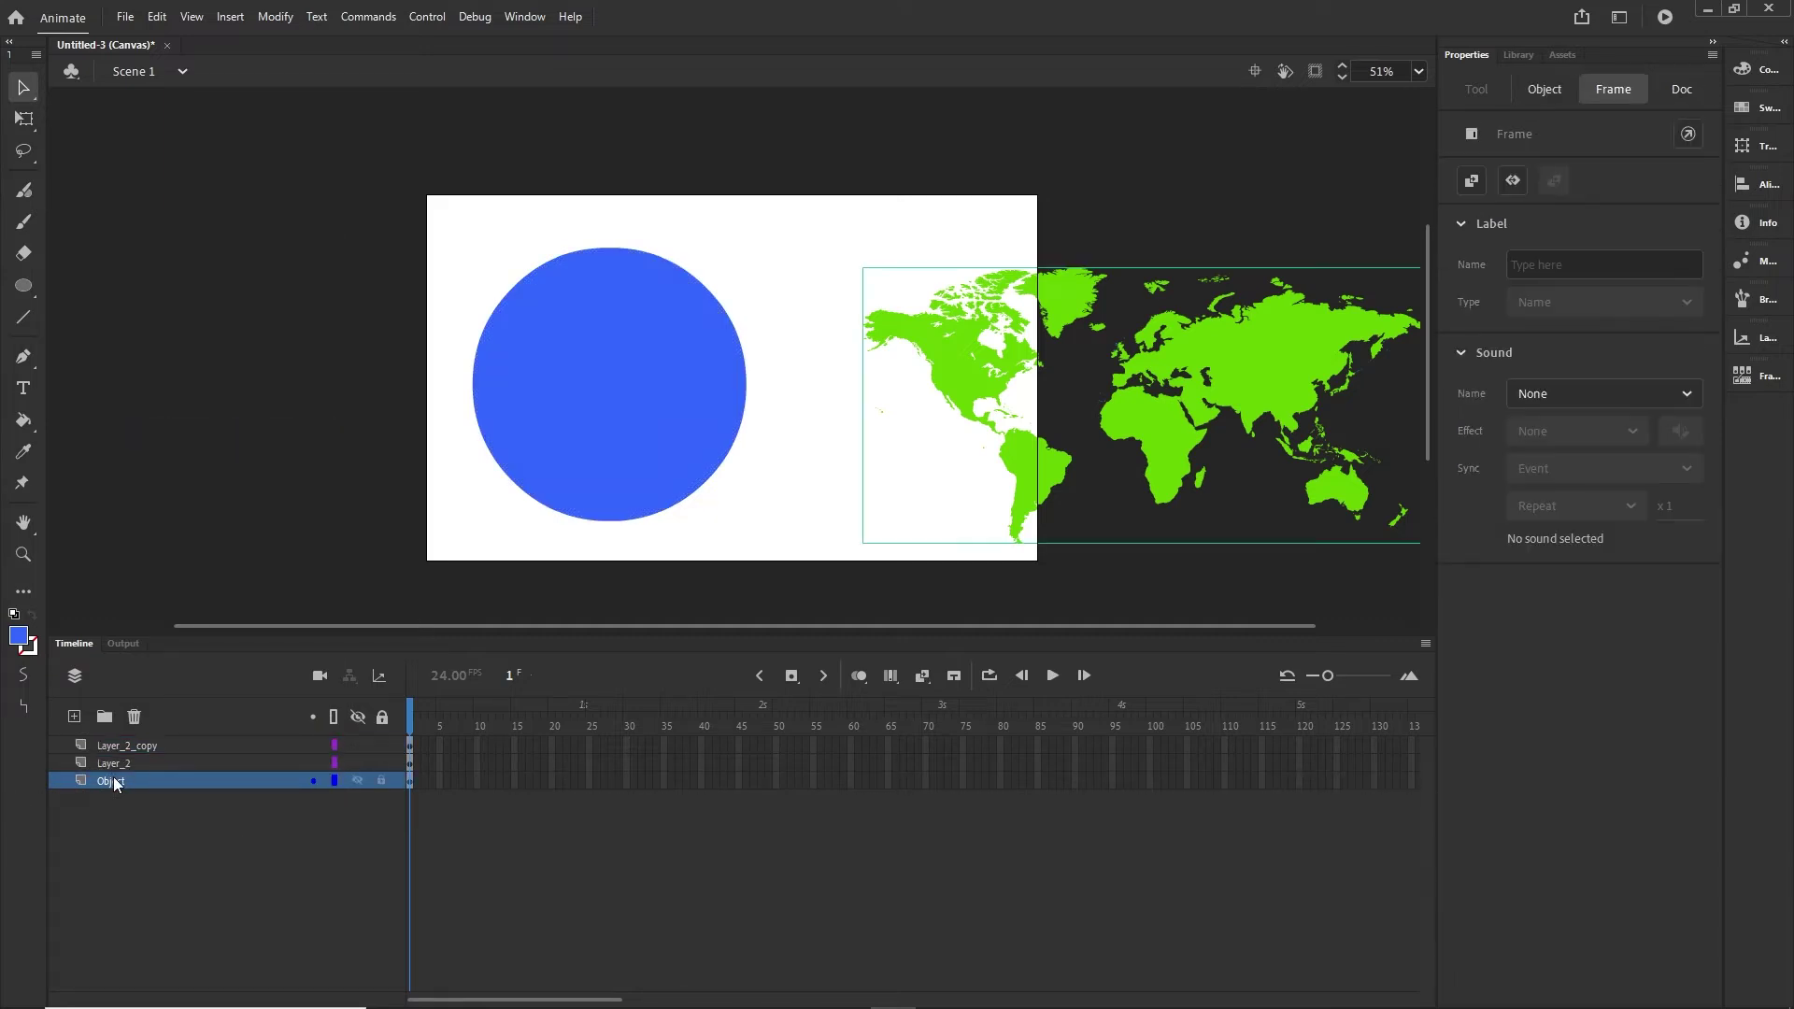
{"action": "double_click", "coordinate": [119, 785]}
{"action": "type", "text": "ma"}
{"action": "key", "text": "Return"}
Step: Rename Layer_2 to earth and the copied layer to mask_idn, accepting the name warning
{"action": "left_click", "coordinate": [117, 767]}
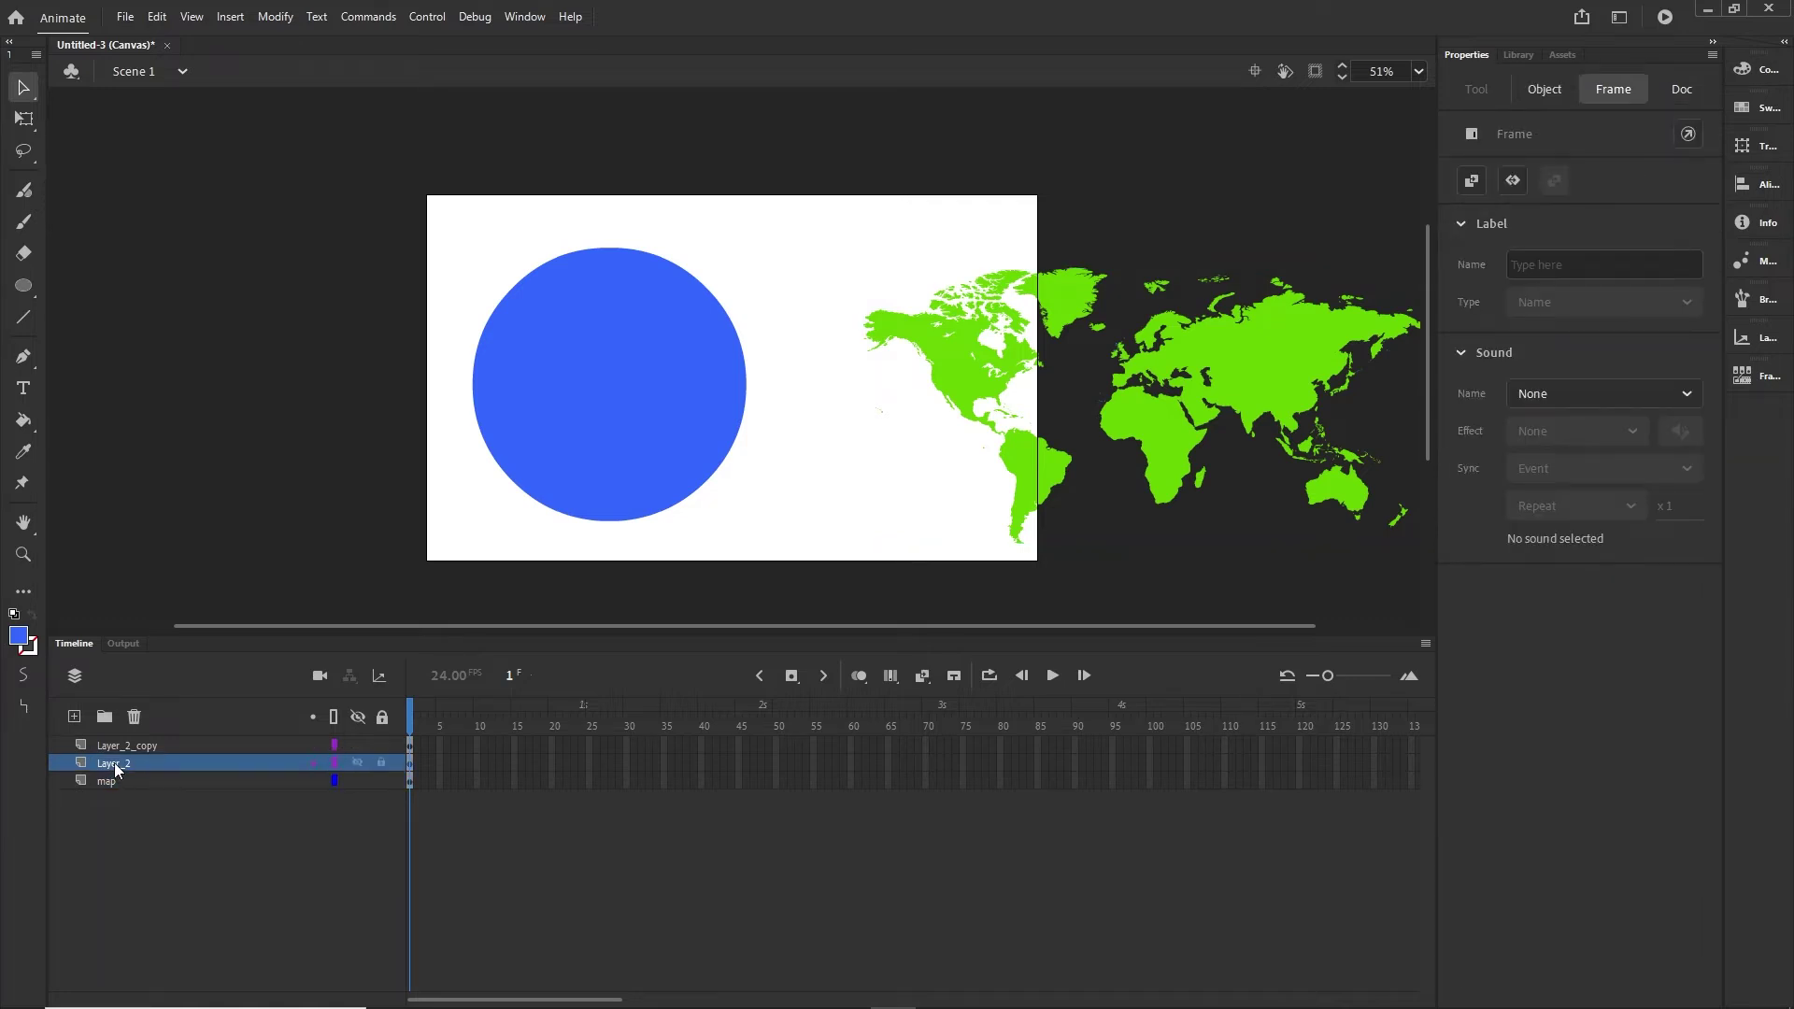
{"action": "double_click", "coordinate": [115, 764]}
{"action": "type", "text": "ea"}
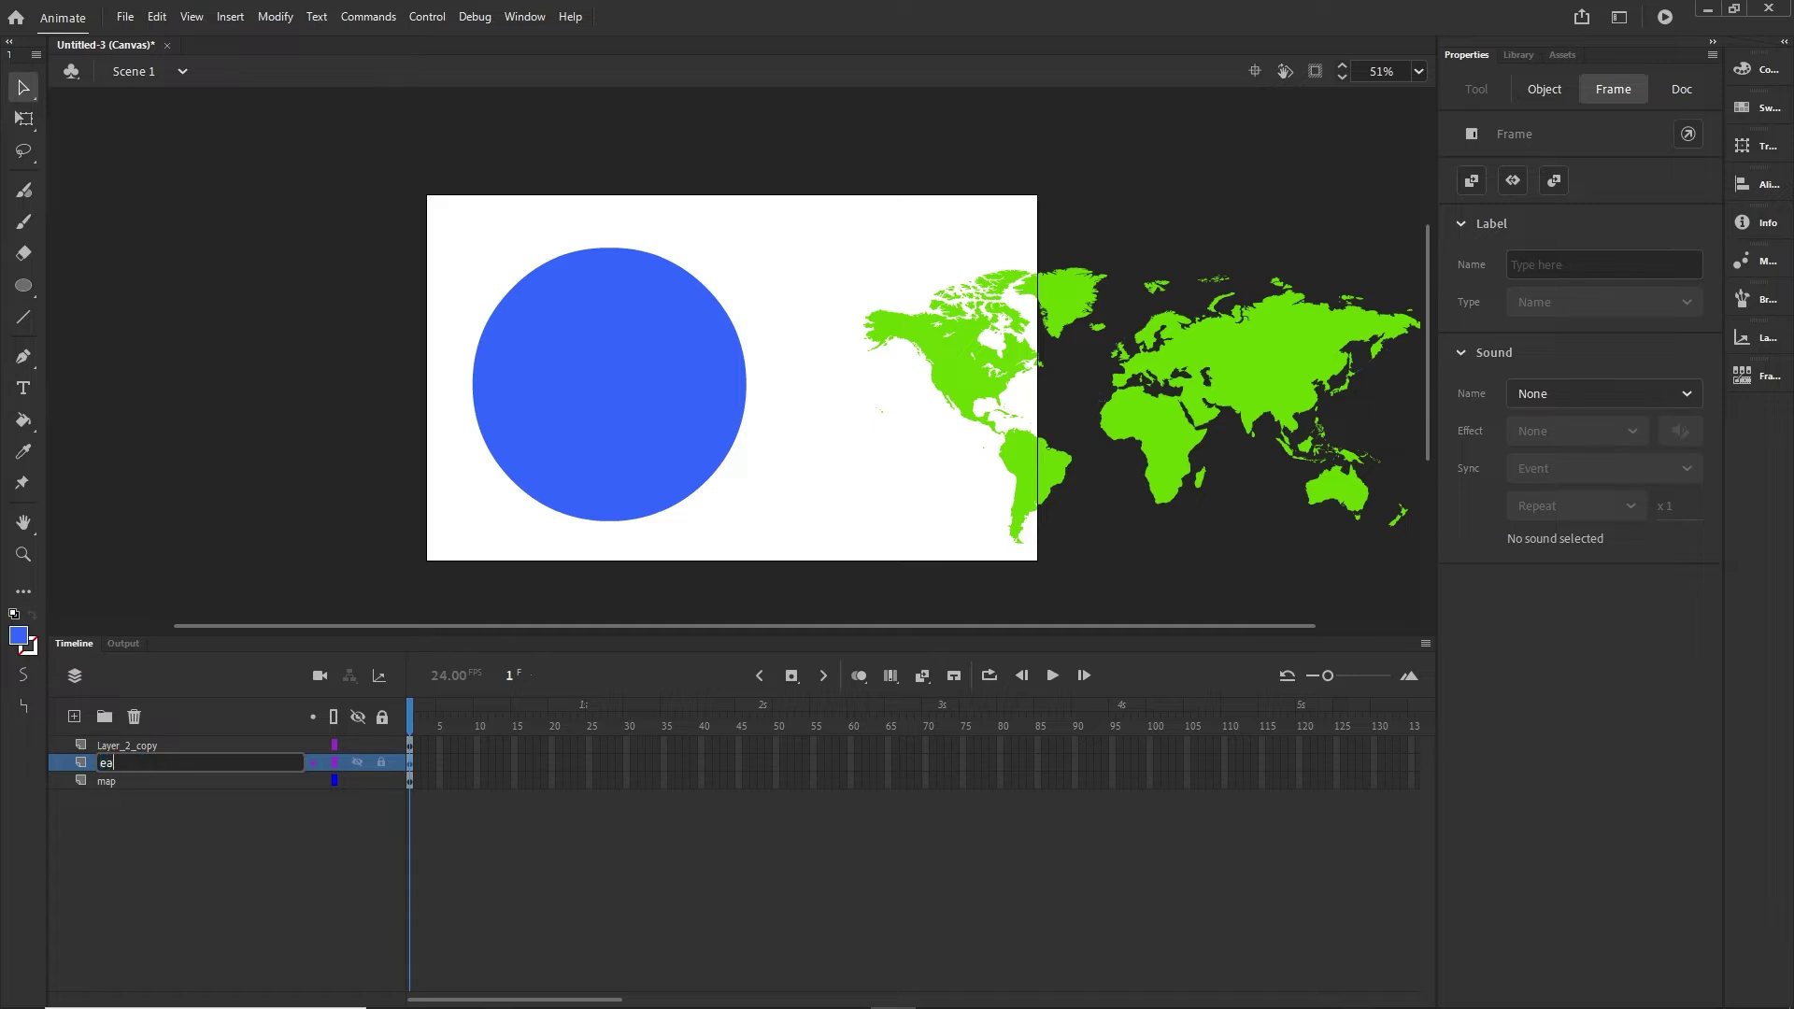
{"action": "type", "text": "rth"}
{"action": "key", "text": "Return"}
{"action": "left_click", "coordinate": [125, 795]}
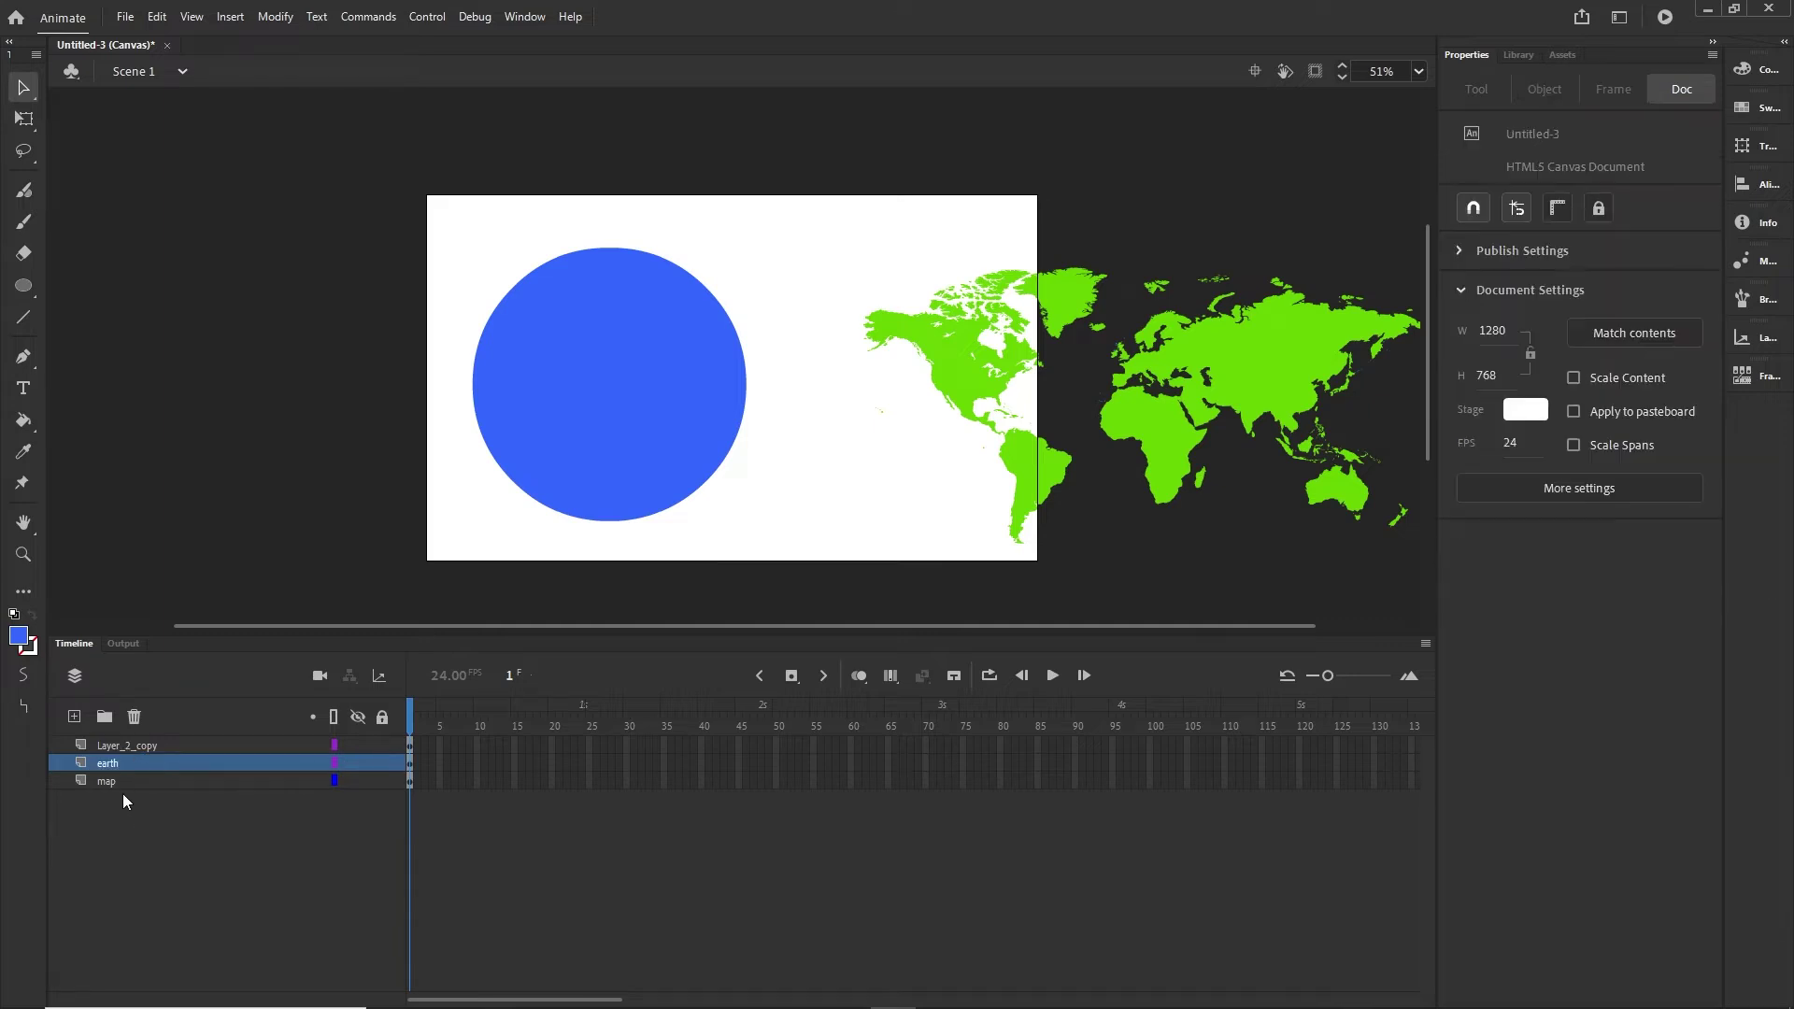
{"action": "left_click", "coordinate": [119, 745]}
{"action": "double_click", "coordinate": [117, 745]}
{"action": "type", "text": "mask"}
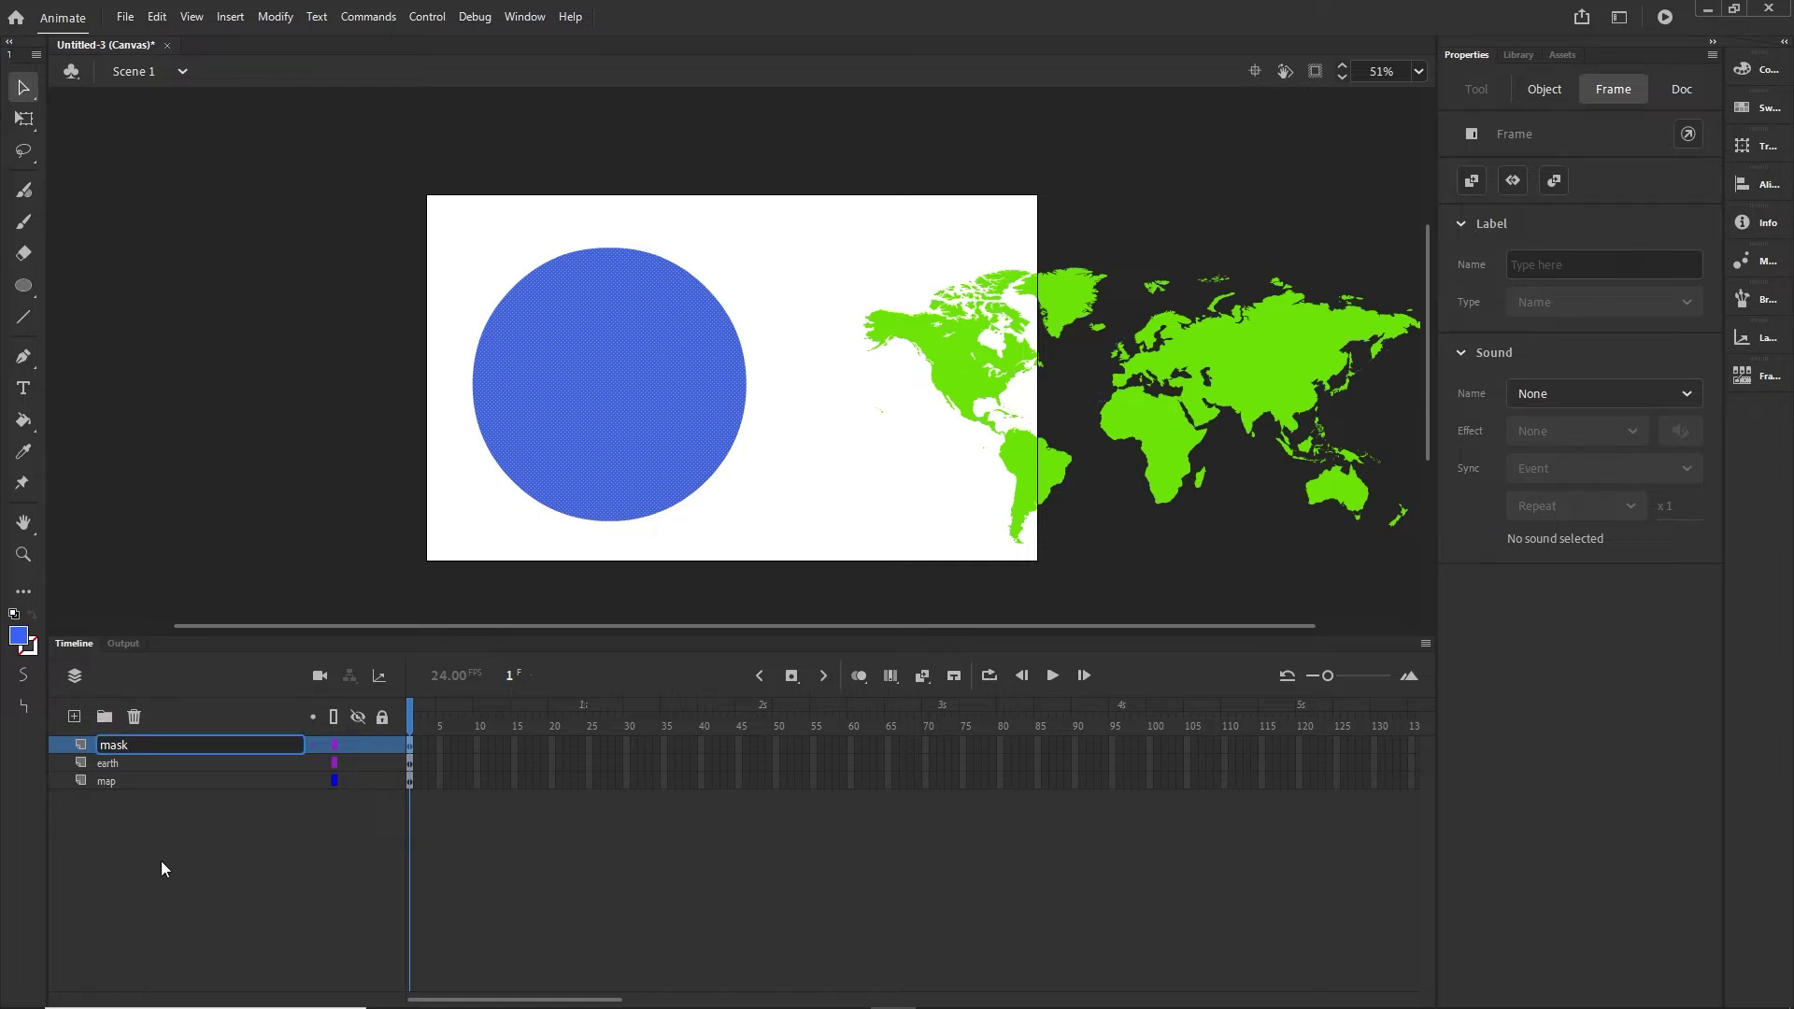
{"action": "key", "text": "Return"}
{"action": "left_click", "coordinate": [996, 549]}
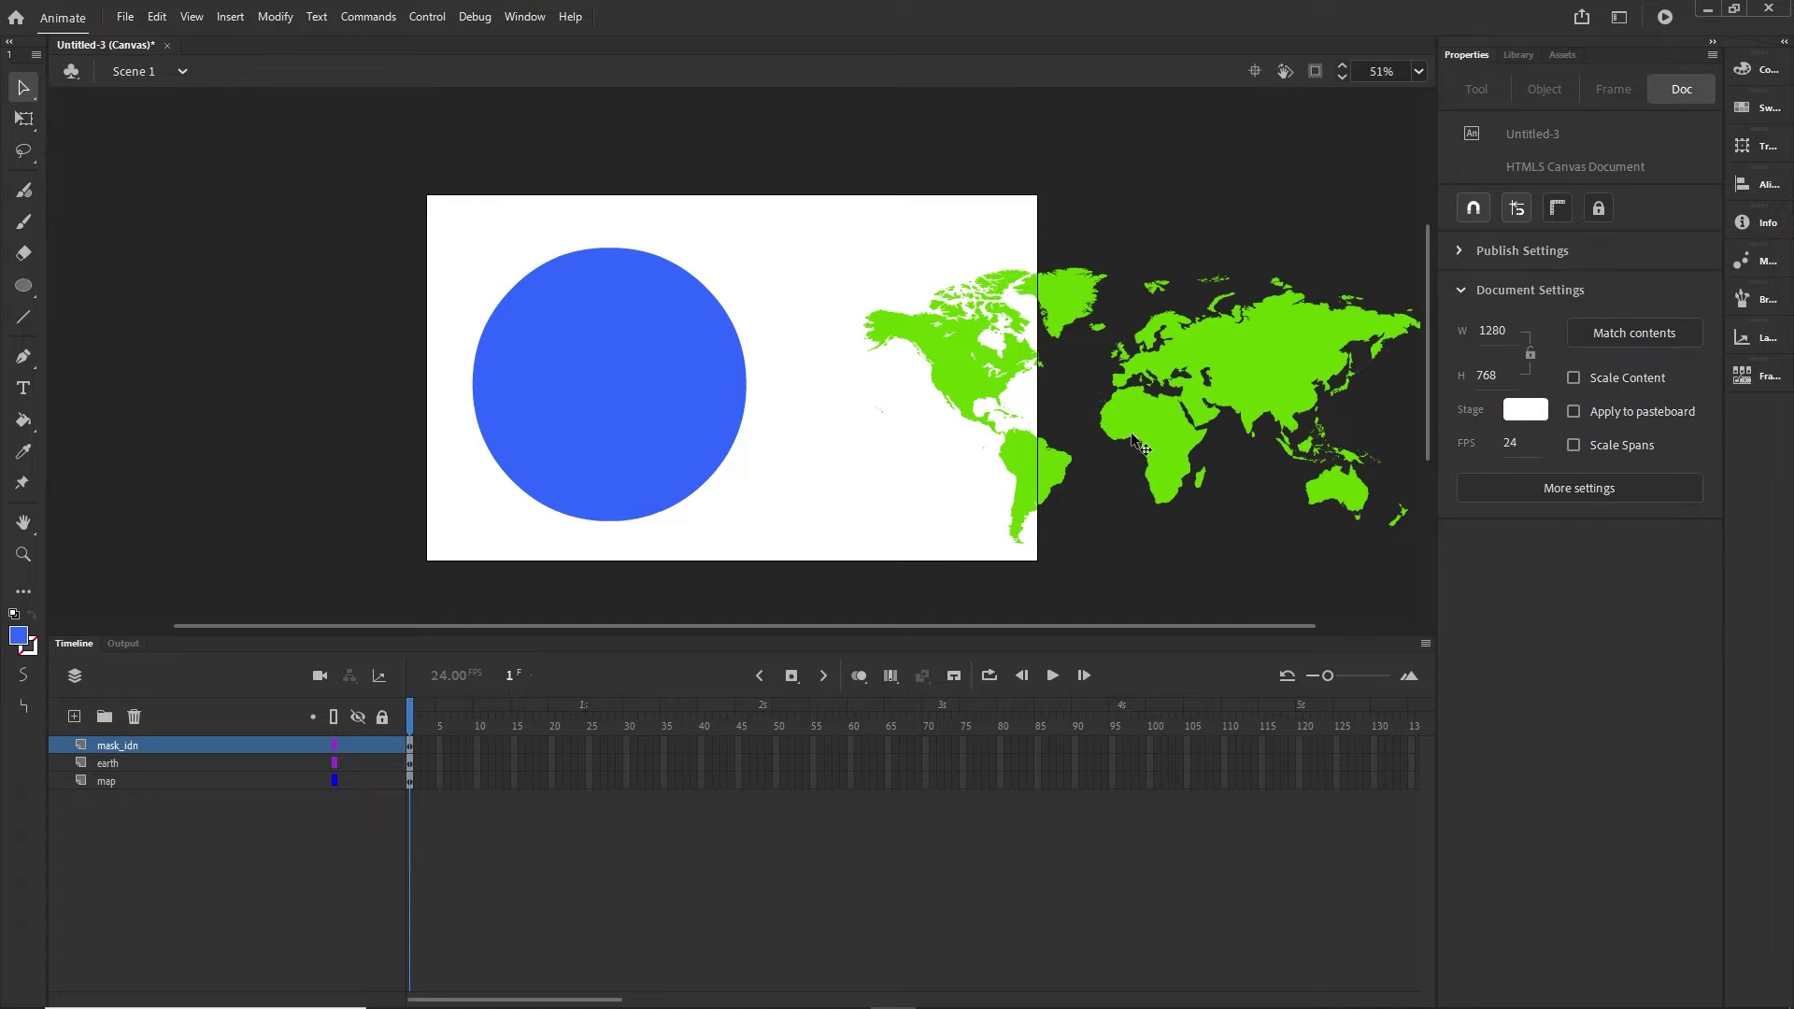
Step: Move the map layer to sit between mask_idn and earth
{"action": "left_click", "coordinate": [110, 779]}
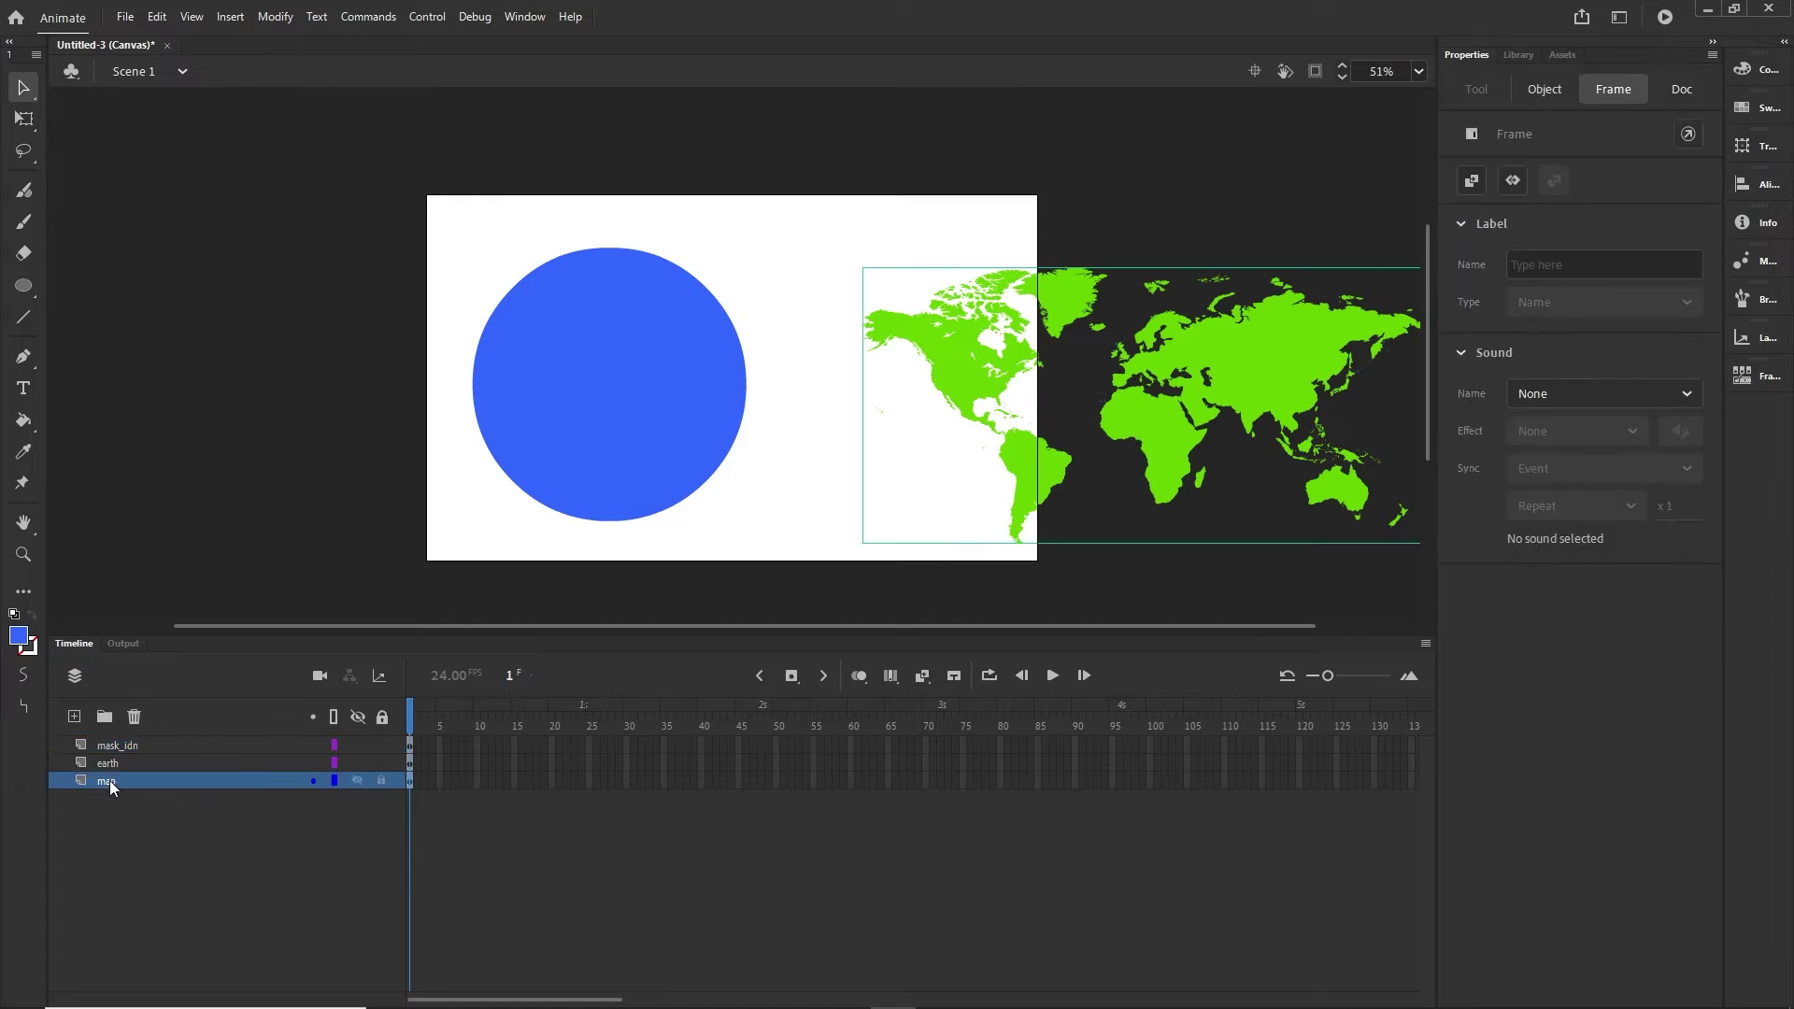
{"action": "left_click_drag", "start_coordinate": [112, 779], "coordinate": [121, 755]}
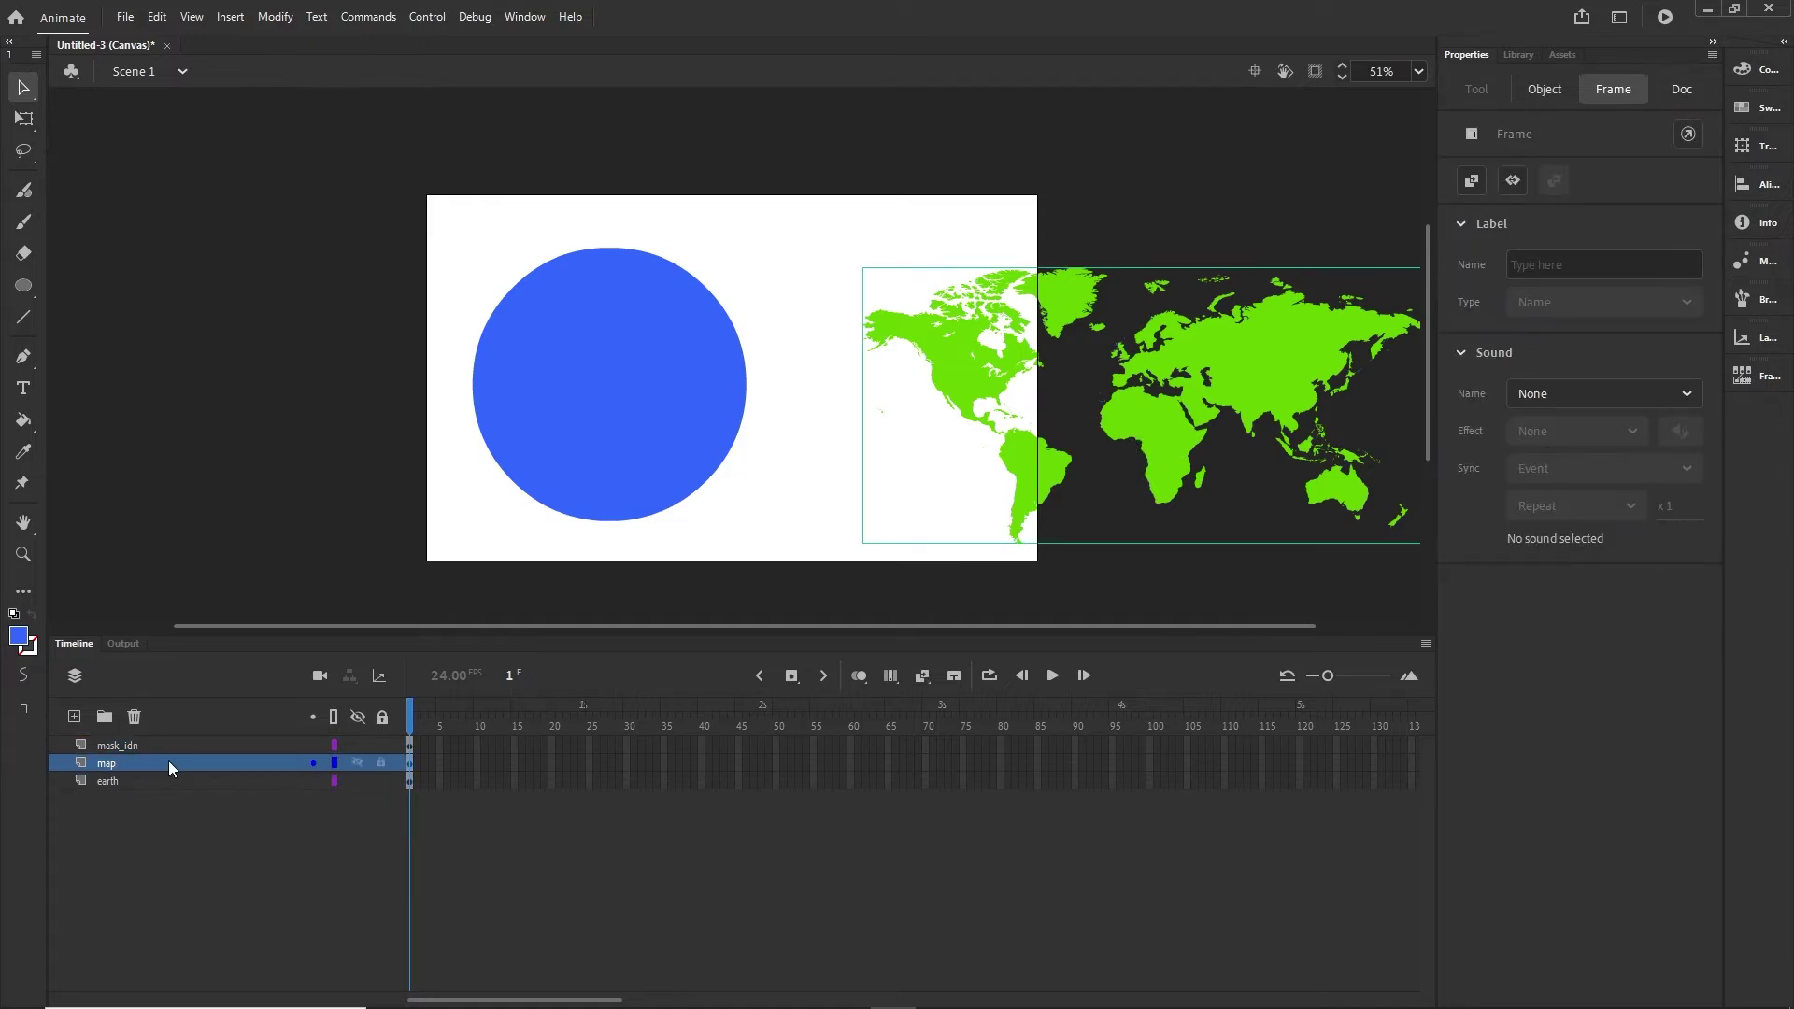
{"action": "left_click", "coordinate": [104, 744]}
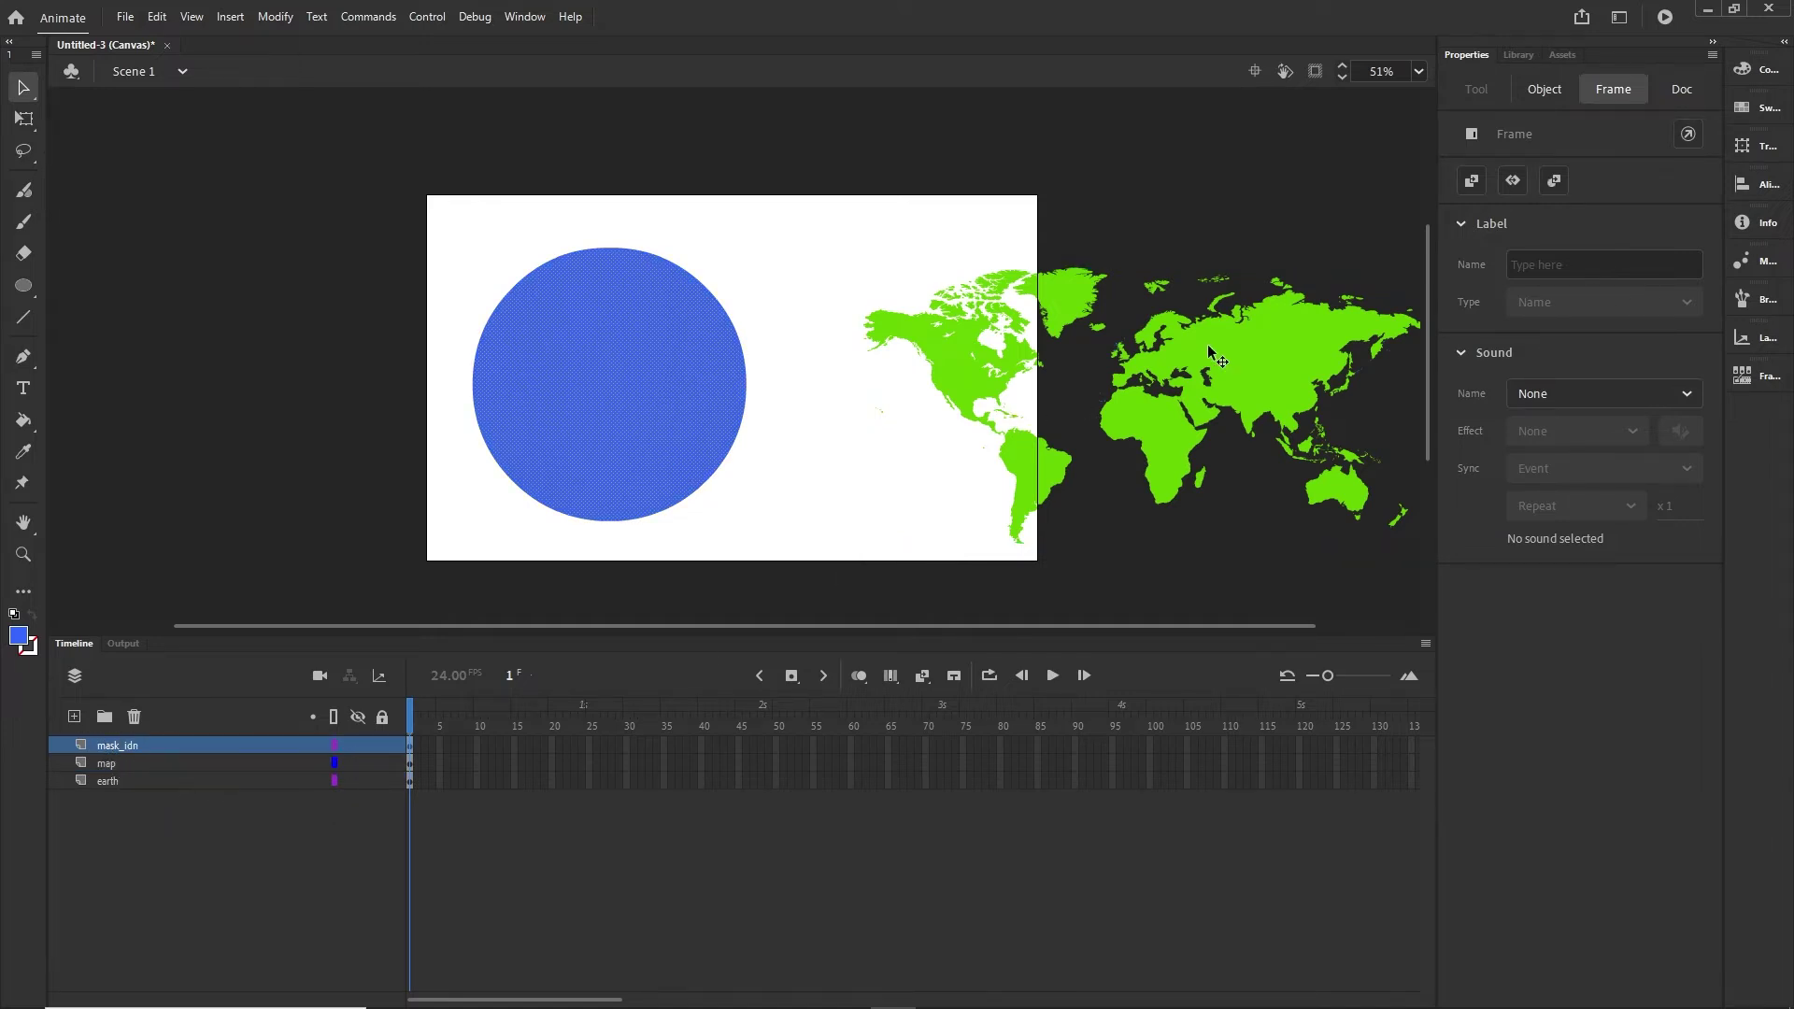
Step: Shift the world map left and scale it down to 1019.05 × 499.45
{"action": "left_click", "coordinate": [1238, 370]}
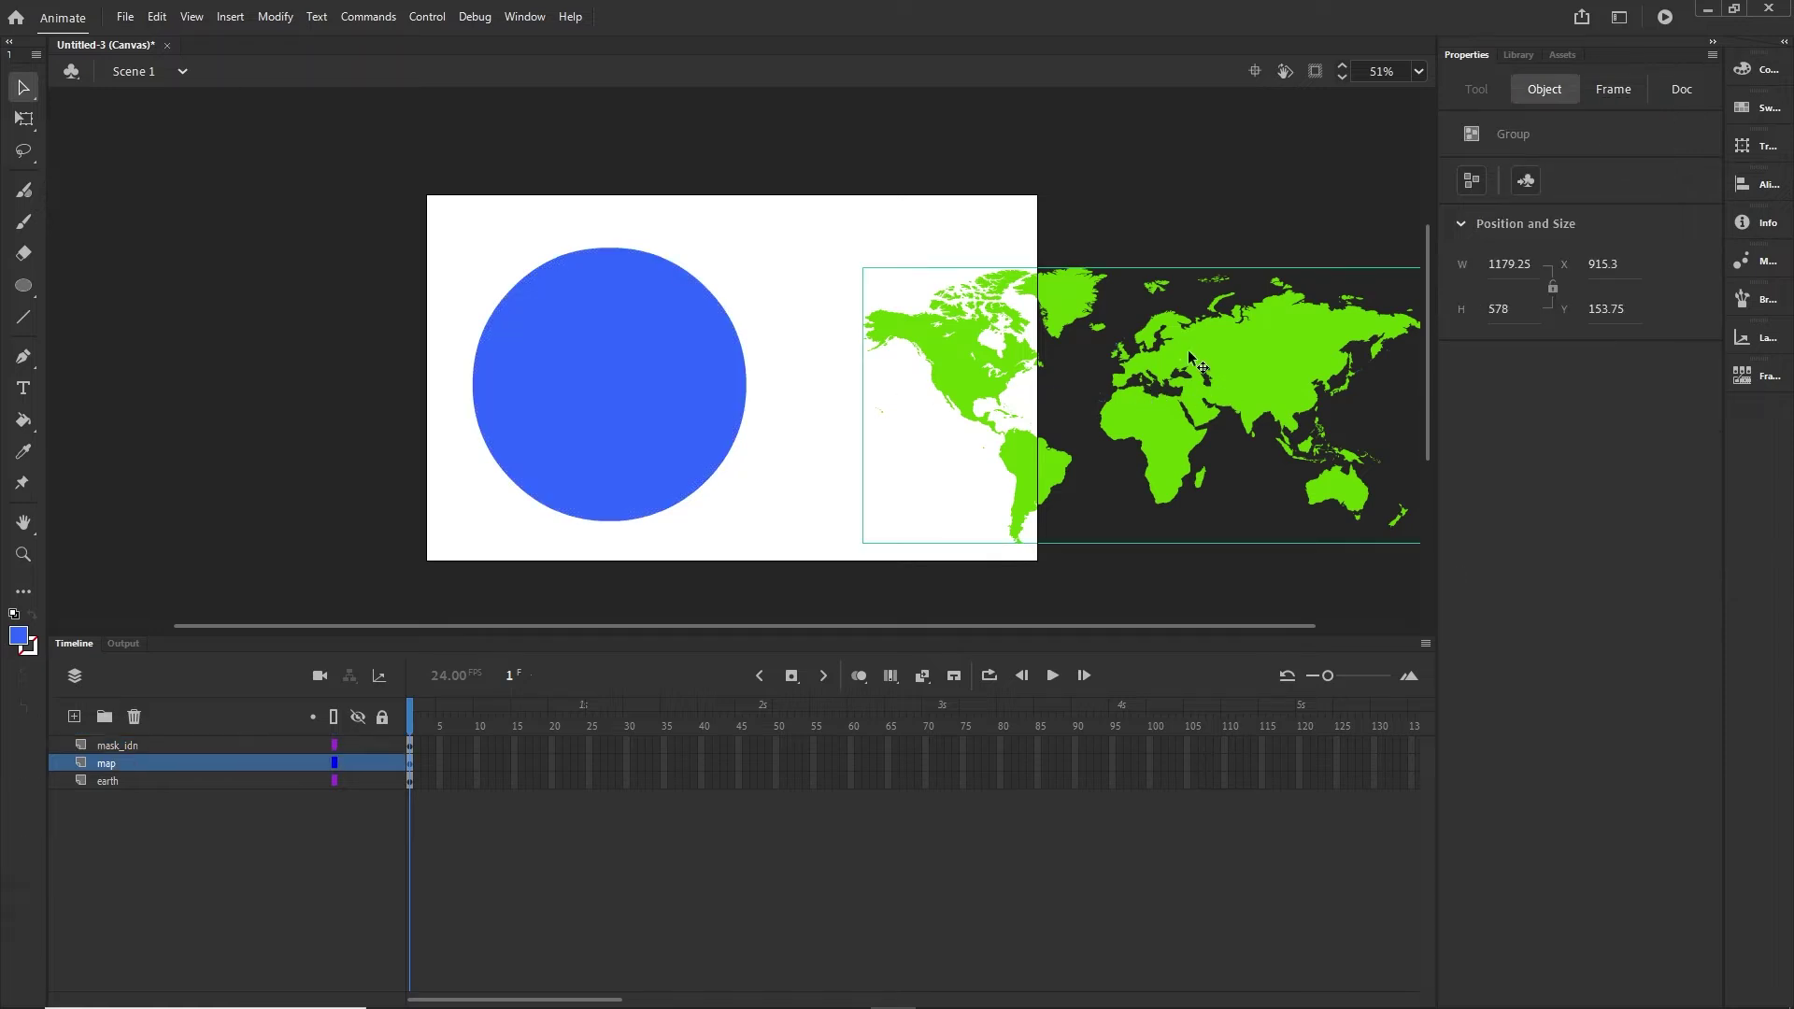
{"action": "left_click_drag", "start_coordinate": [1233, 361], "coordinate": [865, 348]}
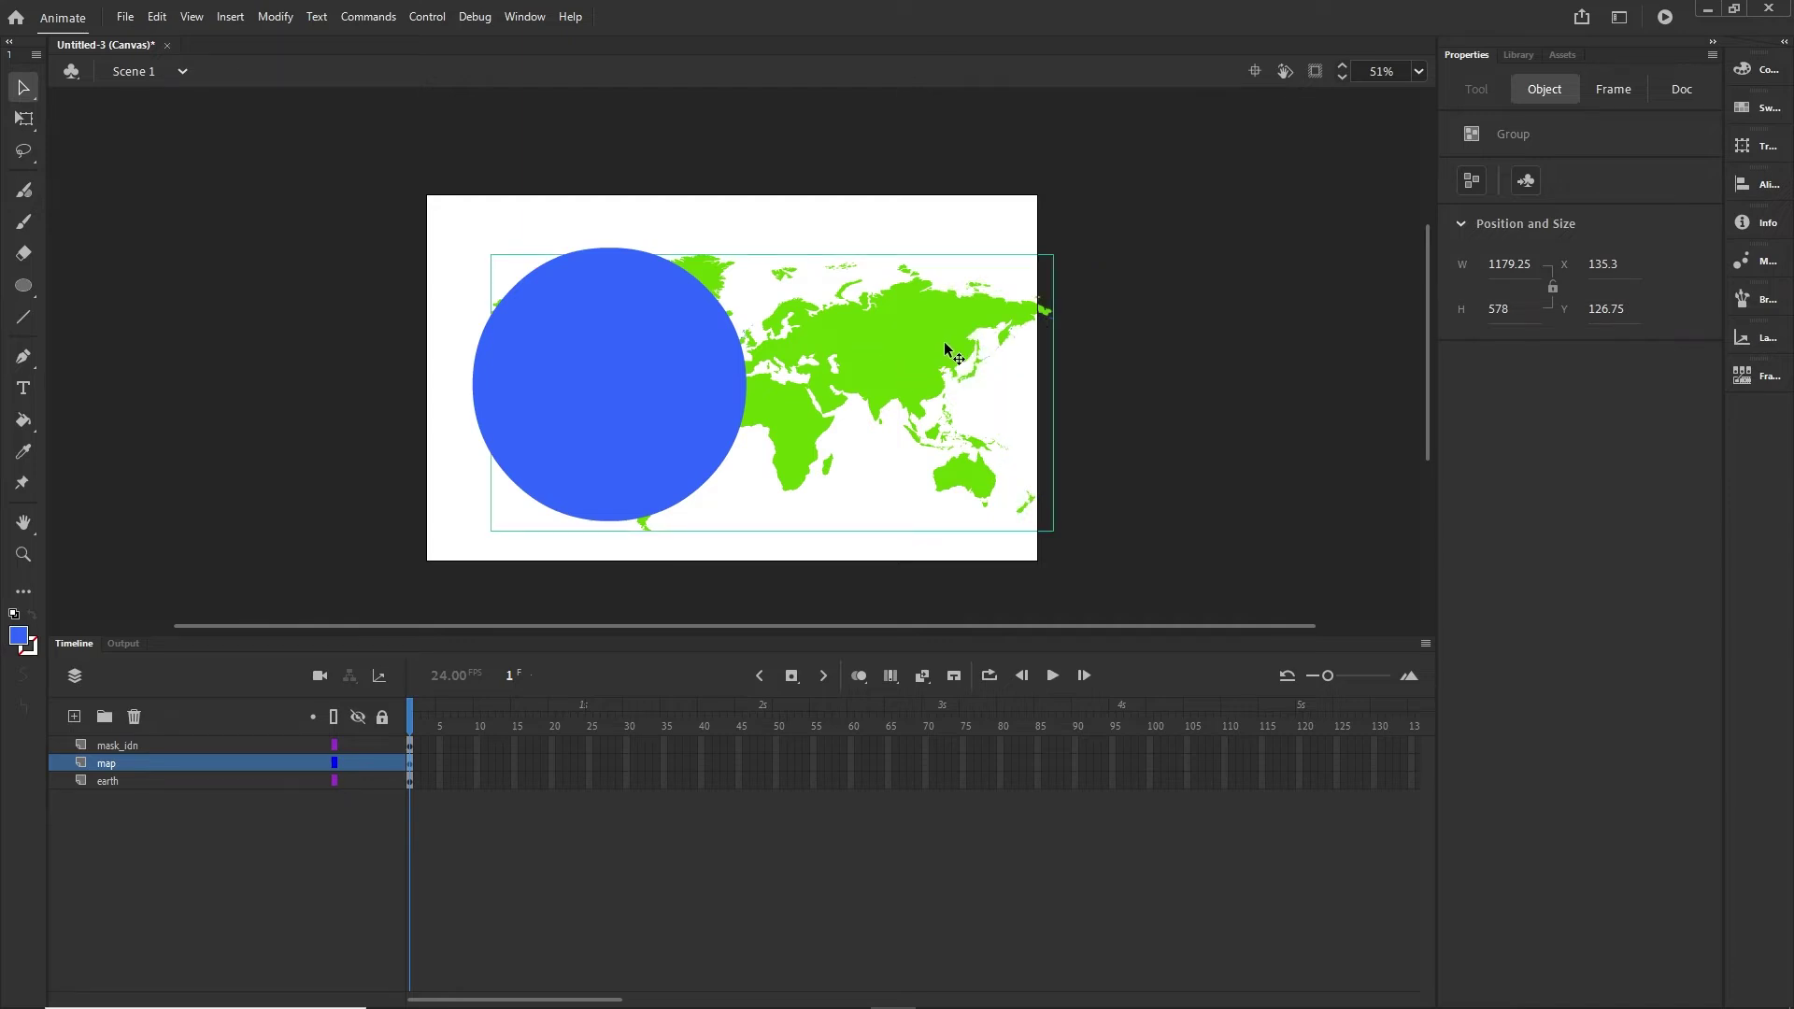
{"action": "key", "text": "q"}
{"action": "left_click_drag", "start_coordinate": [1055, 252], "coordinate": [1016, 272]}
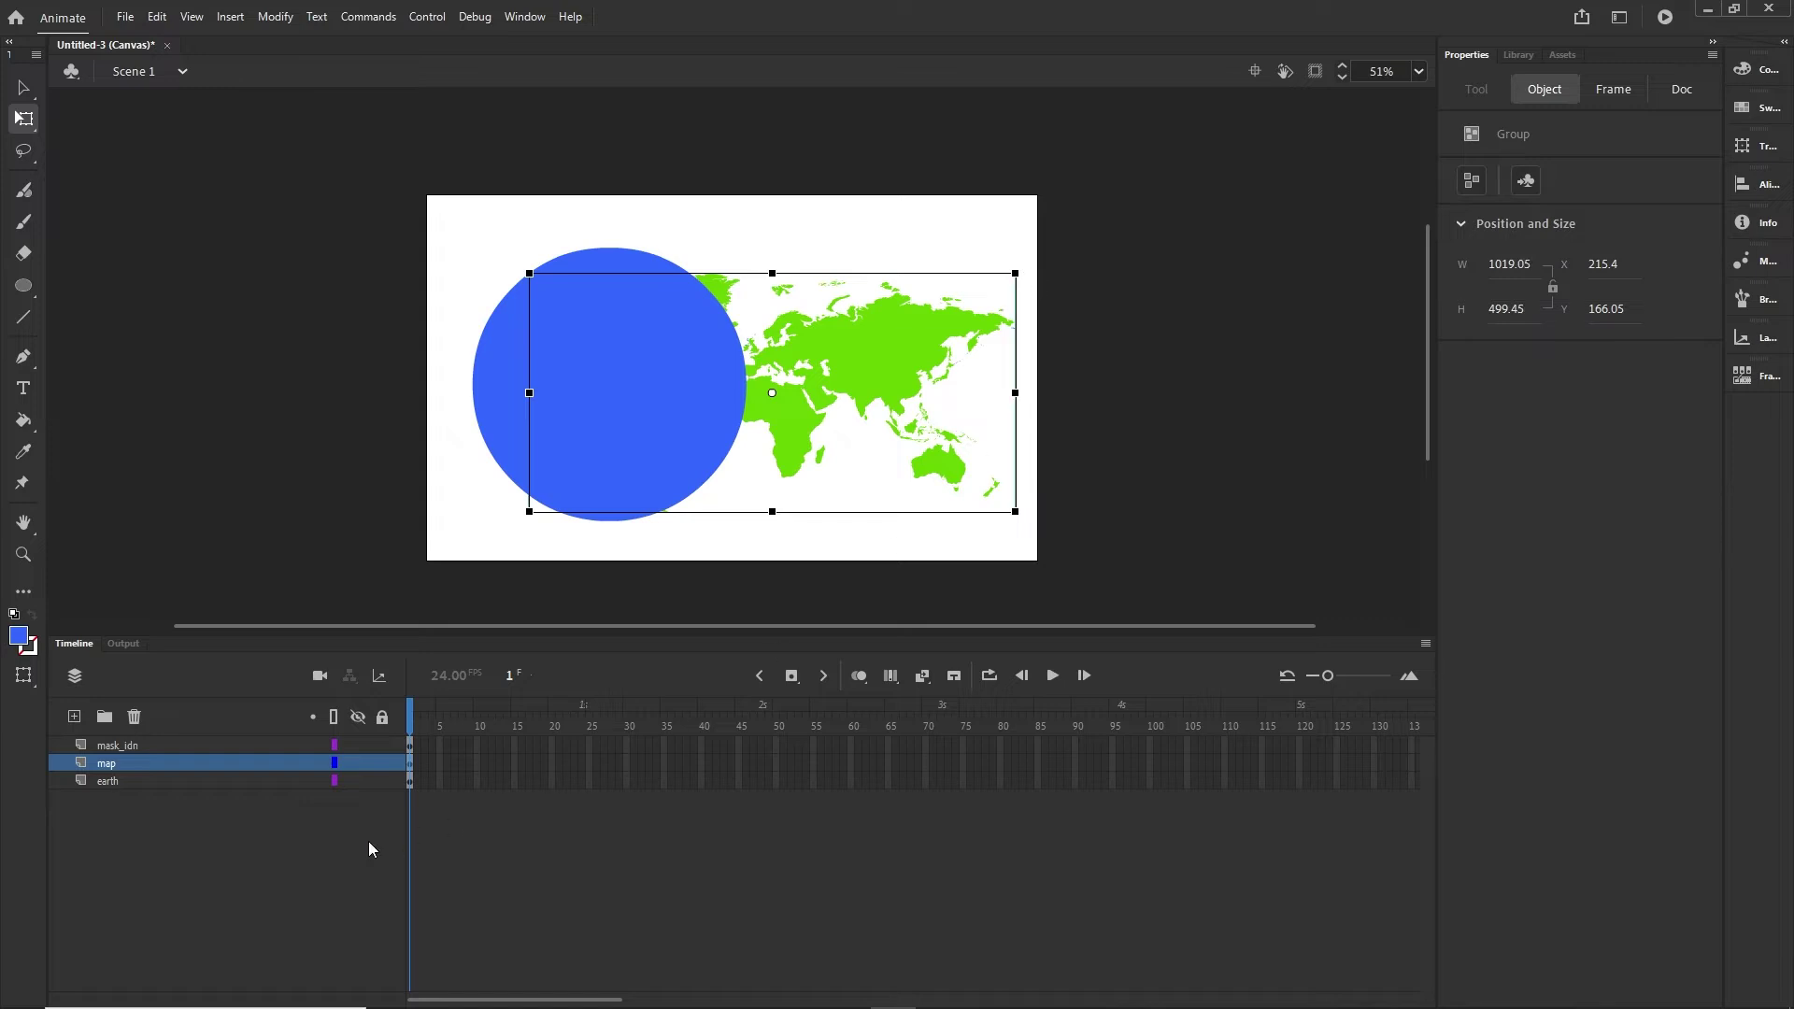
{"action": "left_click", "coordinate": [335, 838]}
{"action": "left_click", "coordinate": [114, 745]}
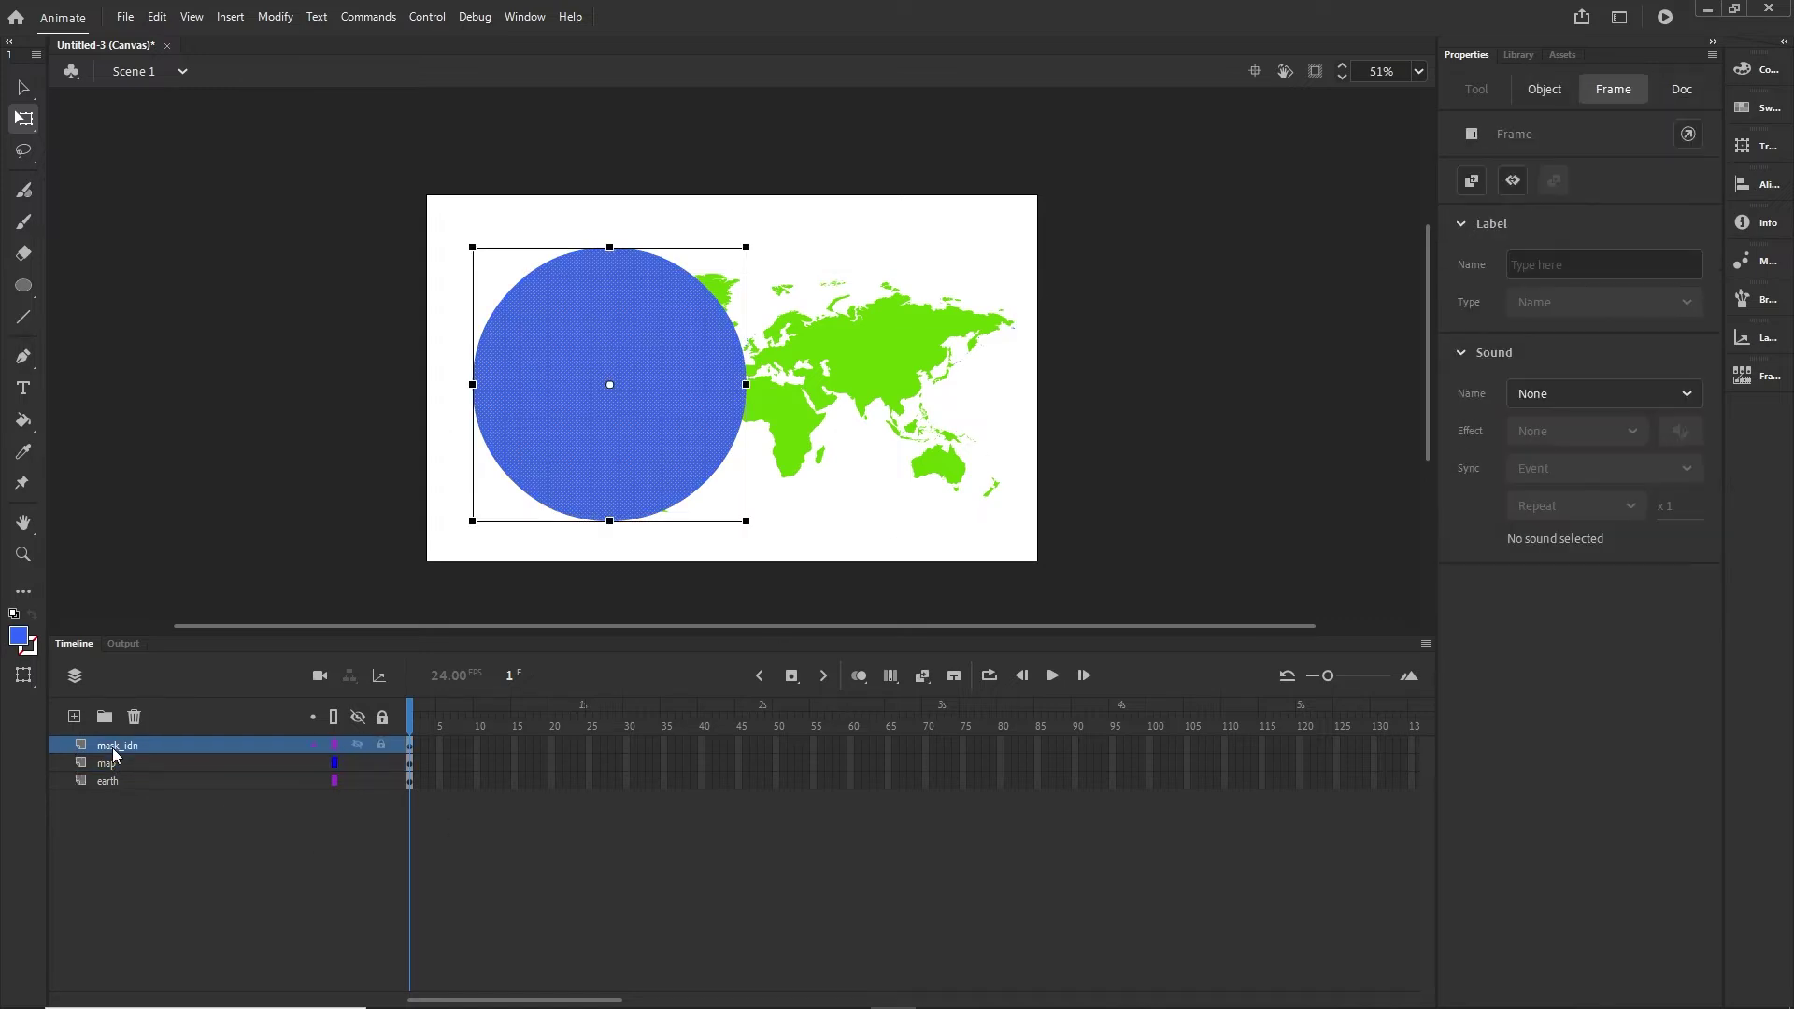
Step: Make mask_idn a mask layer so the map shows only inside the blue circle
{"action": "right_click", "coordinate": [114, 753]}
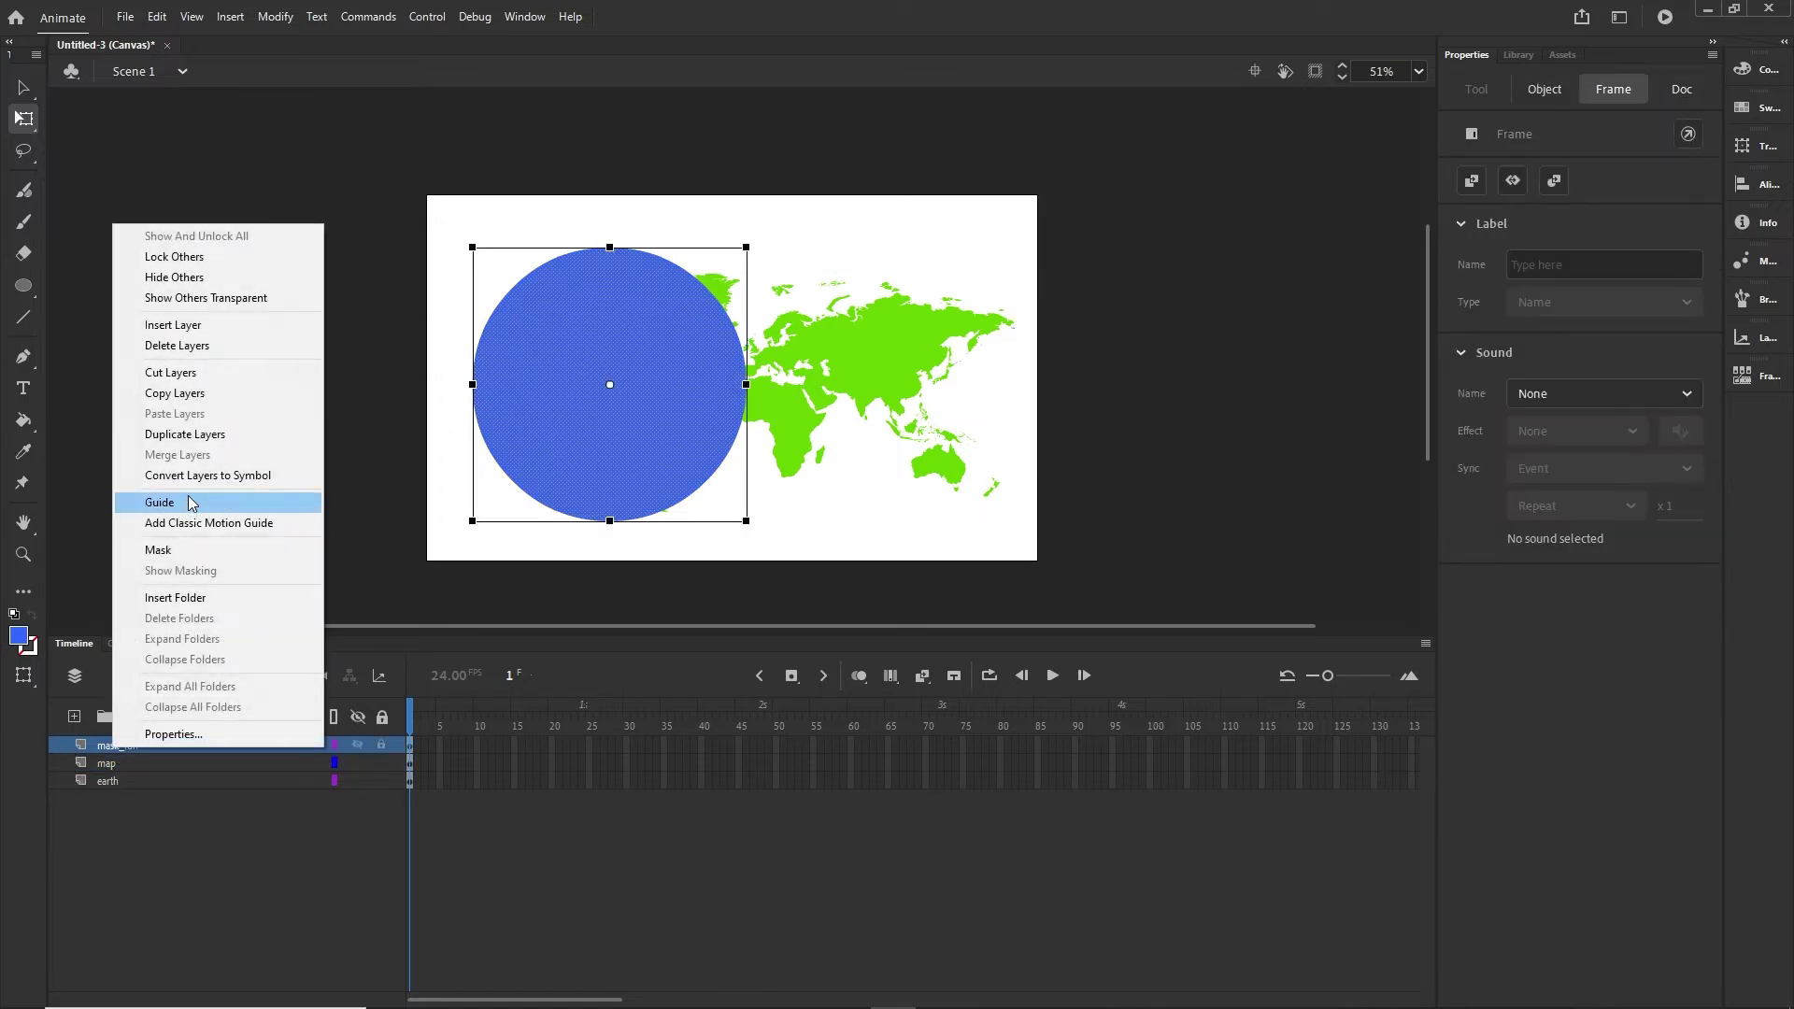
{"action": "left_click", "coordinate": [158, 549]}
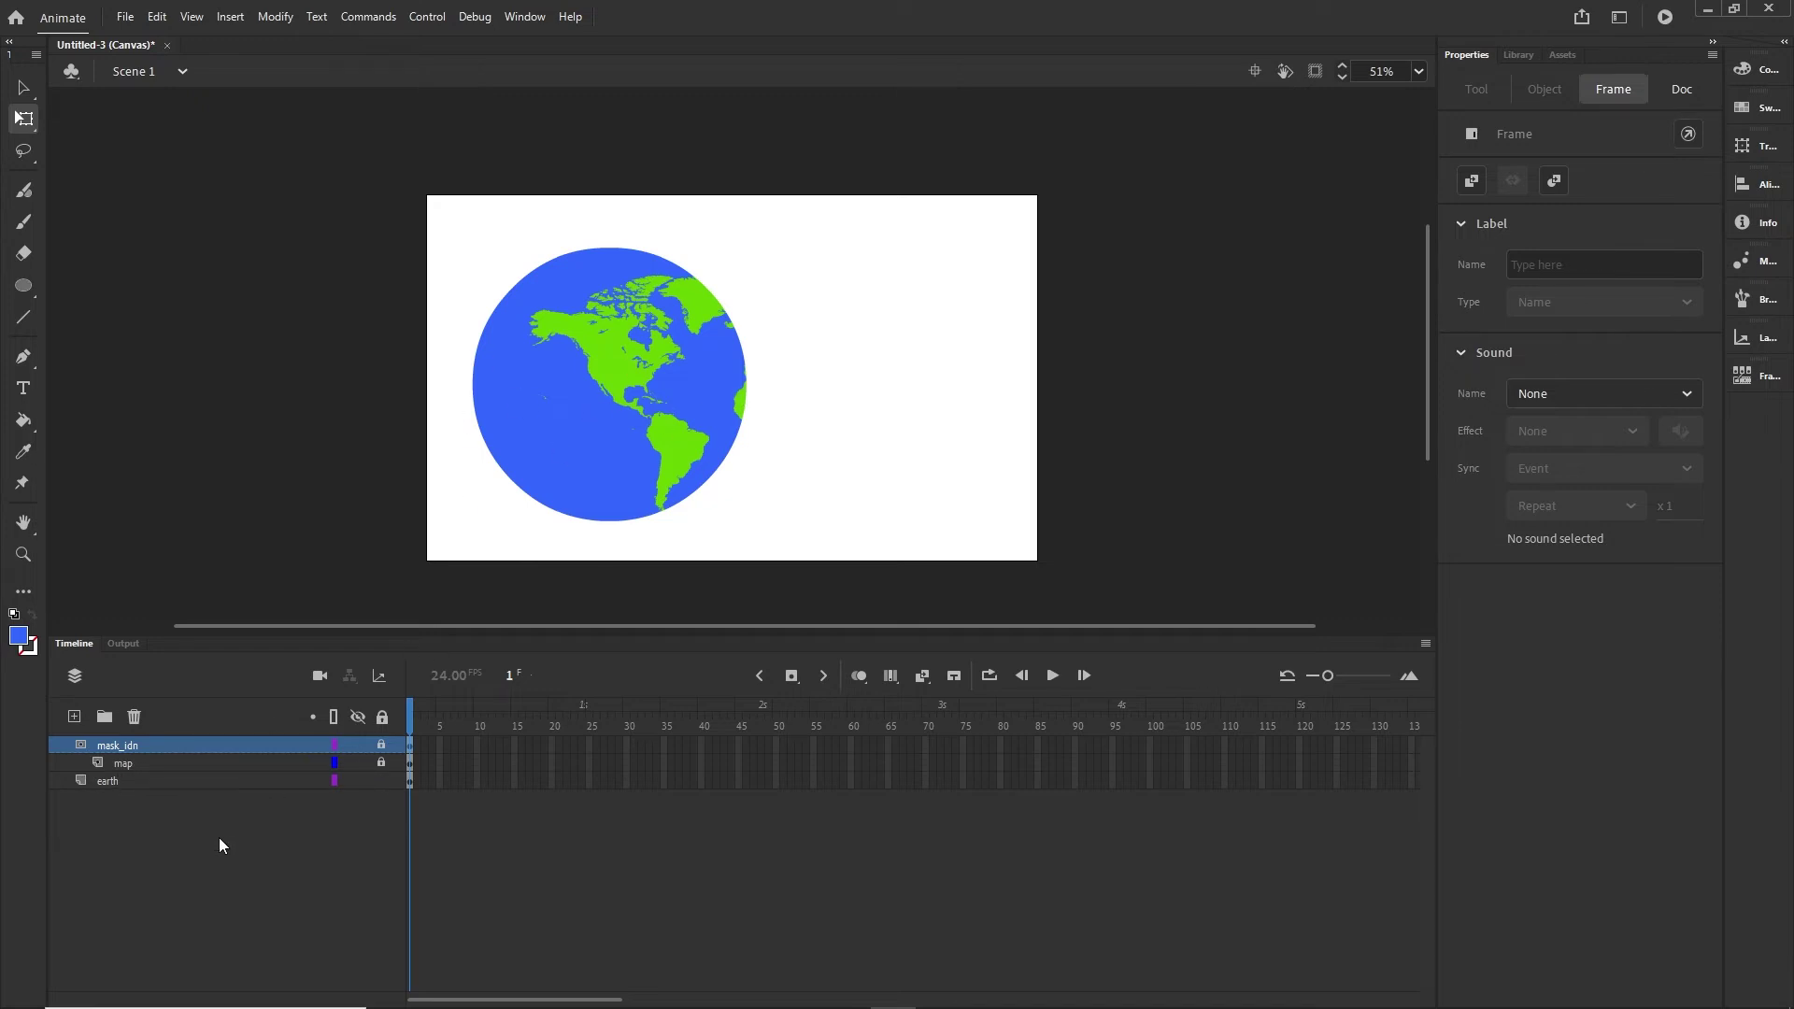
Step: Unlock the mask and nudge the world map left to X 115.4
{"action": "left_click", "coordinate": [384, 745]}
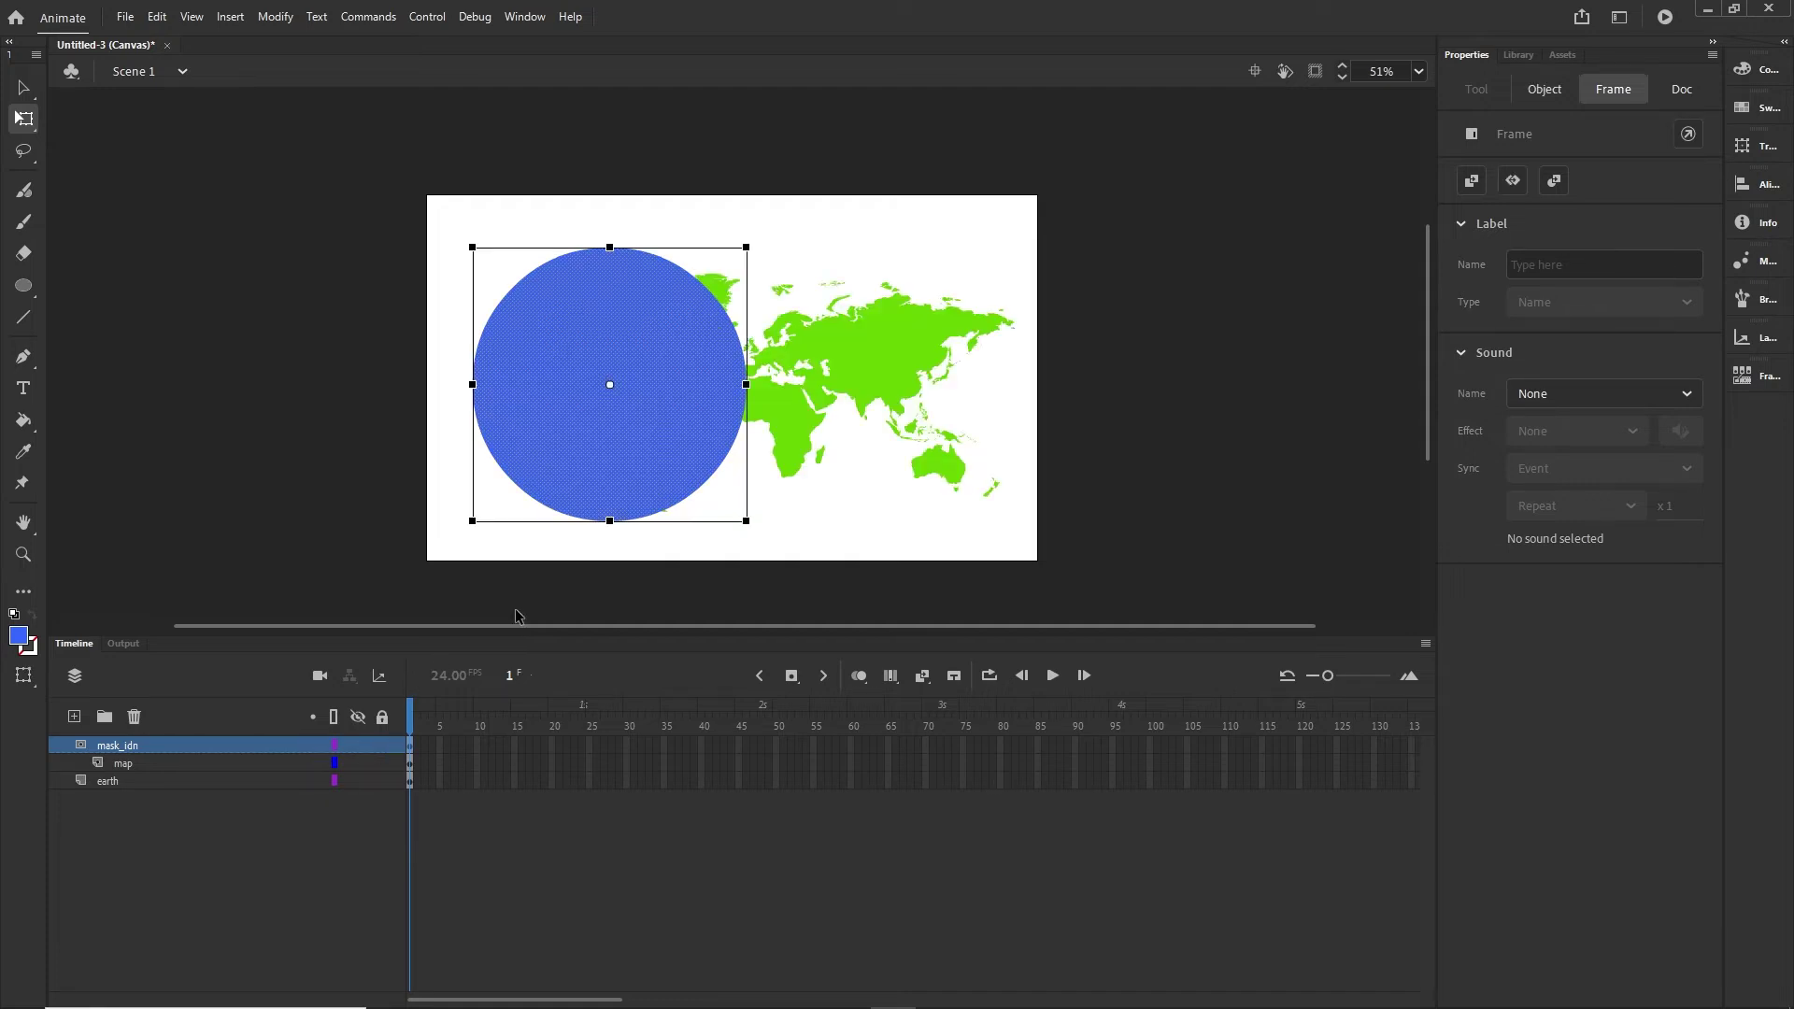
{"action": "left_click", "coordinate": [1162, 396]}
{"action": "left_click", "coordinate": [913, 362]}
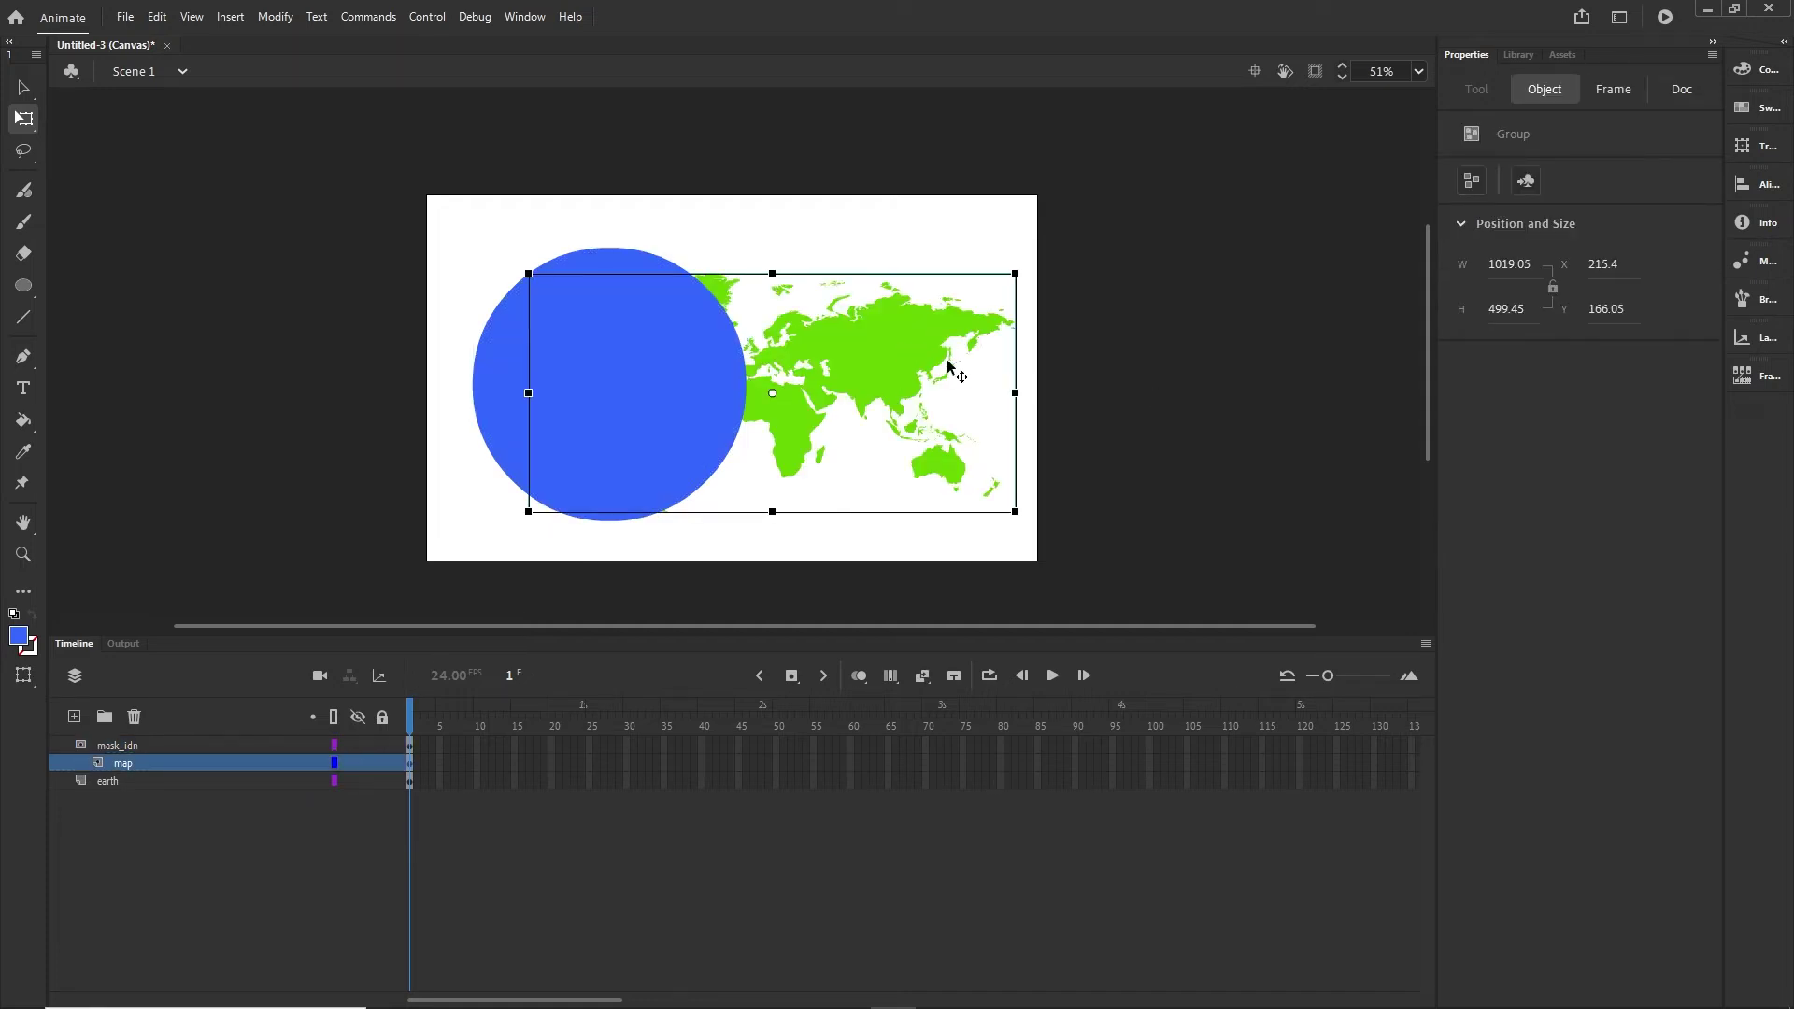
{"action": "key", "text": "shift+Left"}
{"action": "key", "text": "shift+Left"}
{"action": "key", "text": "shift+Left"}
{"action": "key", "text": "shift+Left"}
{"action": "key", "text": "shift+Left"}
{"action": "key", "text": "shift+Left"}
{"action": "key", "text": "shift+Left"}
{"action": "key", "text": "shift+Left"}
{"action": "key", "text": "shift+Left"}
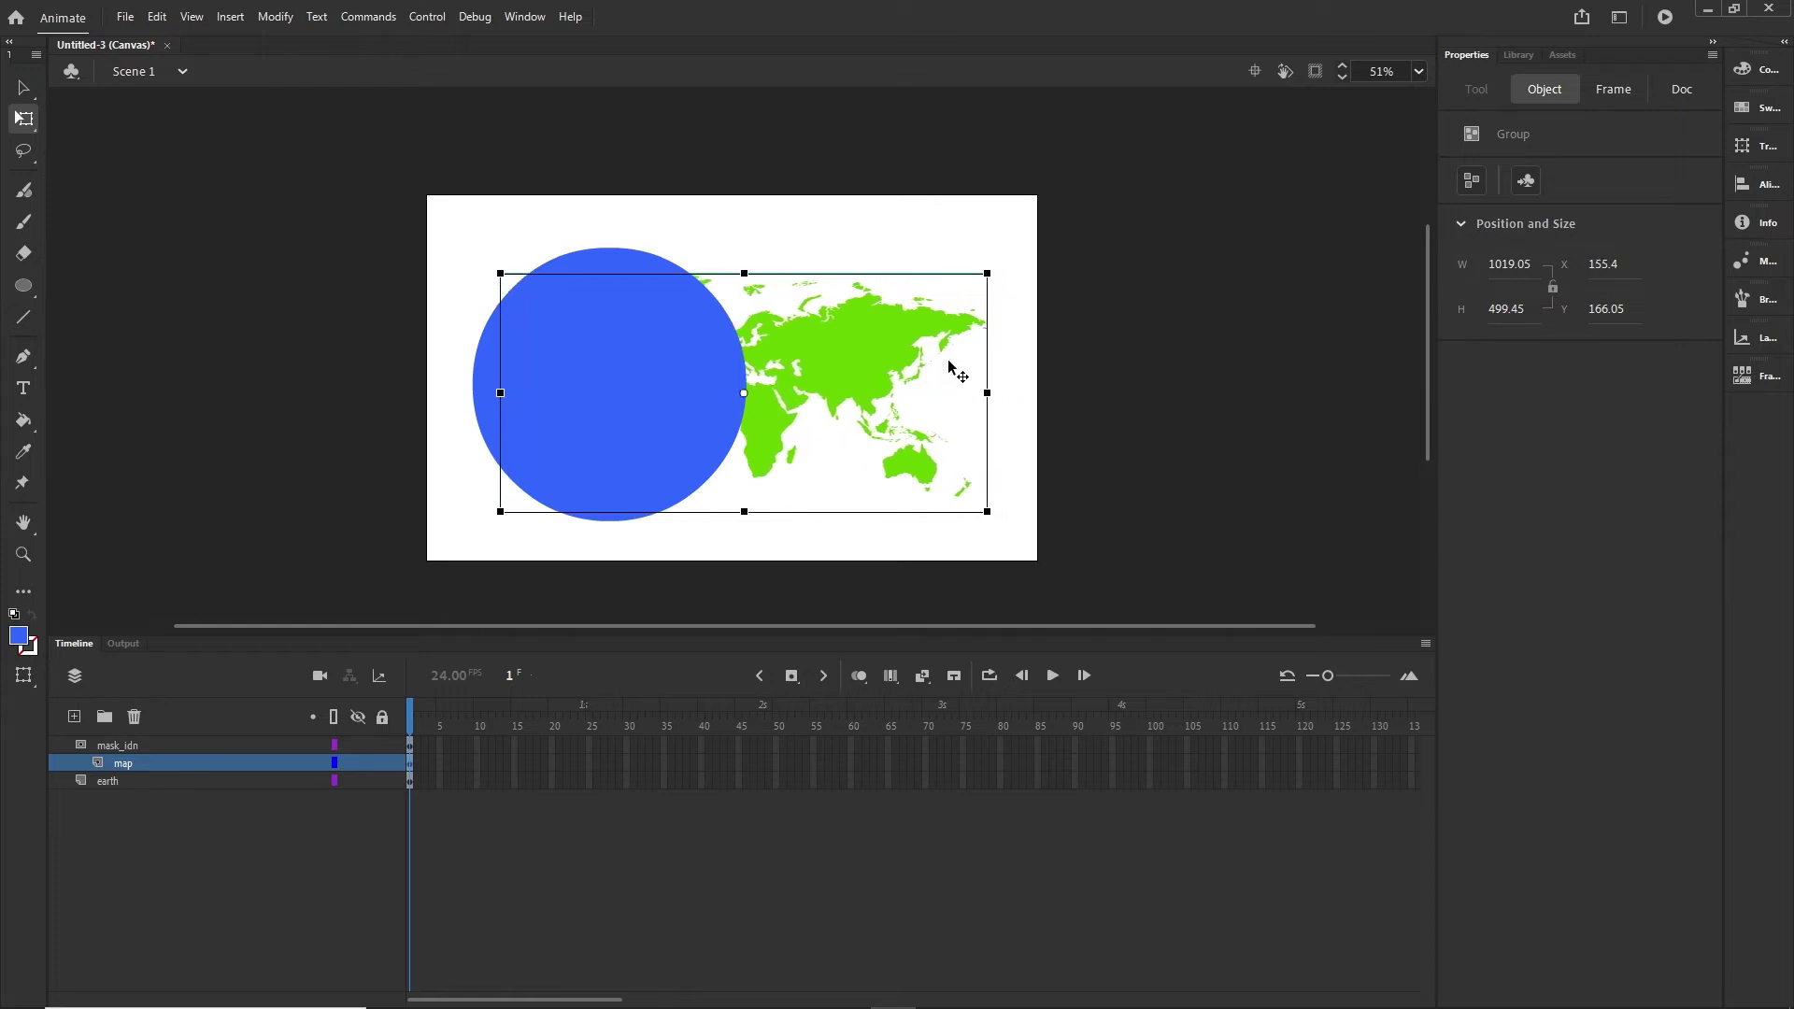
{"action": "key", "text": "shift+Left"}
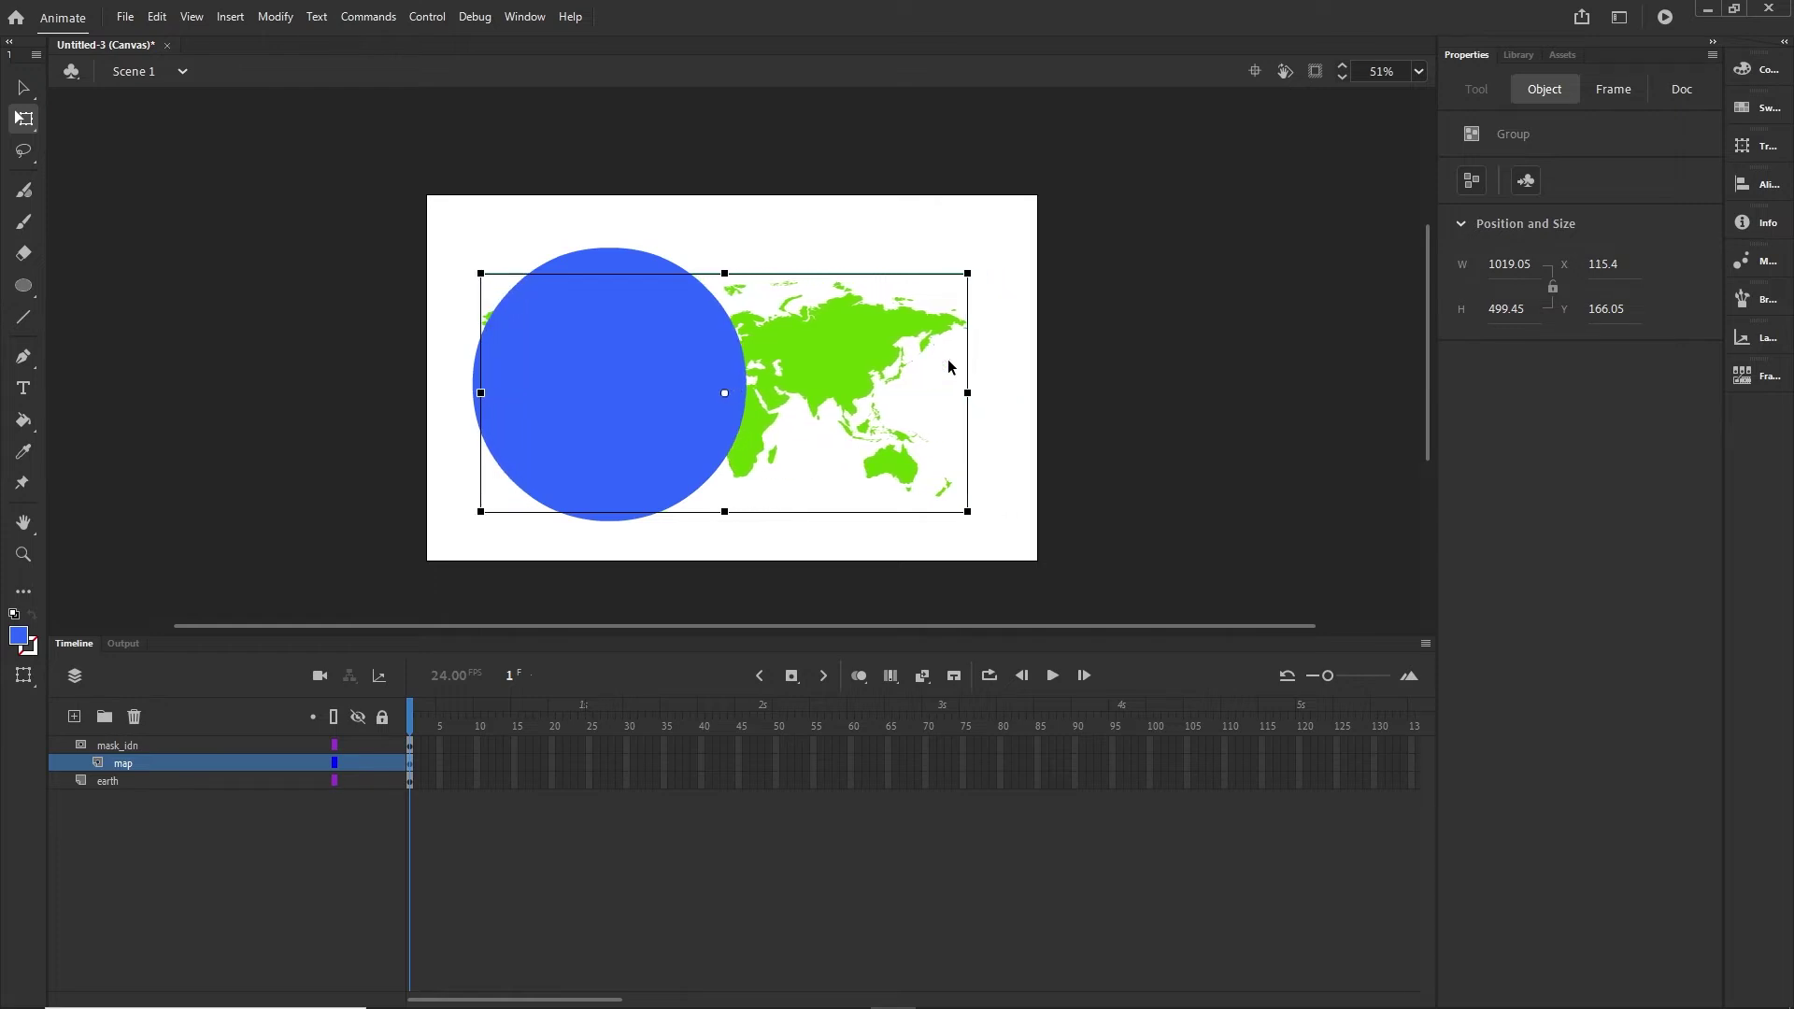
Step: Lock both layers to preview the globe, then unlock the map layer and reselect the map group
{"action": "left_click", "coordinate": [382, 763]}
{"action": "left_click", "coordinate": [381, 745]}
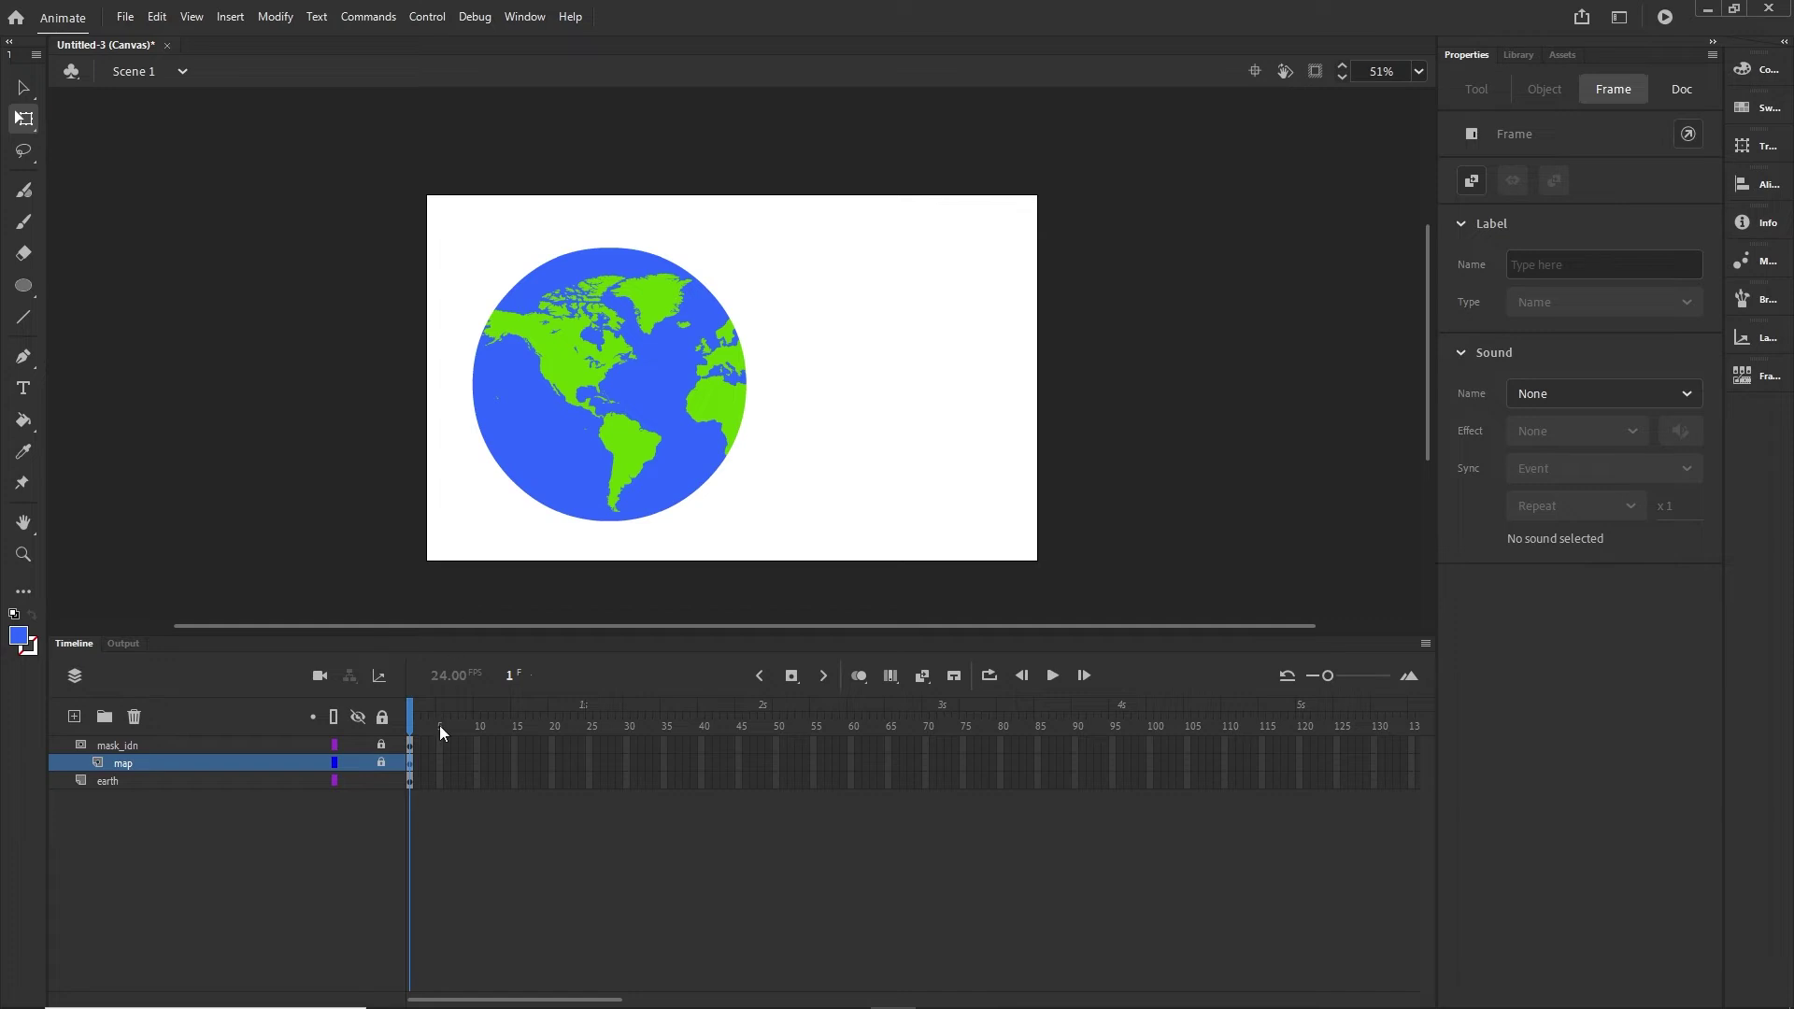
{"action": "left_click", "coordinate": [382, 760]}
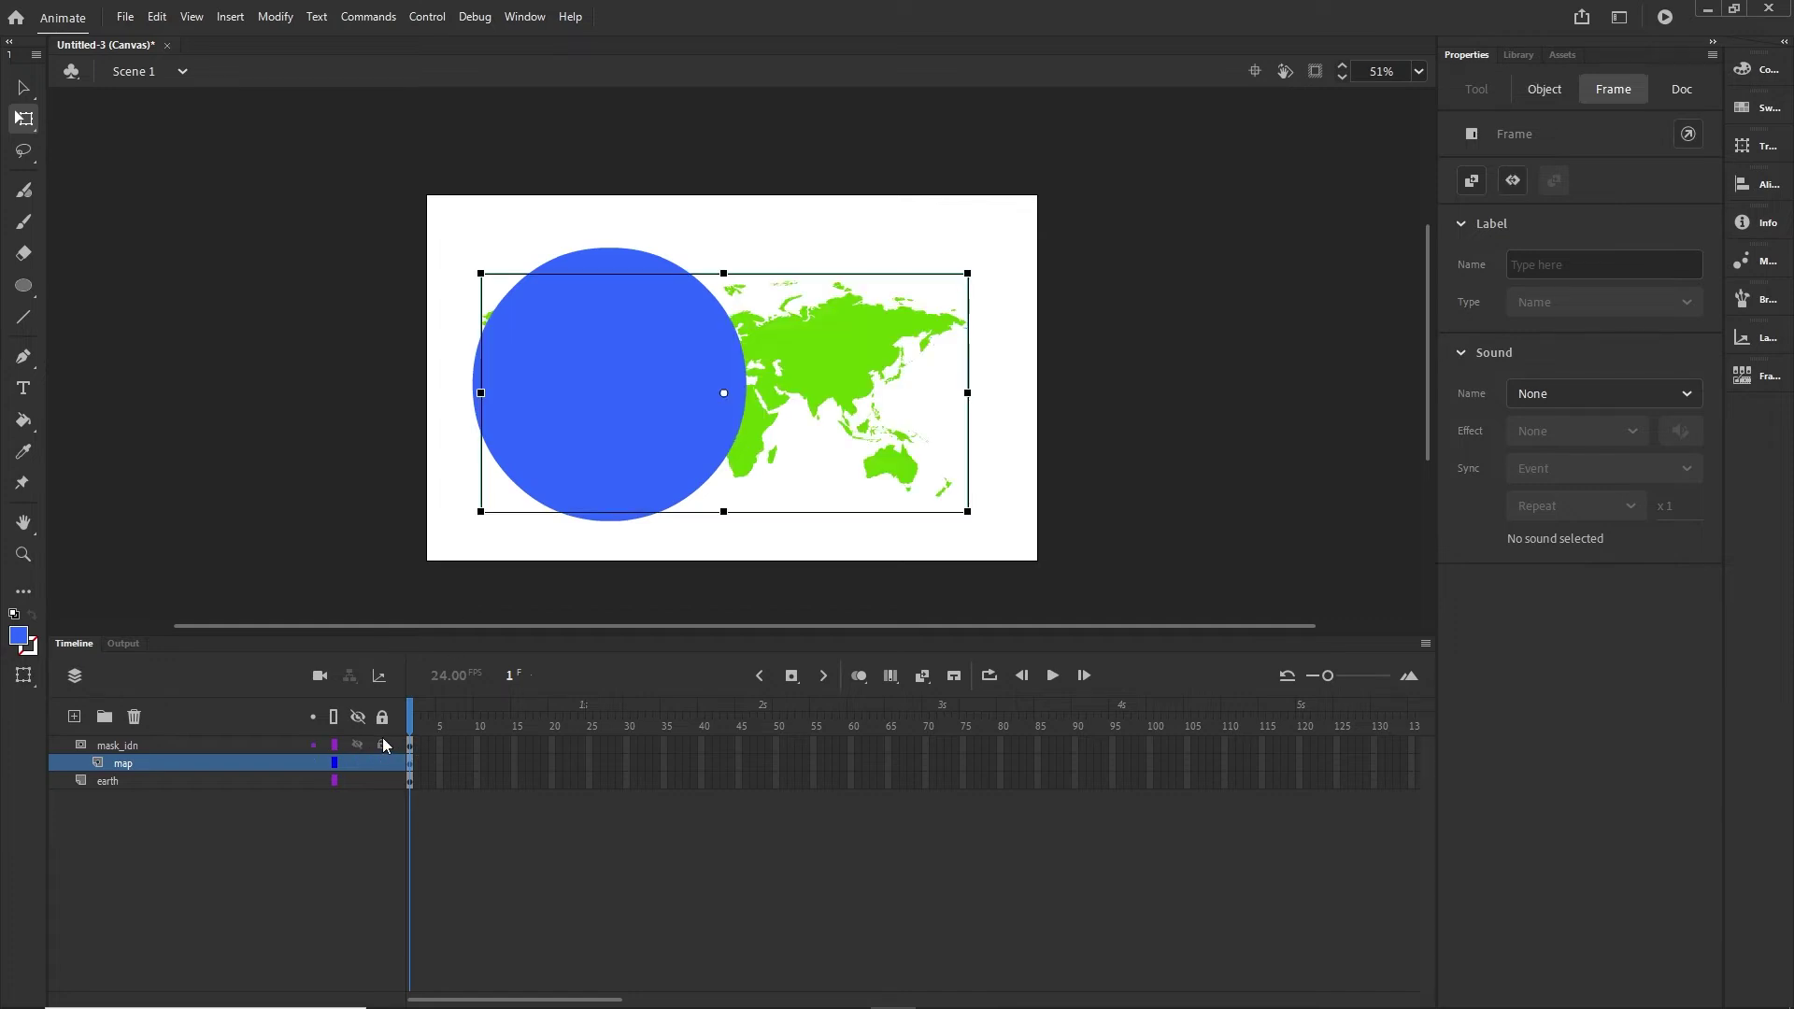
{"action": "left_click", "coordinate": [1194, 509]}
{"action": "left_click", "coordinate": [854, 359]}
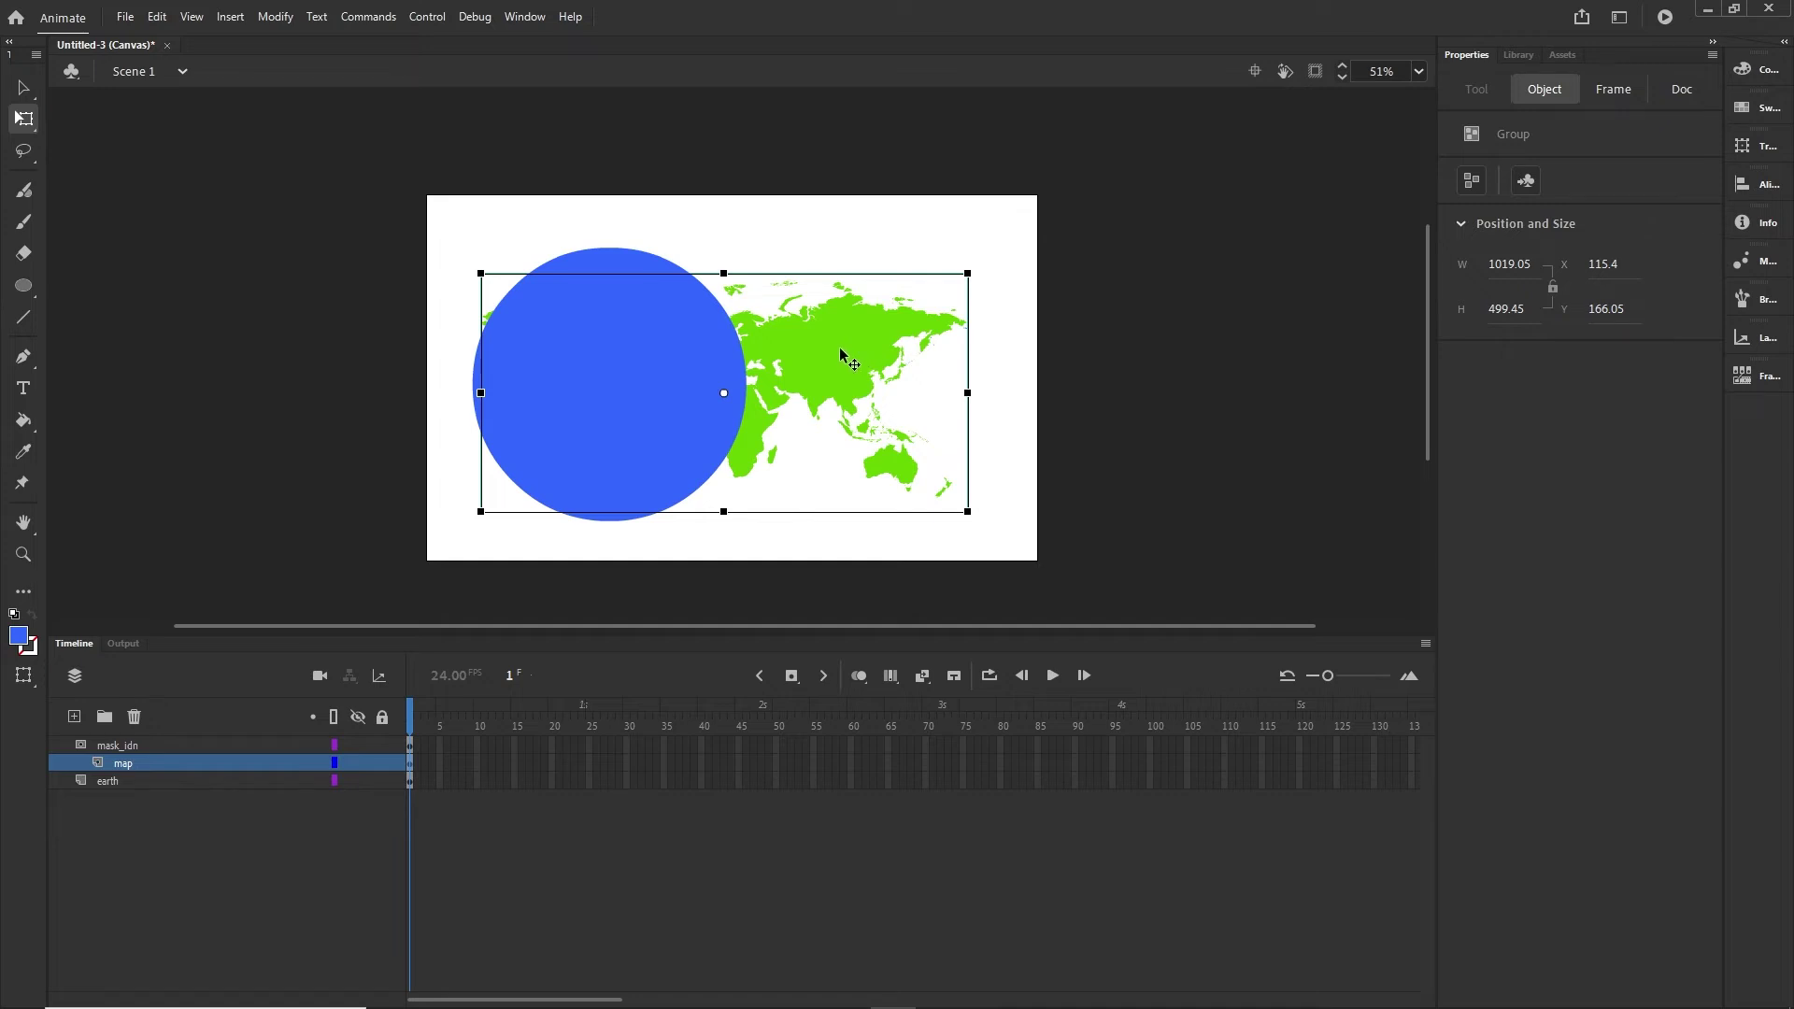
Step: Convert the world map into a Movie Clip symbol named 'map'
{"action": "left_click", "coordinate": [284, 24]}
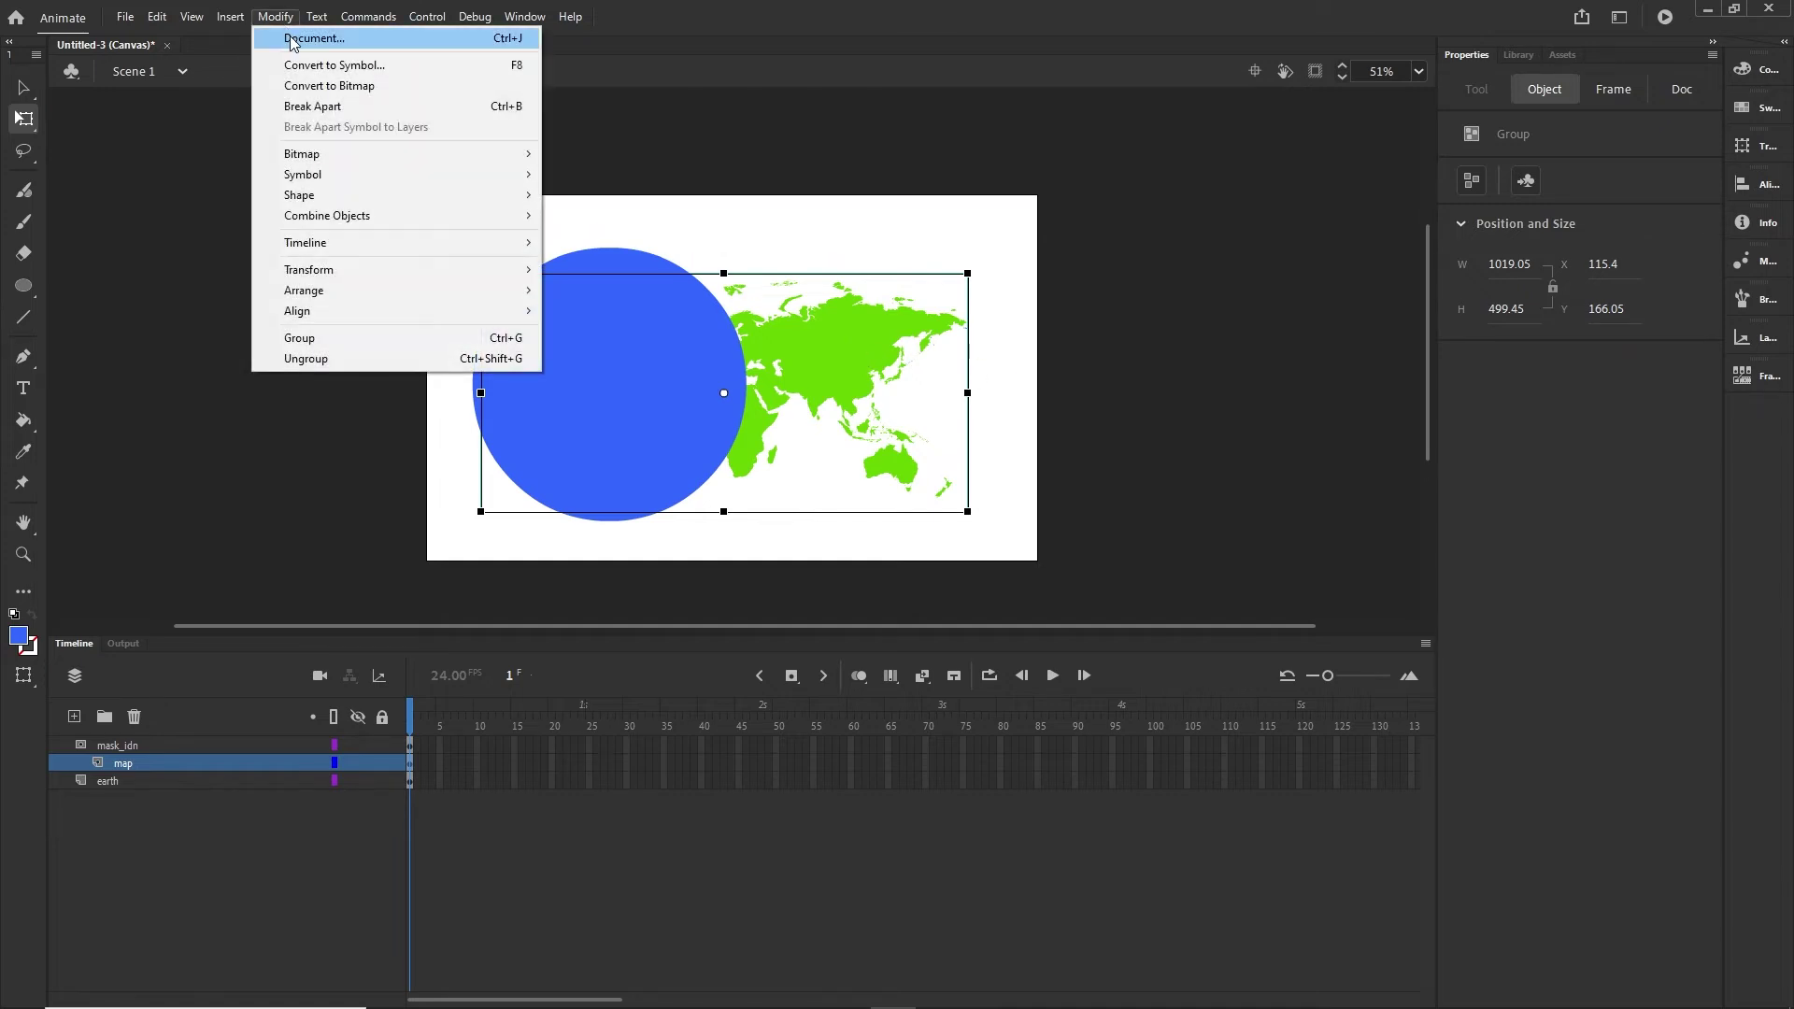
{"action": "left_click", "coordinate": [370, 67]}
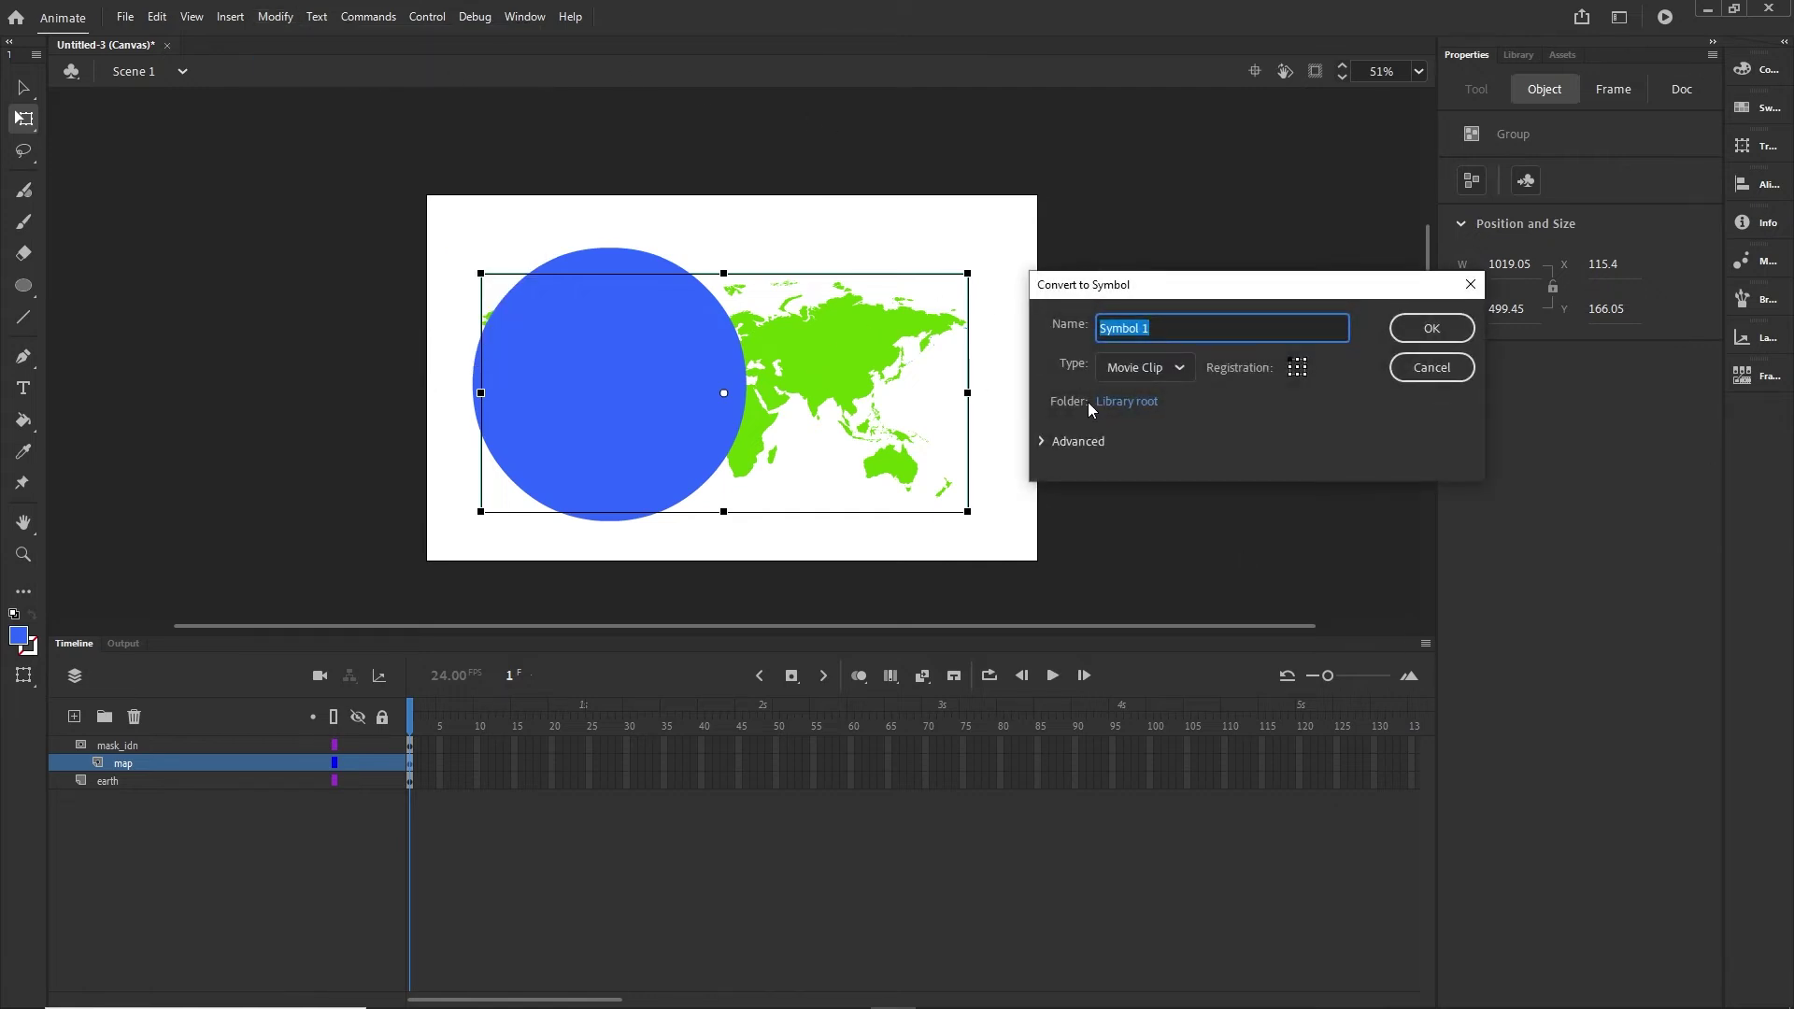
{"action": "type", "text": "map"}
{"action": "left_click", "coordinate": [1430, 328]}
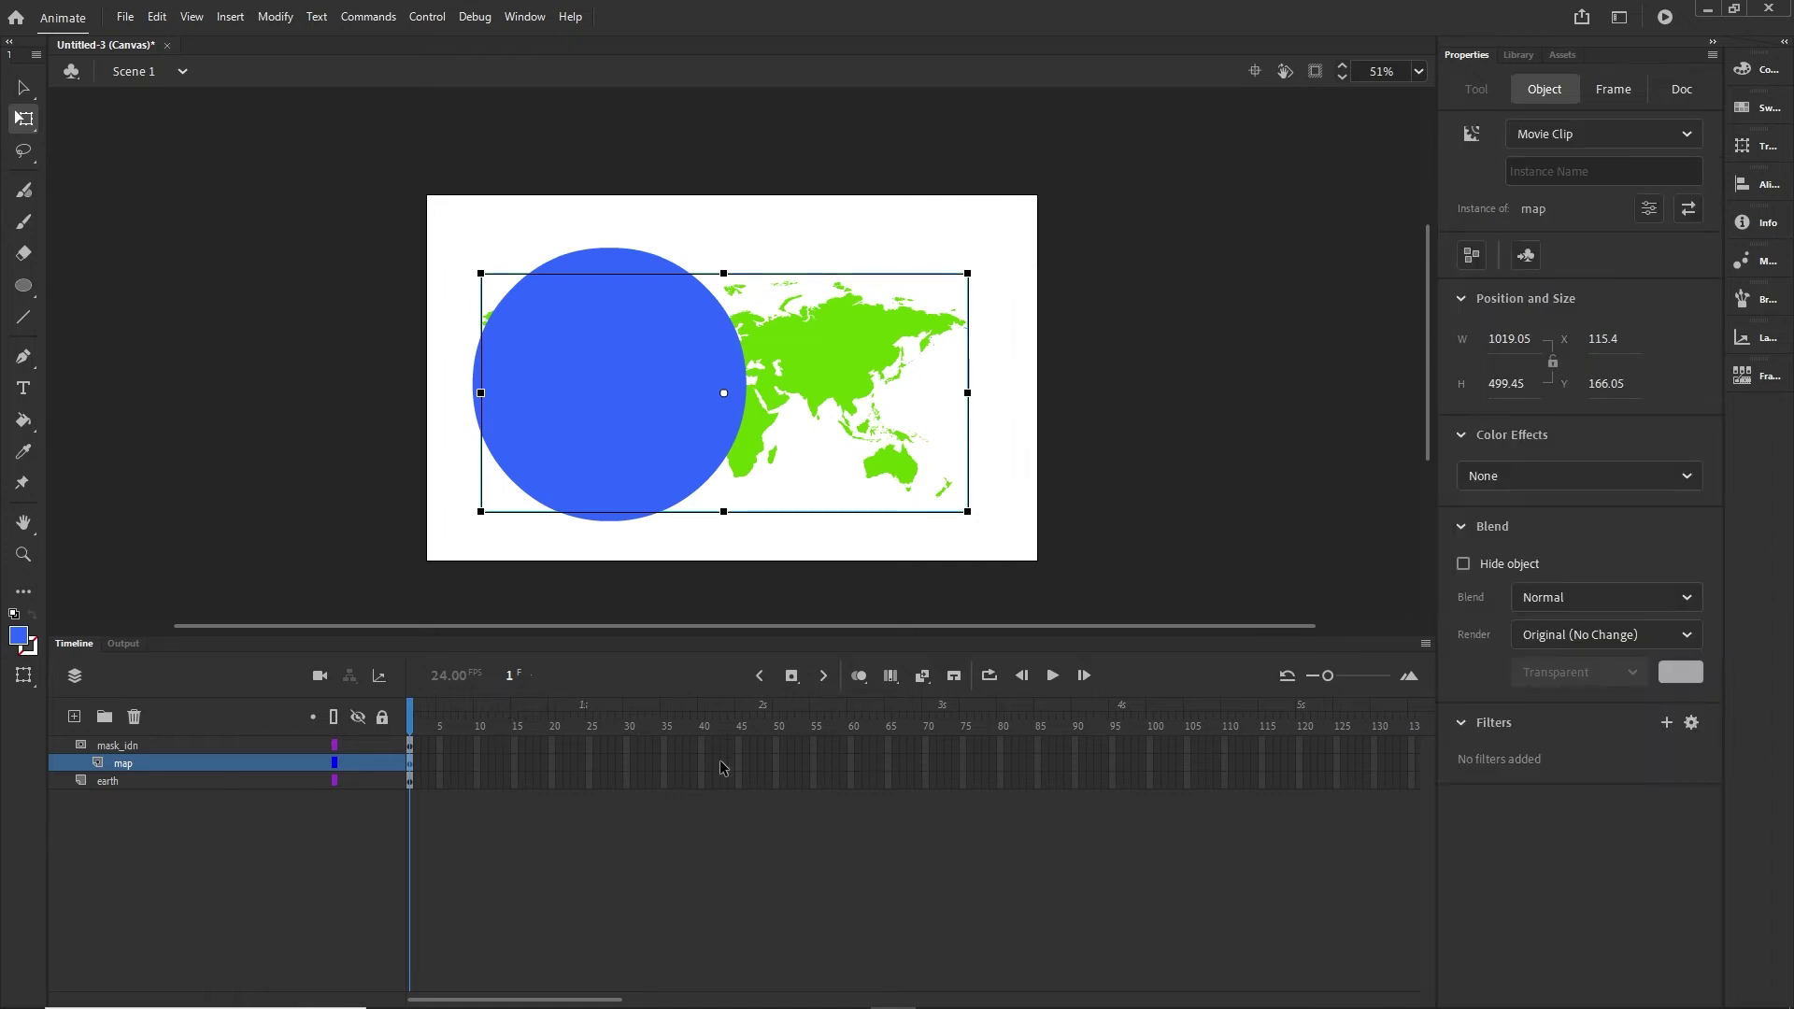
{"action": "left_click_drag", "start_coordinate": [598, 998], "coordinate": [652, 1006]}
Step: Insert frames up to frame 100 on all three layers, then return to frame 1
{"action": "left_click_drag", "start_coordinate": [931, 785], "coordinate": [929, 743]}
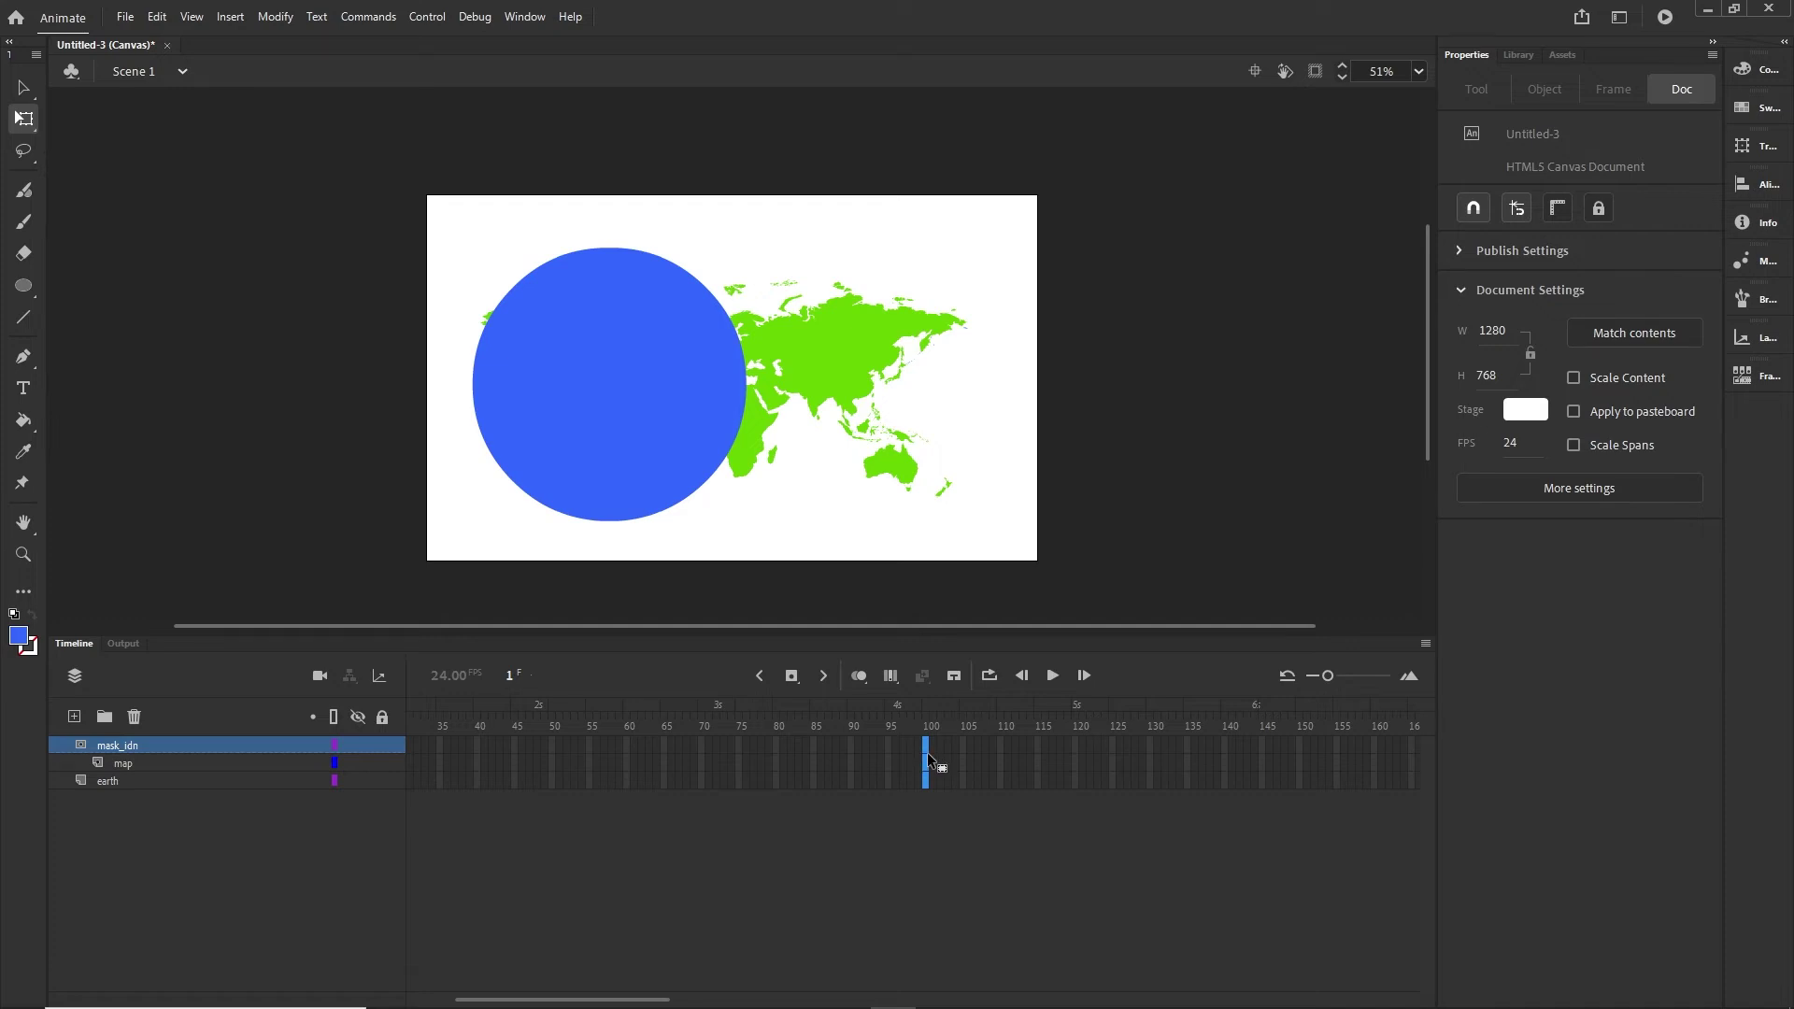
{"action": "right_click", "coordinate": [927, 753]}
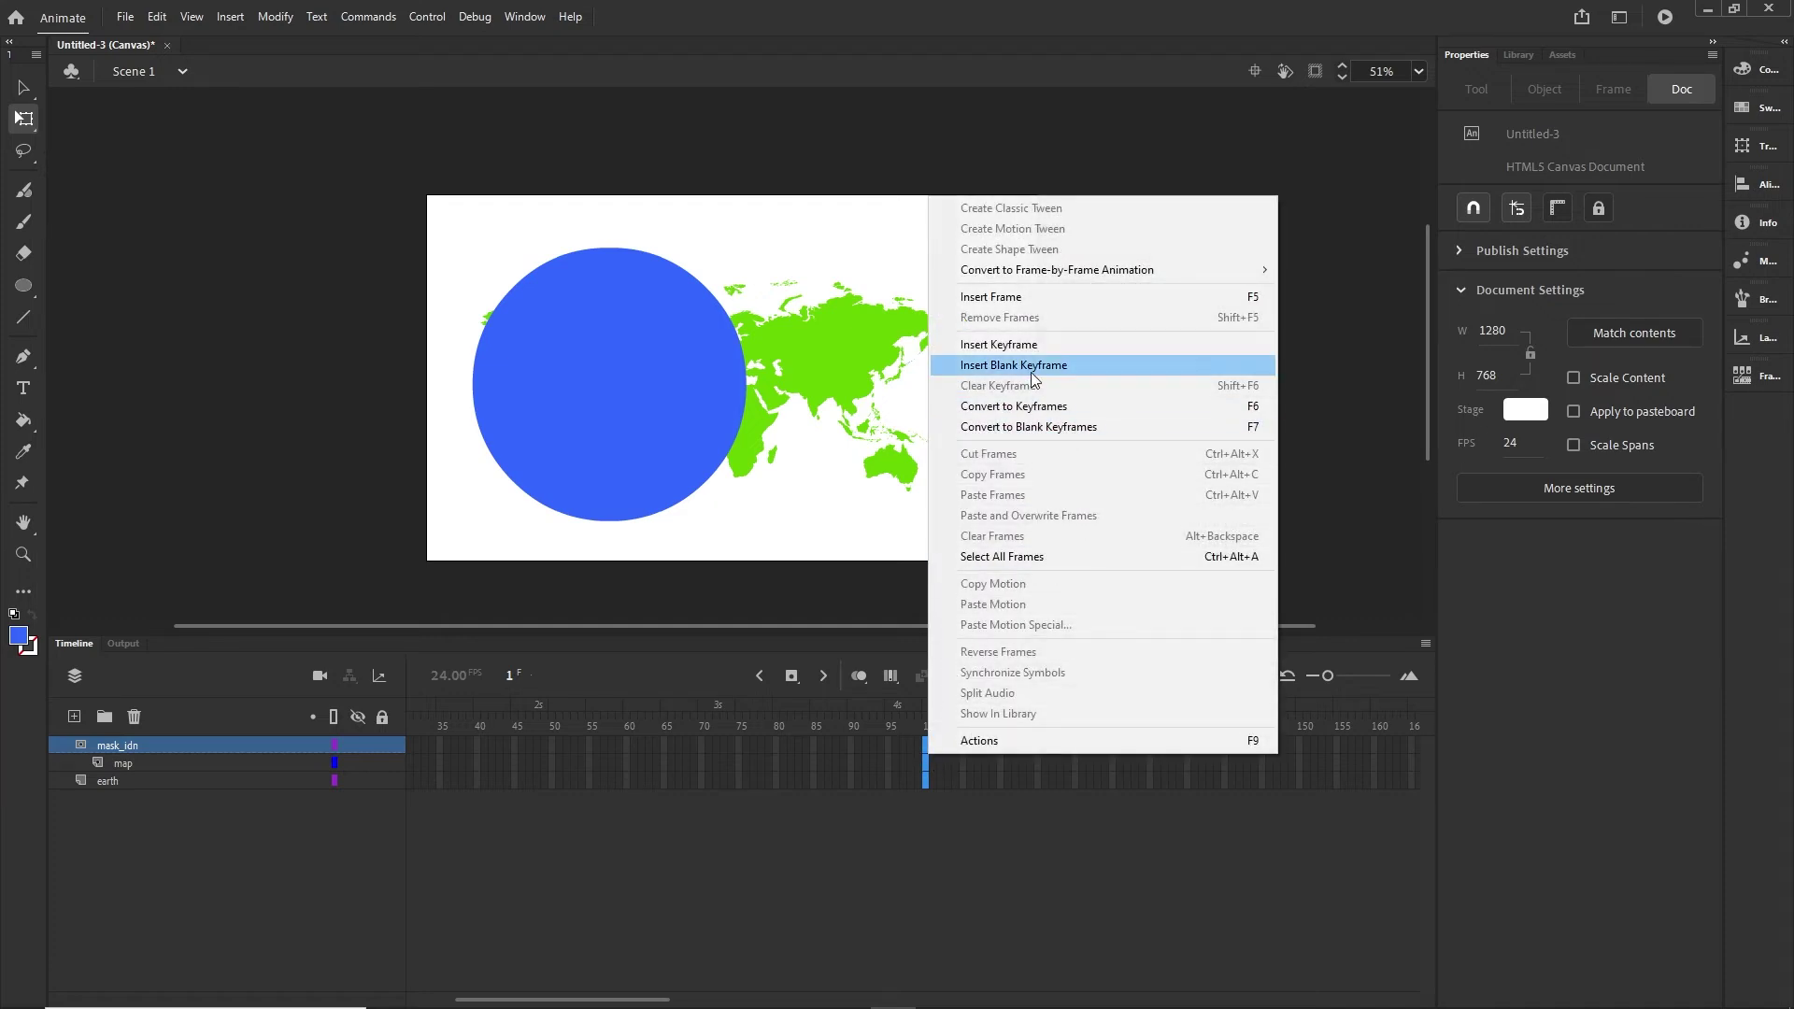
{"action": "left_click", "coordinate": [1011, 298]}
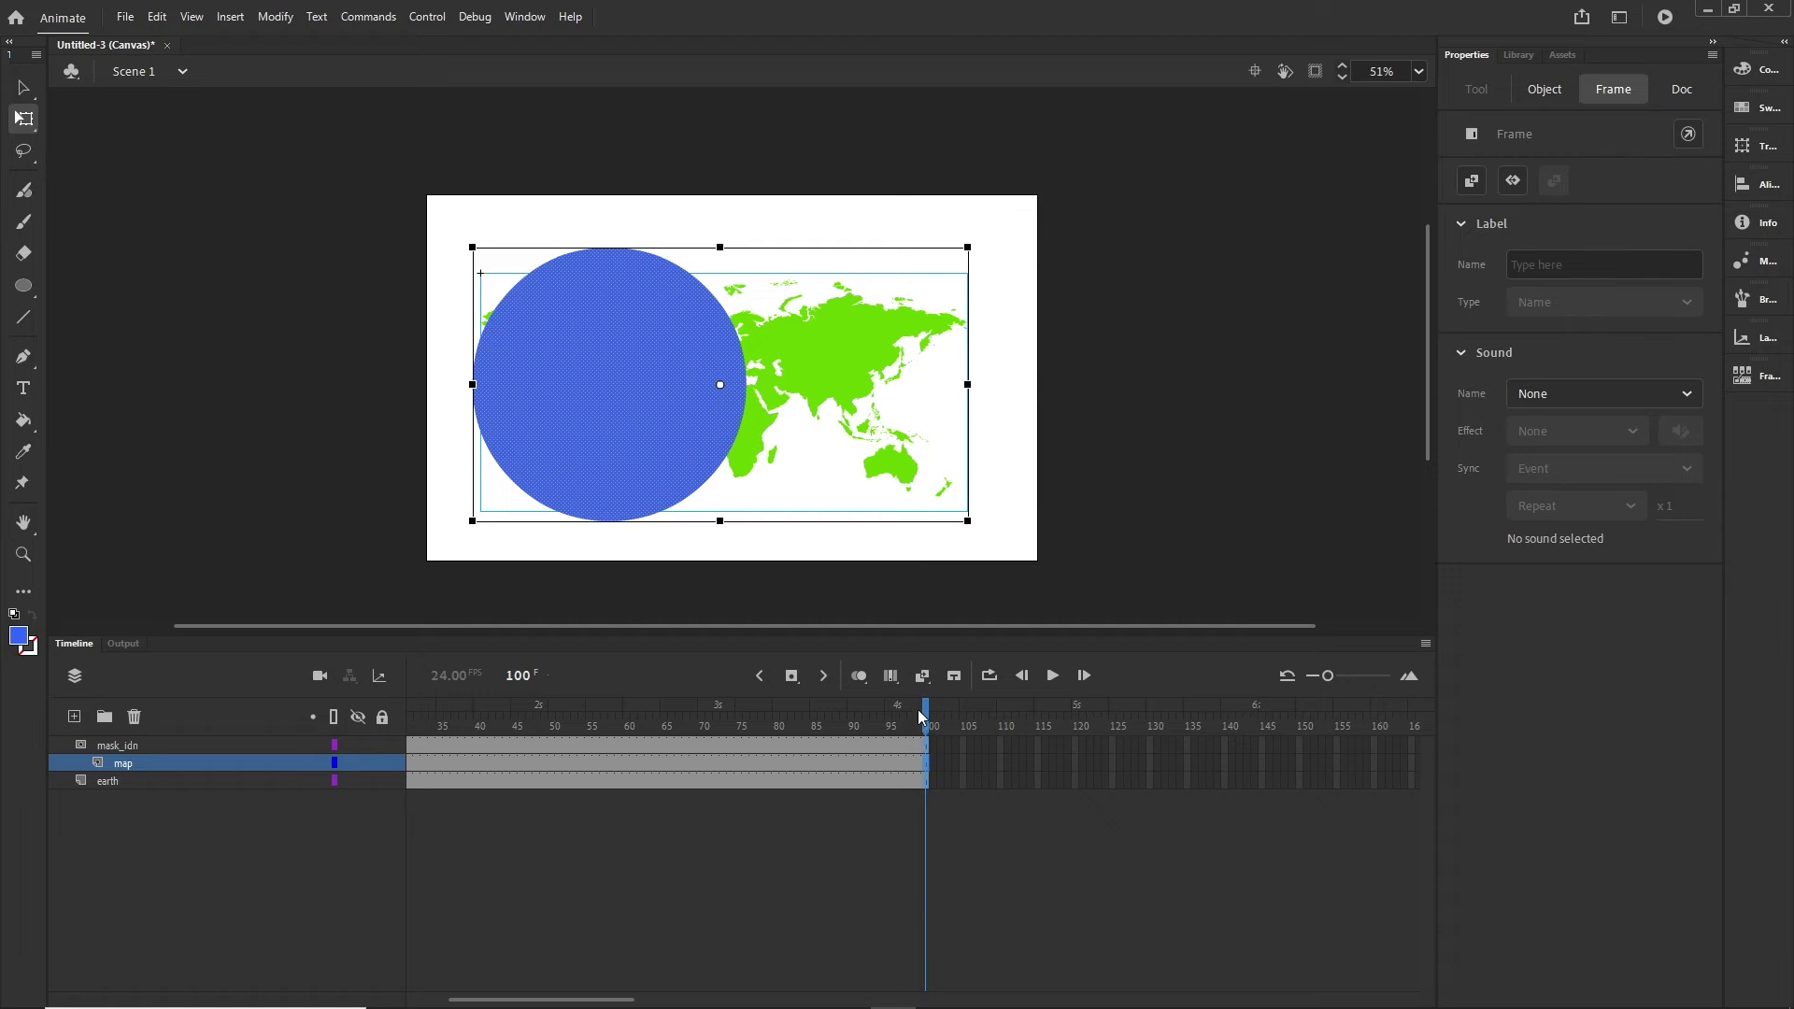
{"action": "left_click_drag", "start_coordinate": [924, 717], "coordinate": [288, 749]}
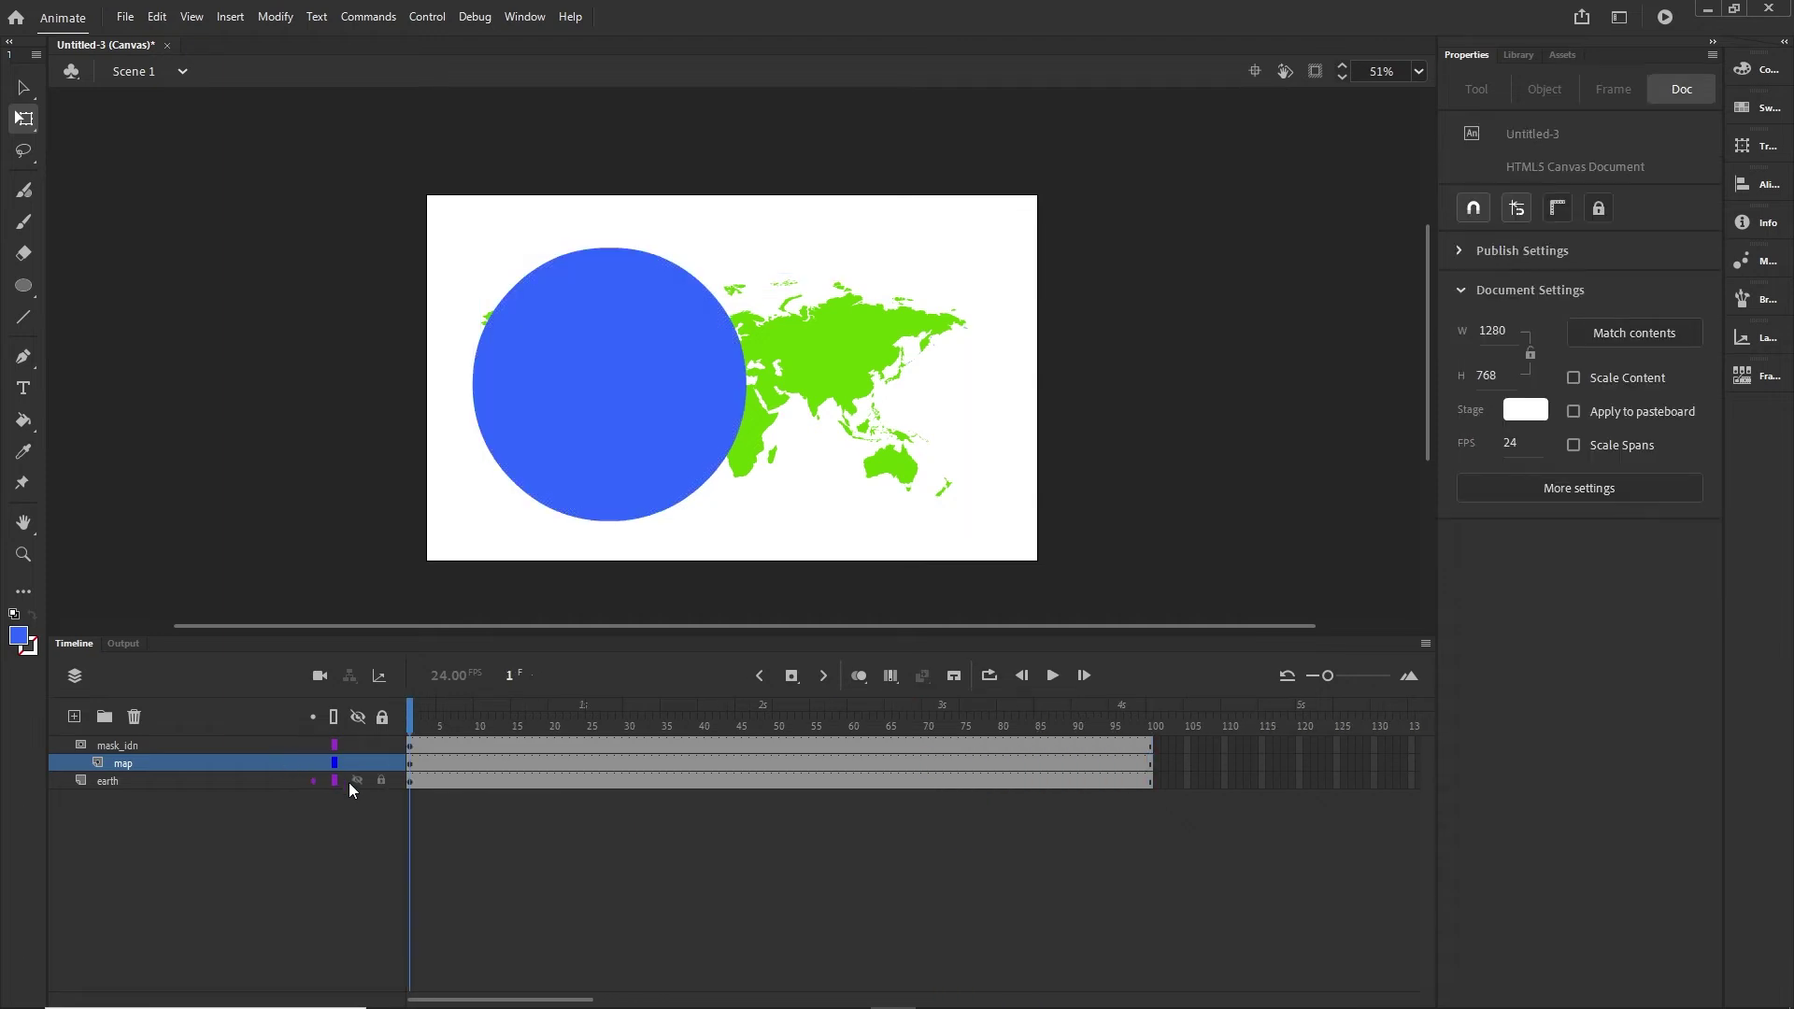
Step: At frame 100 on the map layer, shift the map far to the left
{"action": "left_click", "coordinate": [140, 765]}
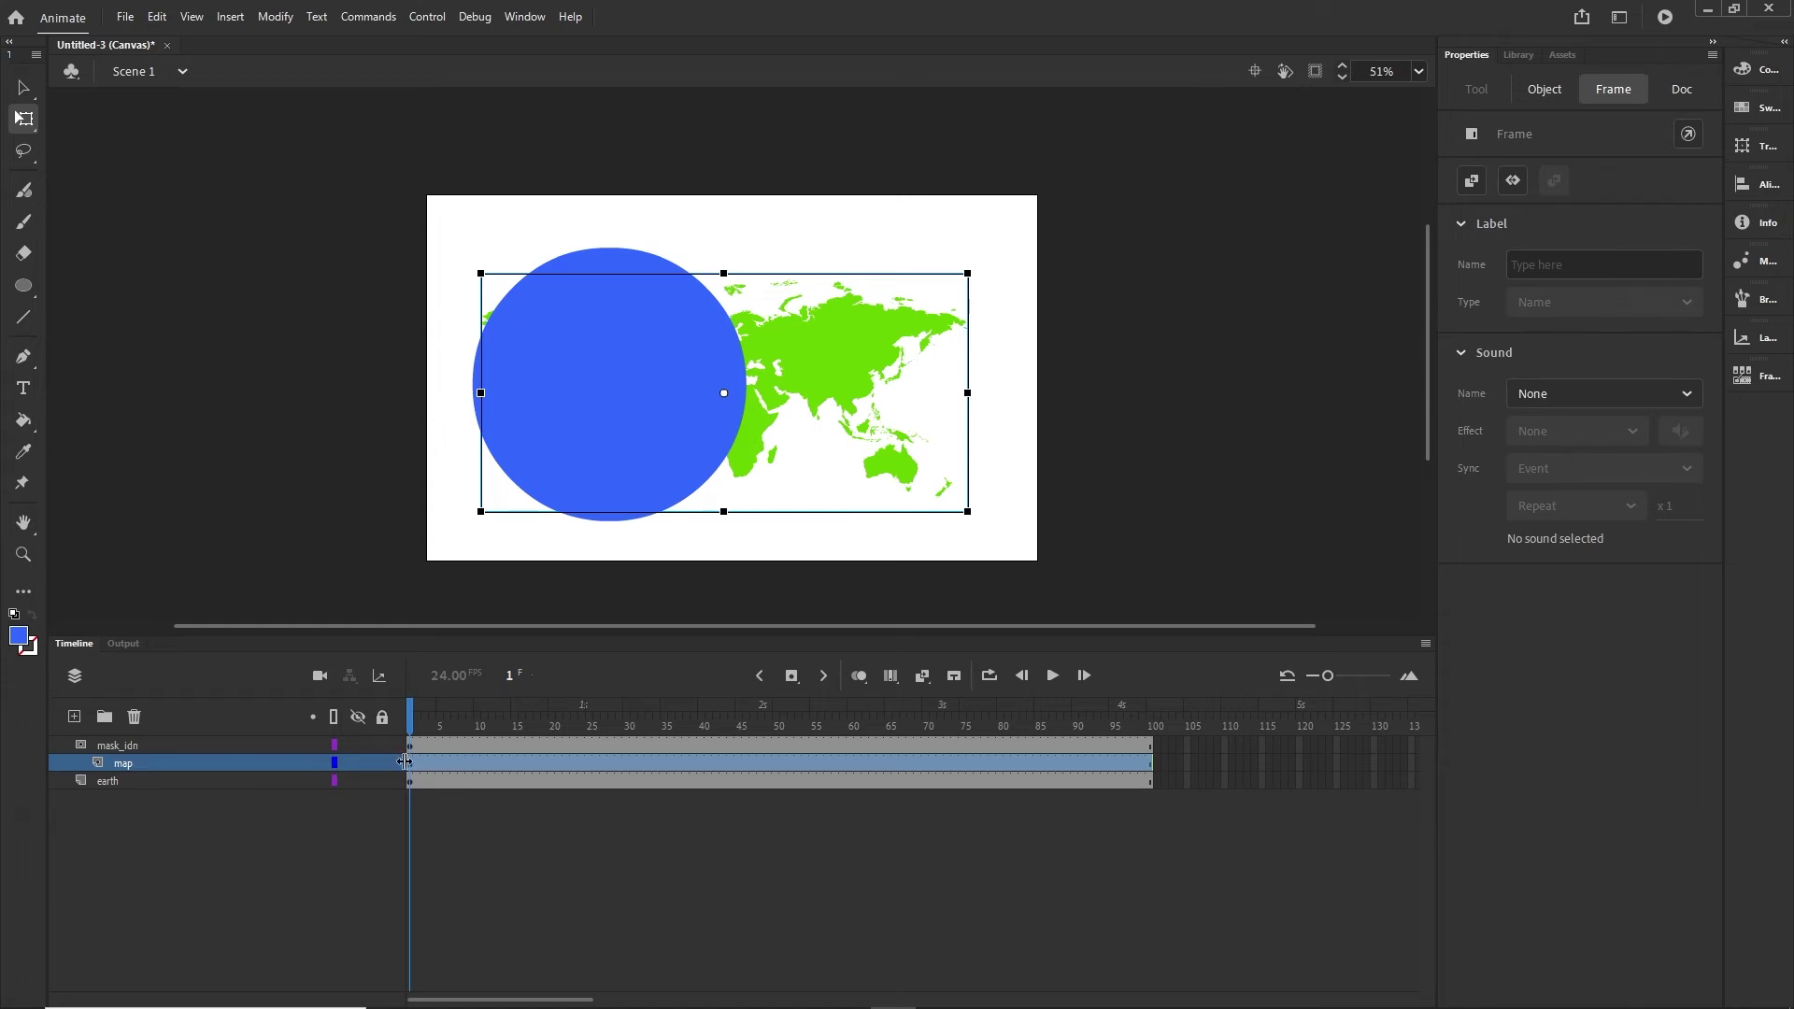
{"action": "left_click", "coordinate": [1147, 764]}
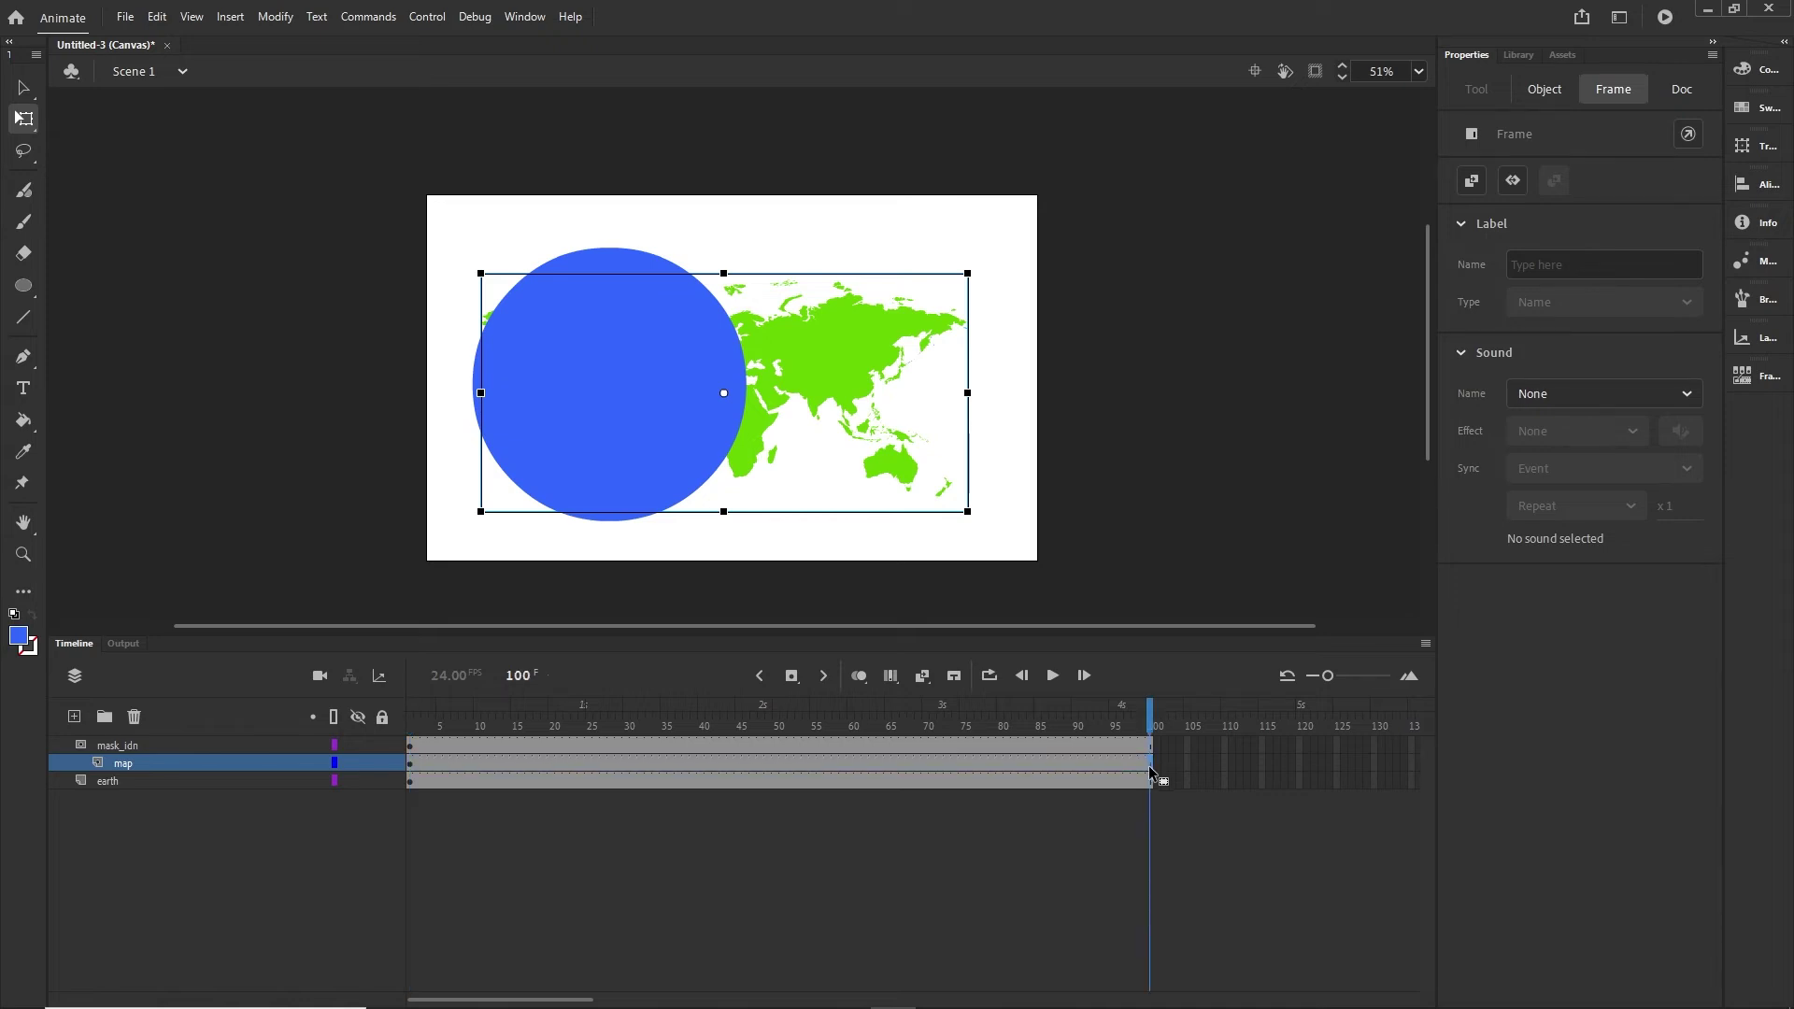
{"action": "key", "text": "shift+Left"}
{"action": "key", "text": "shift+Left"}
{"action": "key", "text": "shift+Left"}
{"action": "key", "text": "shift+Left"}
{"action": "key", "text": "shift+Left"}
{"action": "key", "text": "shift+Left"}
{"action": "key", "text": "shift+Left"}
{"action": "key", "text": "shift+Left"}
{"action": "key", "text": "shift+Left"}
{"action": "key", "text": "shift+Left"}
{"action": "key", "text": "shift+Left"}
{"action": "key", "text": "shift+Left"}
{"action": "key", "text": "shift+Left"}
{"action": "key", "text": "shift+Left"}
{"action": "key", "text": "shift+Left"}
{"action": "key", "text": "shift+Left"}
{"action": "key", "text": "shift+Left"}
{"action": "key", "text": "shift+Left"}
{"action": "key", "text": "shift+Left"}
{"action": "key", "text": "shift+Left"}
{"action": "key", "text": "shift+Left"}
{"action": "key", "text": "shift+Left"}
{"action": "key", "text": "shift+Left"}
{"action": "key", "text": "shift+Left"}
{"action": "key", "text": "shift+Left"}
{"action": "key", "text": "shift+Left"}
{"action": "key", "text": "shift+Left"}
{"action": "key", "text": "shift+Left"}
{"action": "key", "text": "shift+Left"}
{"action": "key", "text": "shift+Left"}
{"action": "key", "text": "shift+Left"}
{"action": "key", "text": "shift+Left"}
{"action": "key", "text": "shift+Left"}
{"action": "key", "text": "shift+Left"}
{"action": "key", "text": "shift+Left"}
{"action": "key", "text": "shift+Left"}
{"action": "key", "text": "shift+Left"}
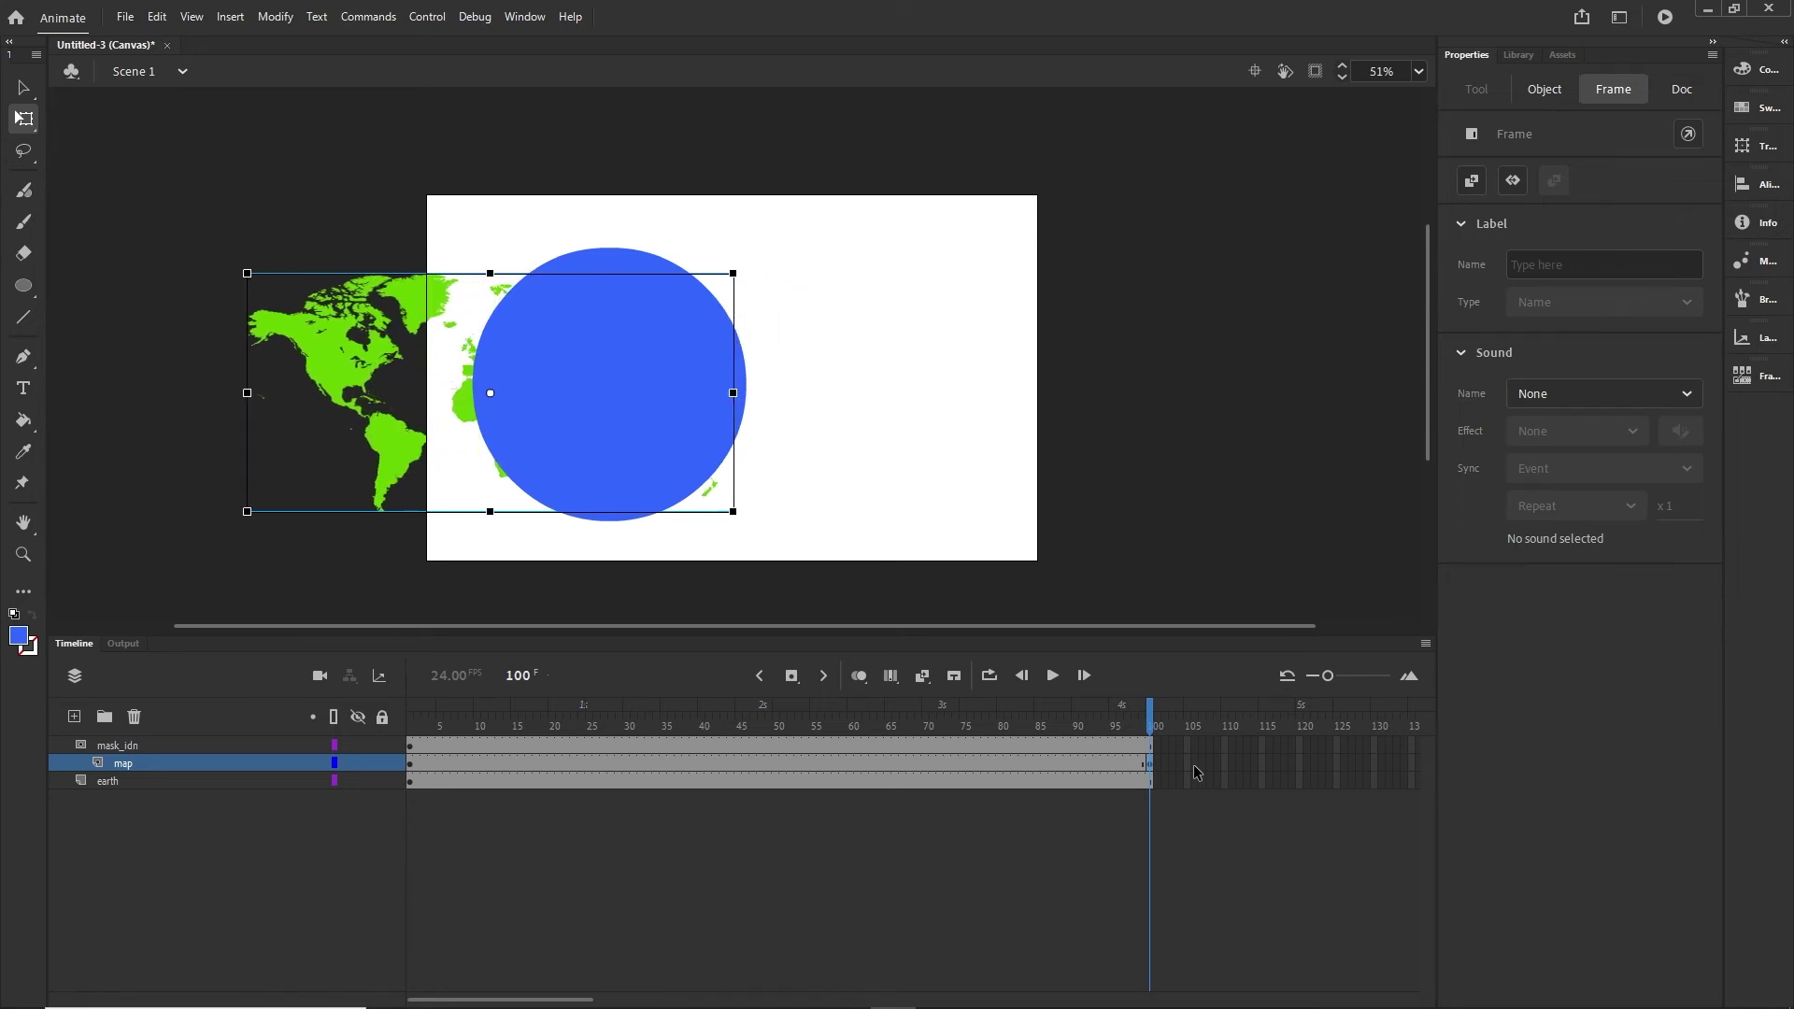
{"action": "key", "text": "shift+Left"}
{"action": "key", "text": "shift+Left"}
{"action": "key", "text": "shift+Left"}
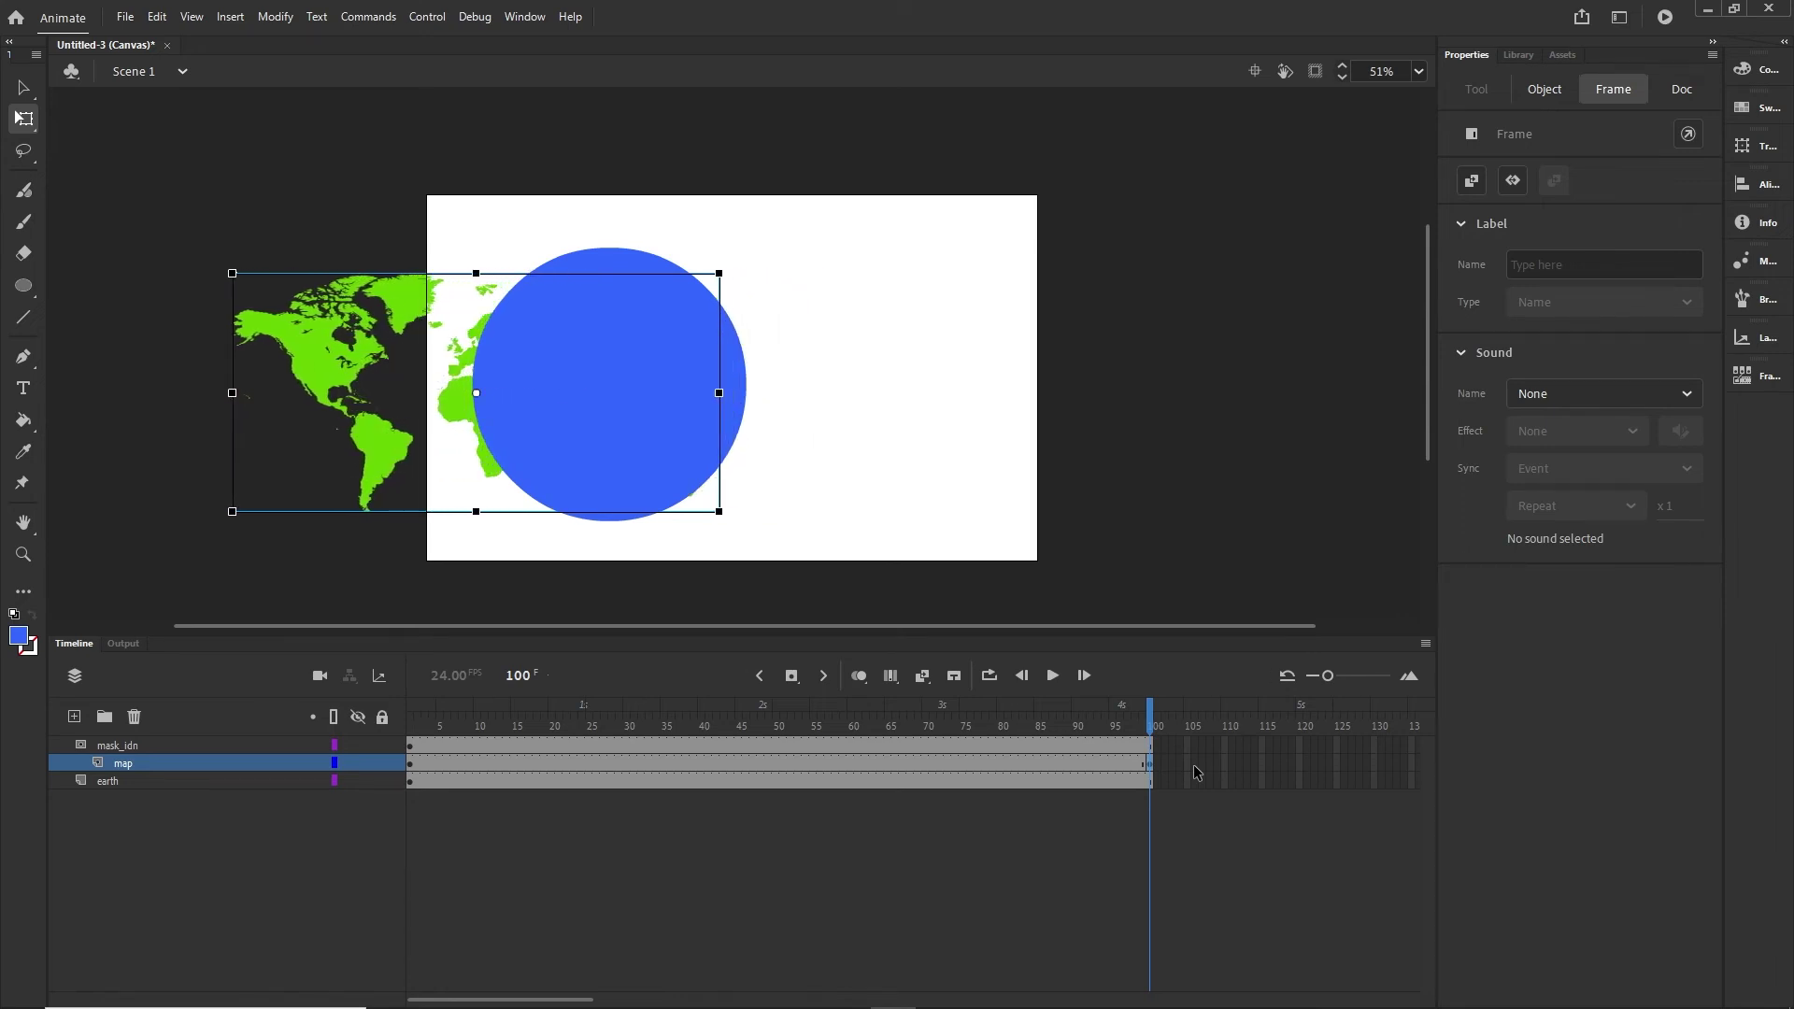
Step: Add a classic tween on the map layer, lock the mask, and preview the slide back to frame 1
{"action": "left_click", "coordinate": [686, 766]}
{"action": "right_click", "coordinate": [686, 765]}
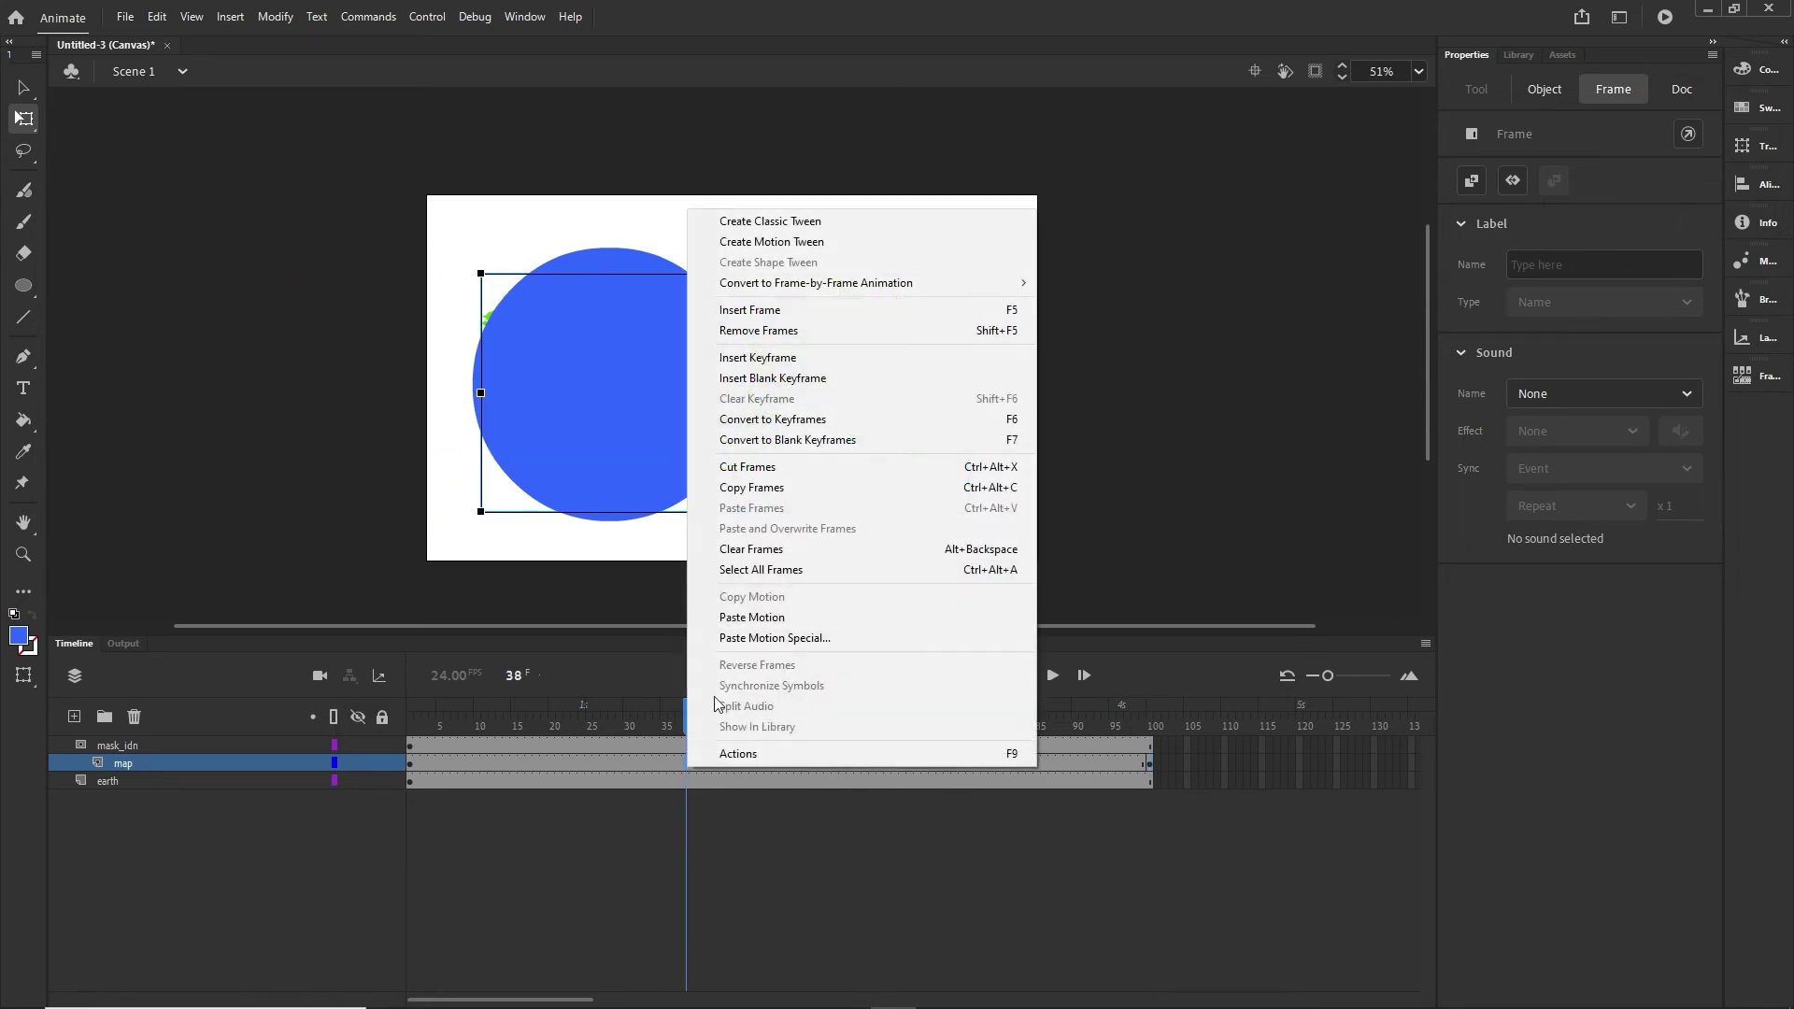
{"action": "left_click", "coordinate": [768, 222]}
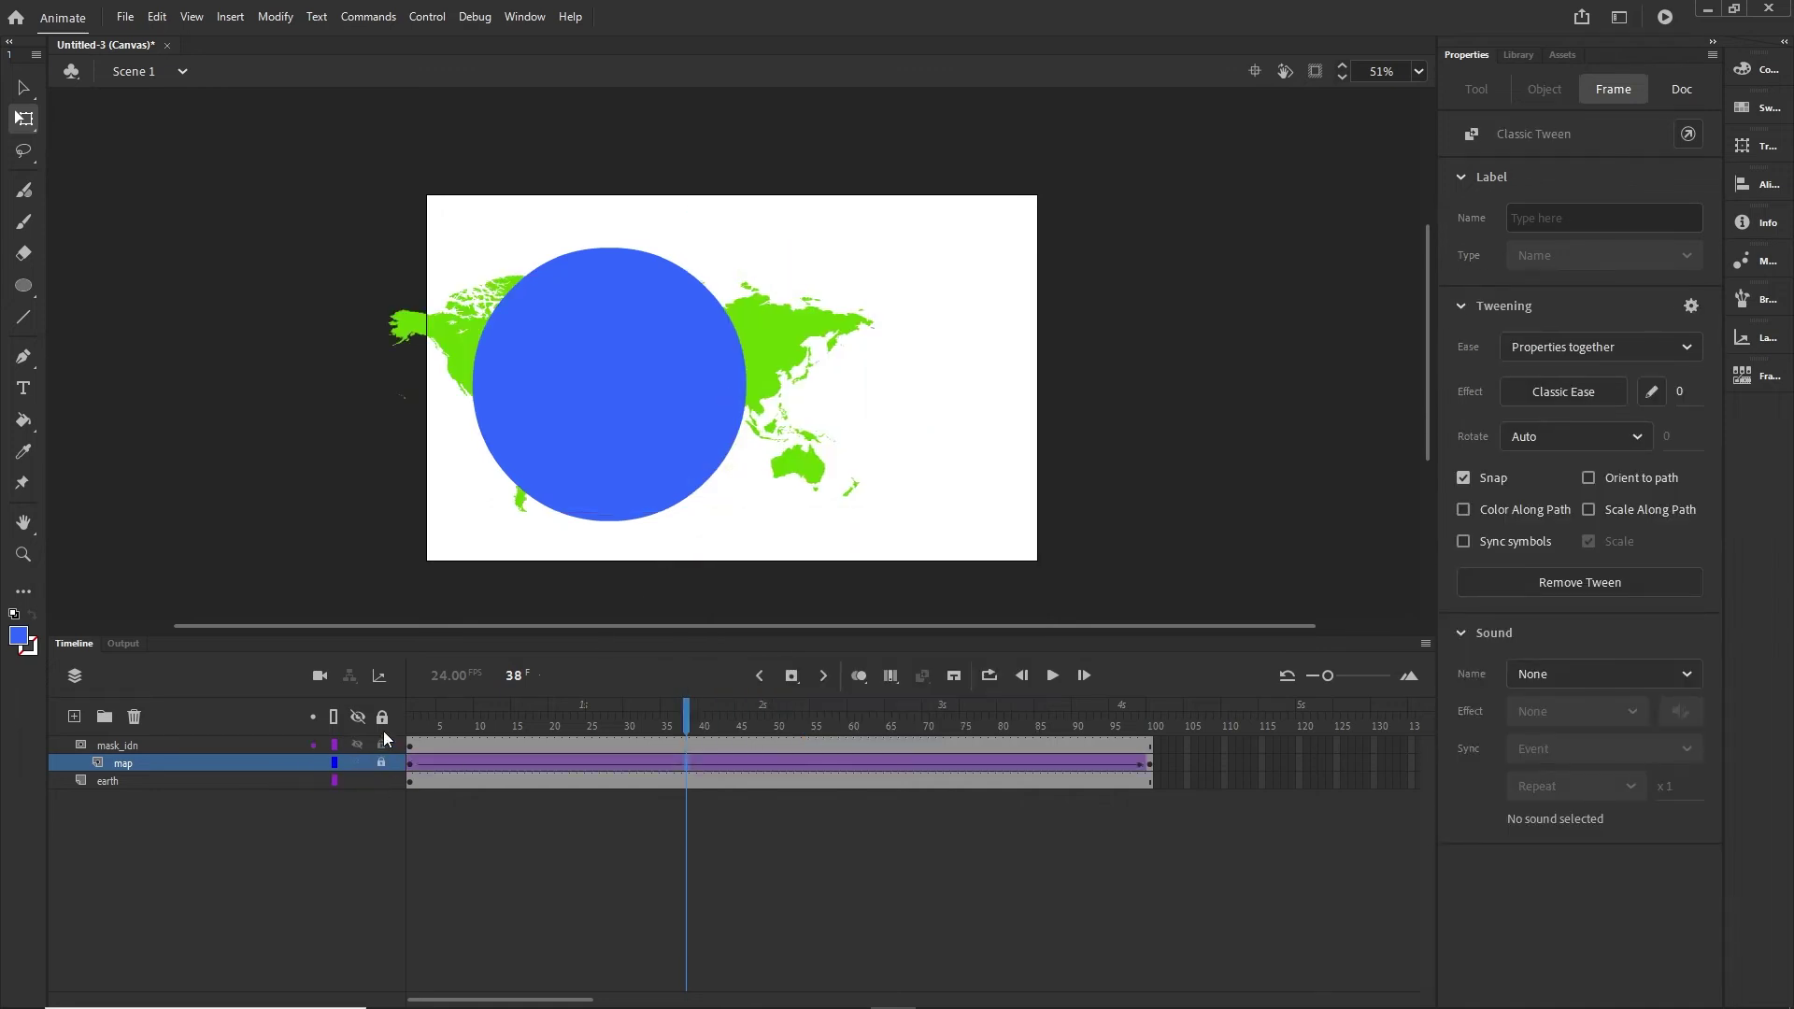
{"action": "left_click", "coordinate": [381, 745]}
{"action": "left_click_drag", "start_coordinate": [669, 701], "coordinate": [1179, 737]}
{"action": "key", "text": "shift+comma"}
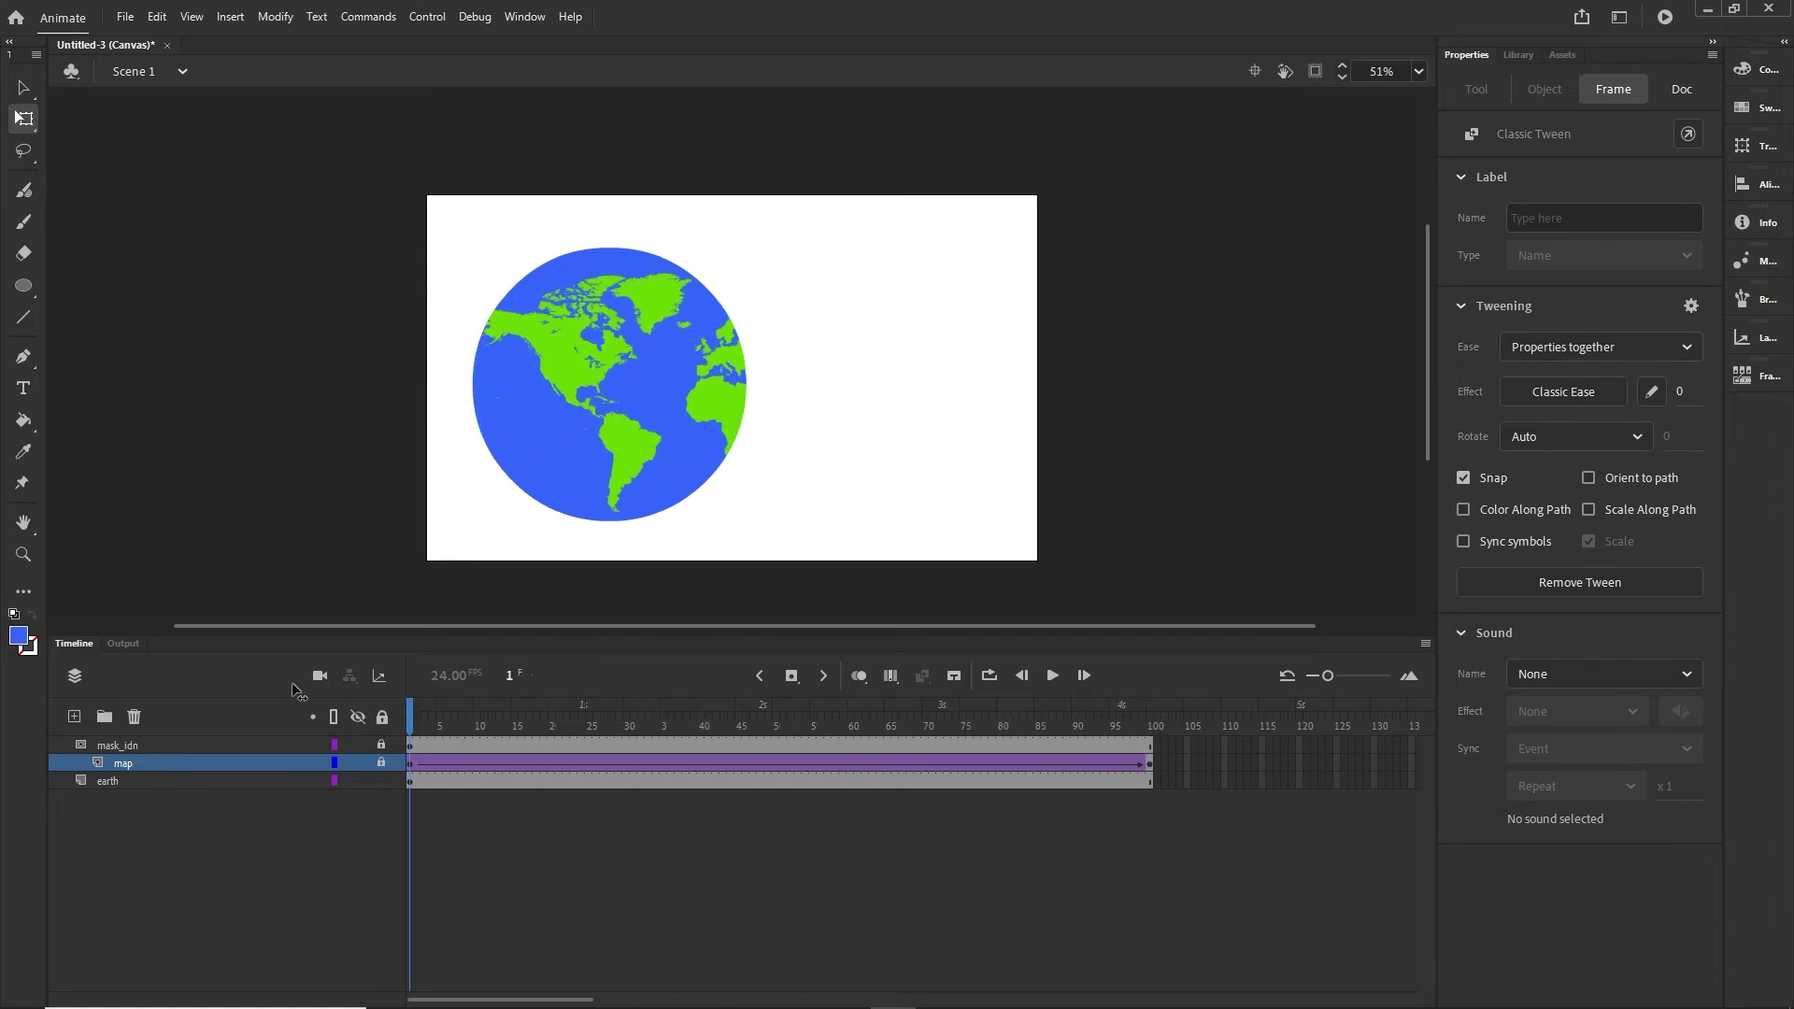
{"action": "left_click", "coordinate": [1075, 802]}
Step: Publish with Ctrl+Enter, watch the globe spin in Chrome, then return to Animate
{"action": "key", "text": "ctrl+Return"}
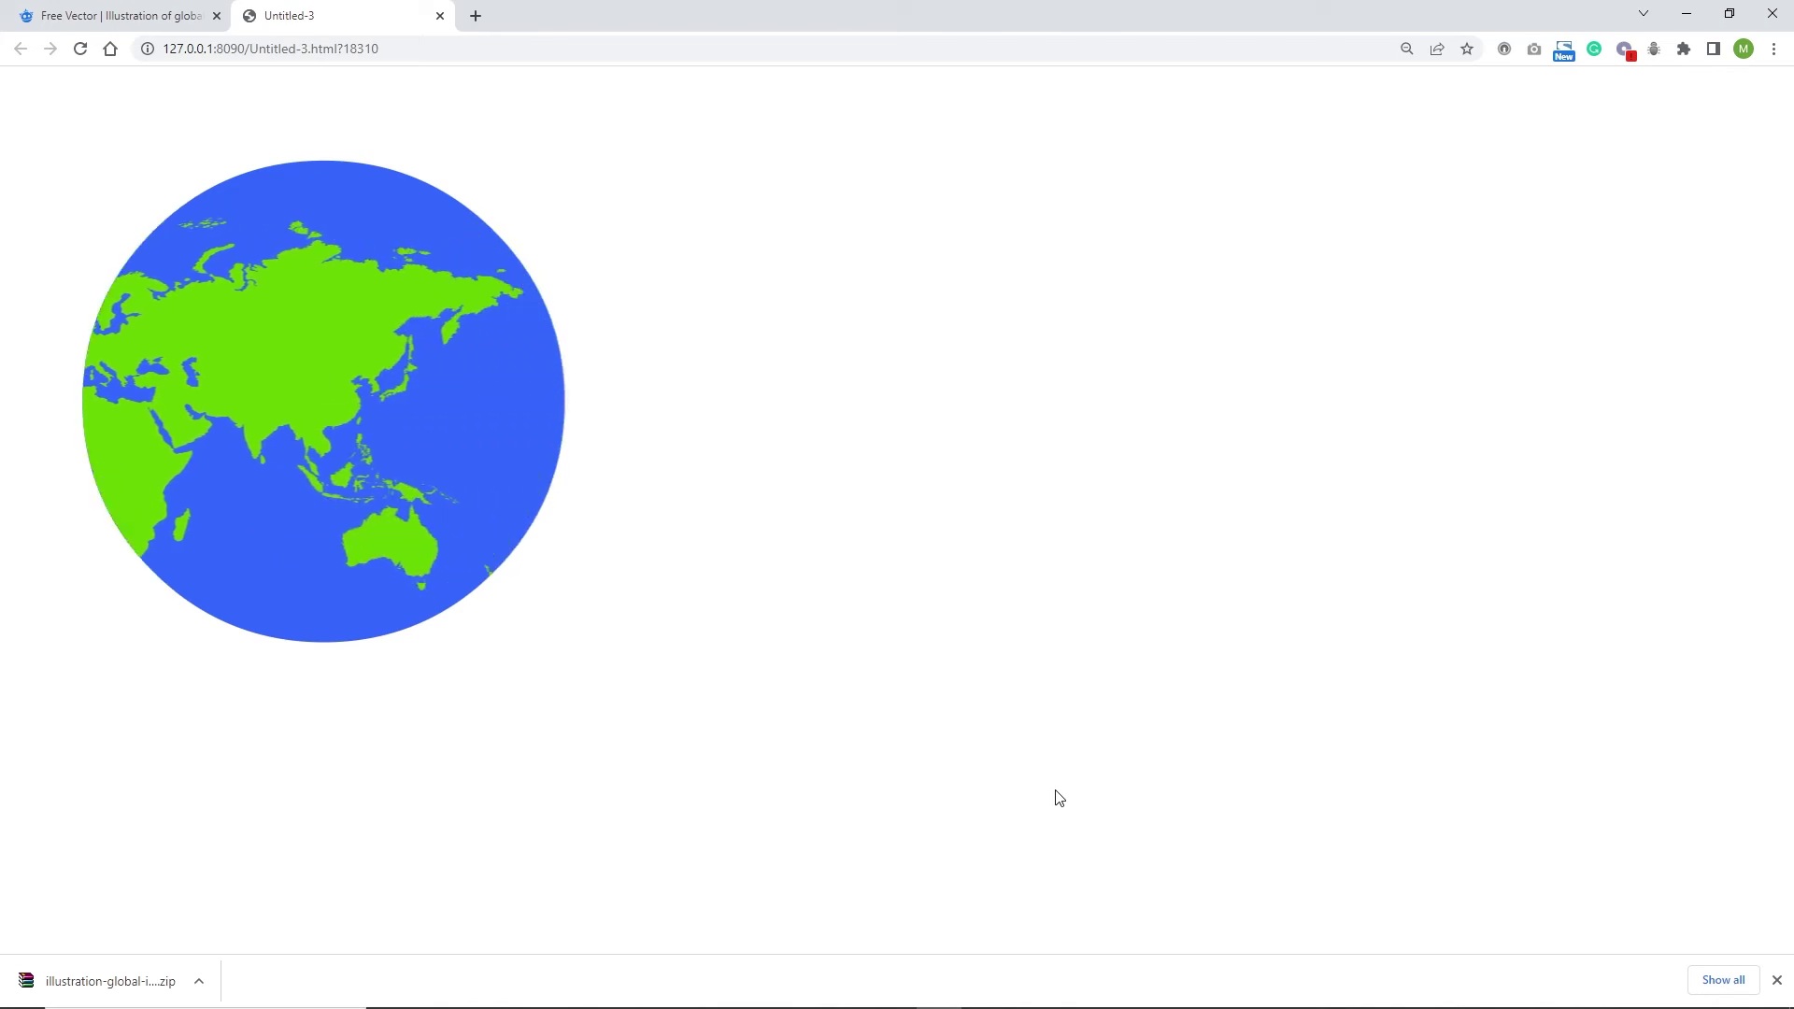
{"action": "mouse_move", "coordinate": [1009, 1006]}
{"action": "mouse_move", "coordinate": [893, 990]}
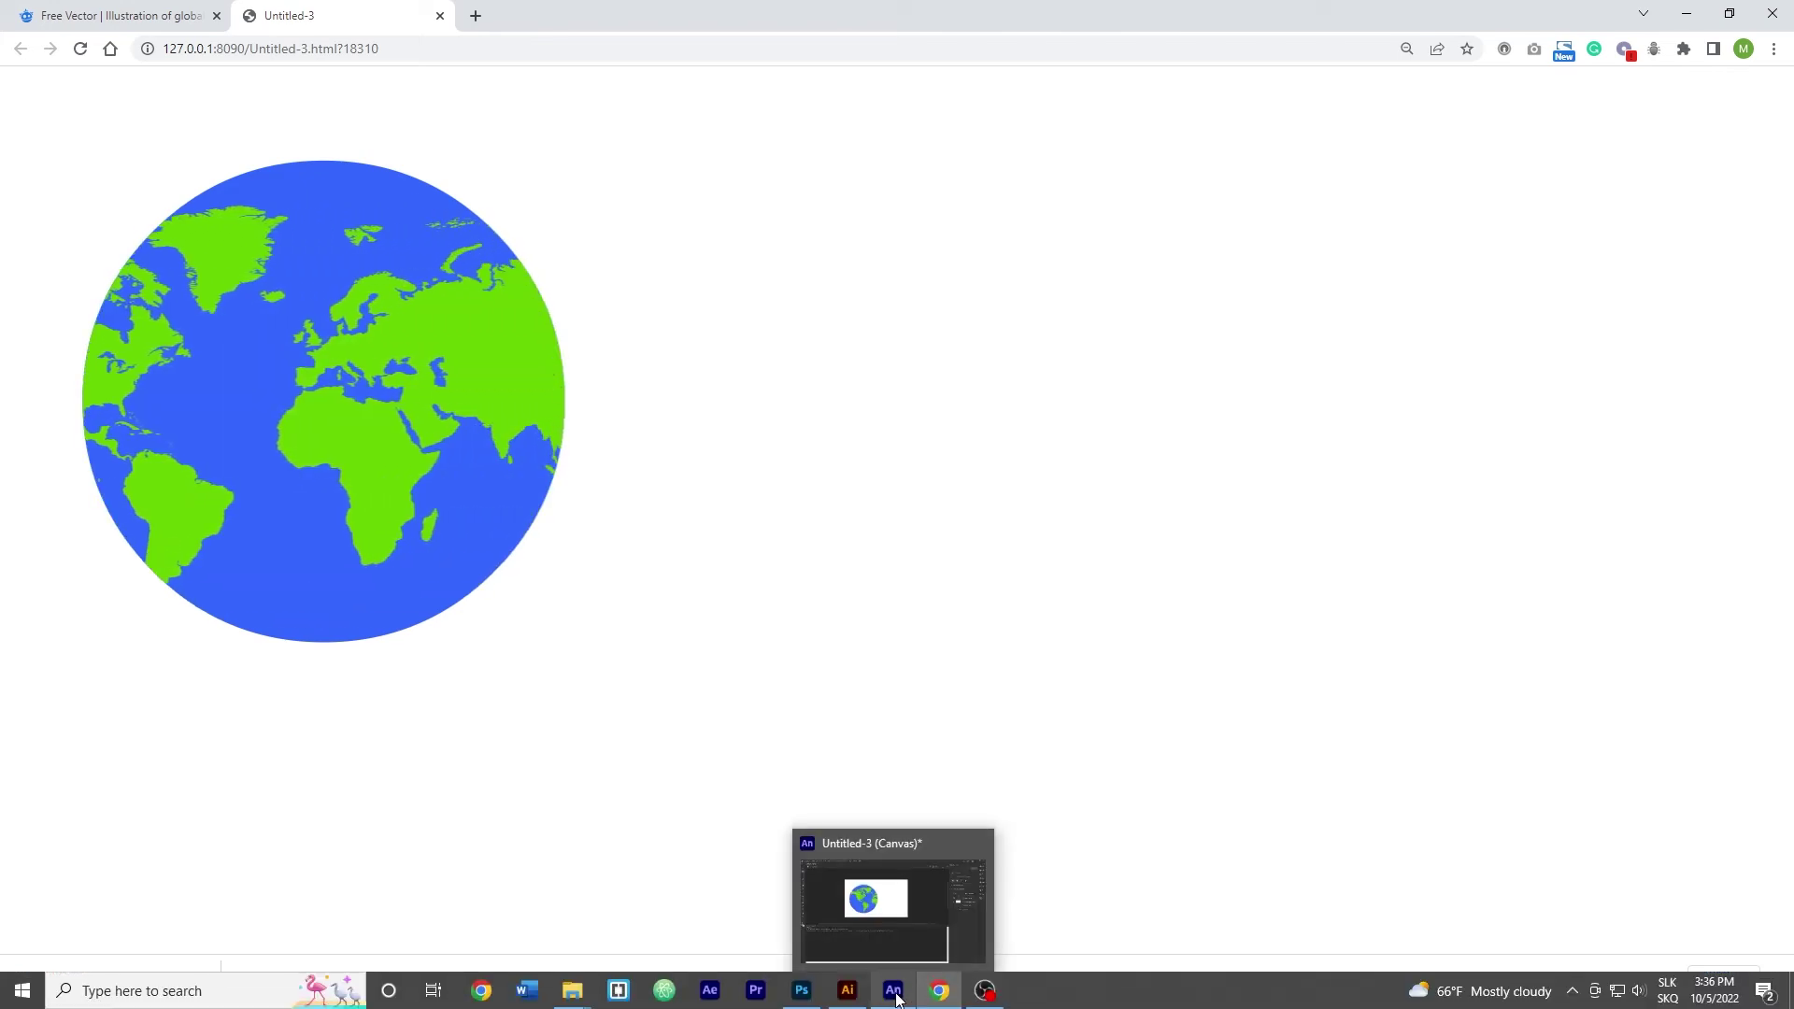
{"action": "left_click", "coordinate": [818, 939]}
Step: Restore the timeline, unlock the map and mask layers, and enter the map symbol
{"action": "left_click", "coordinate": [72, 643]}
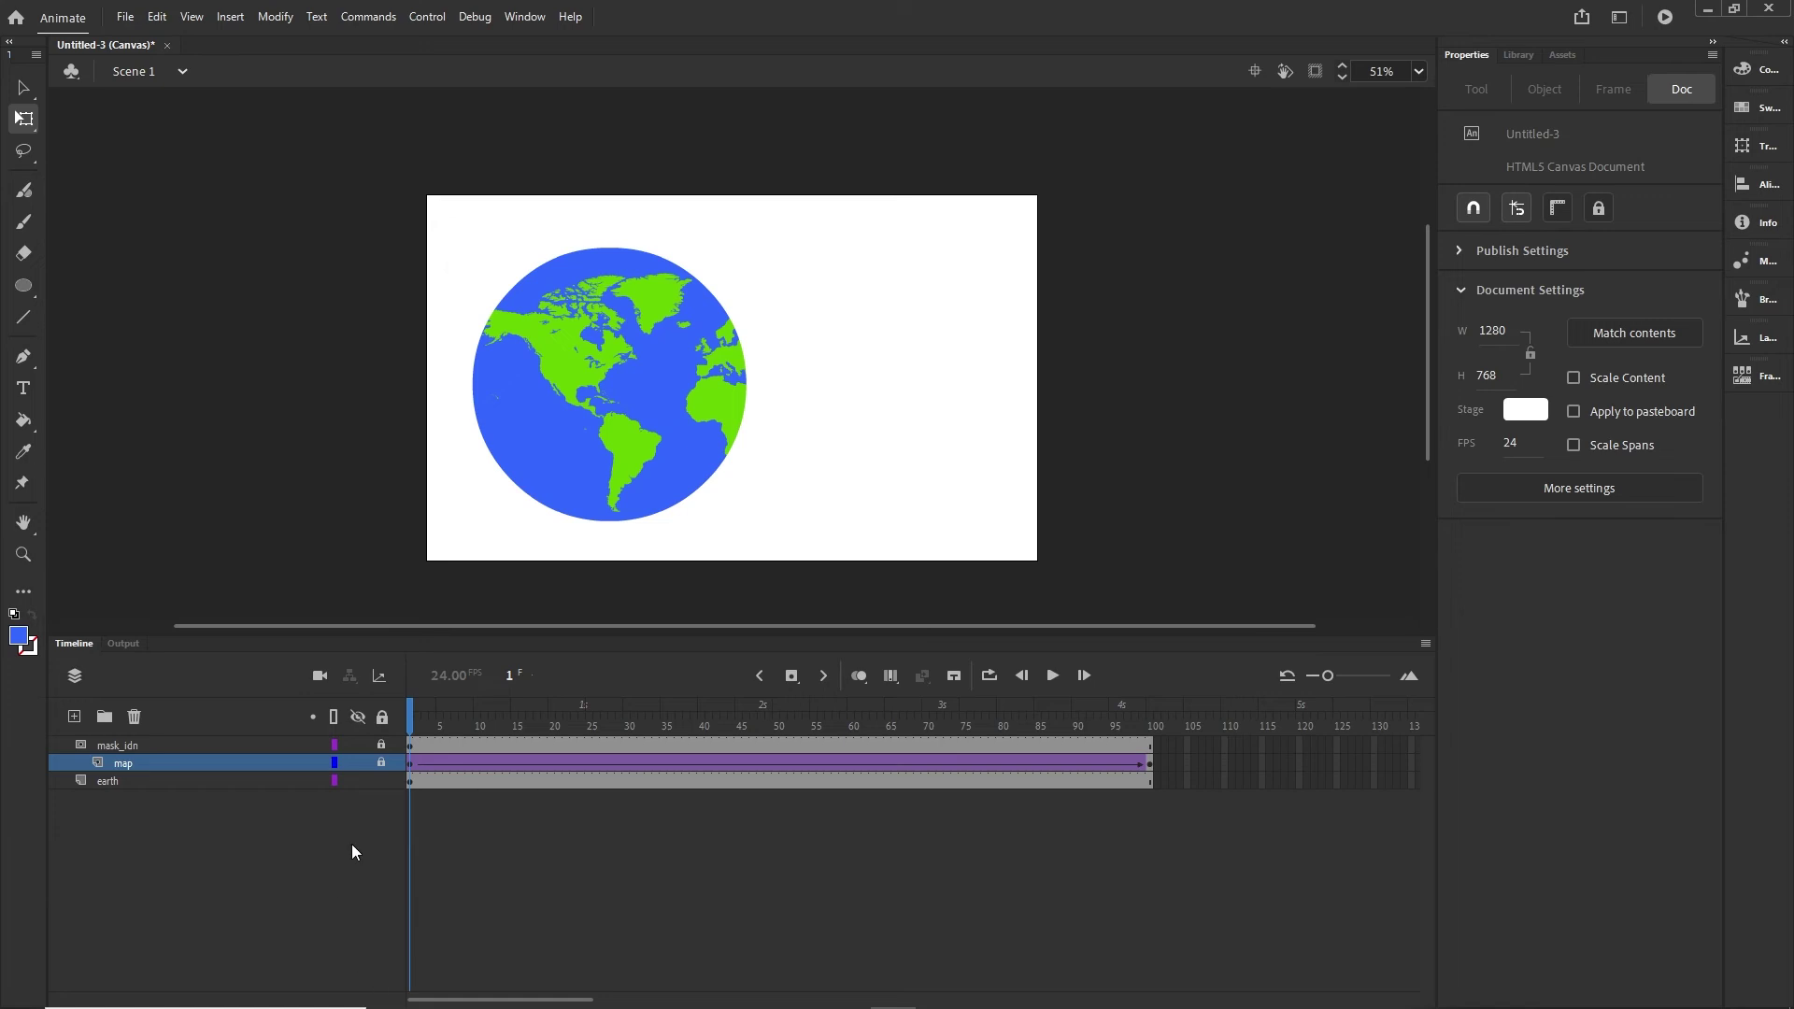
{"action": "left_click", "coordinate": [381, 763]}
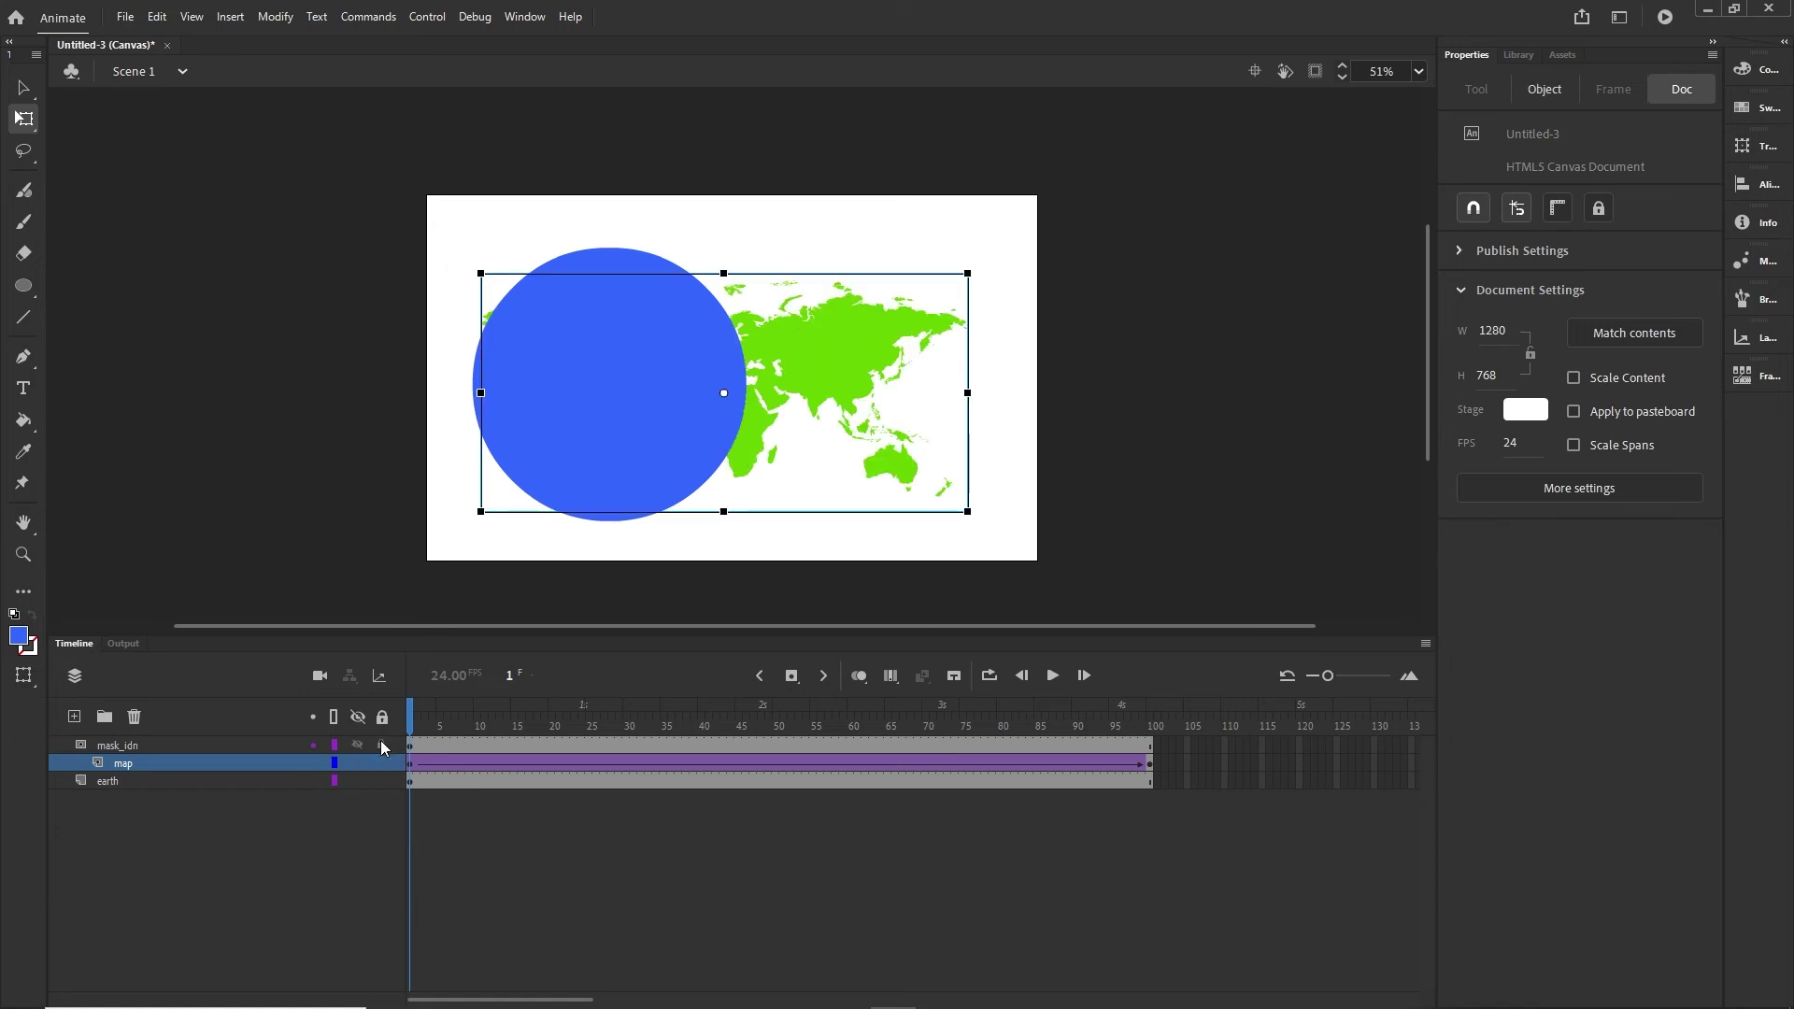
{"action": "left_click", "coordinate": [412, 767]}
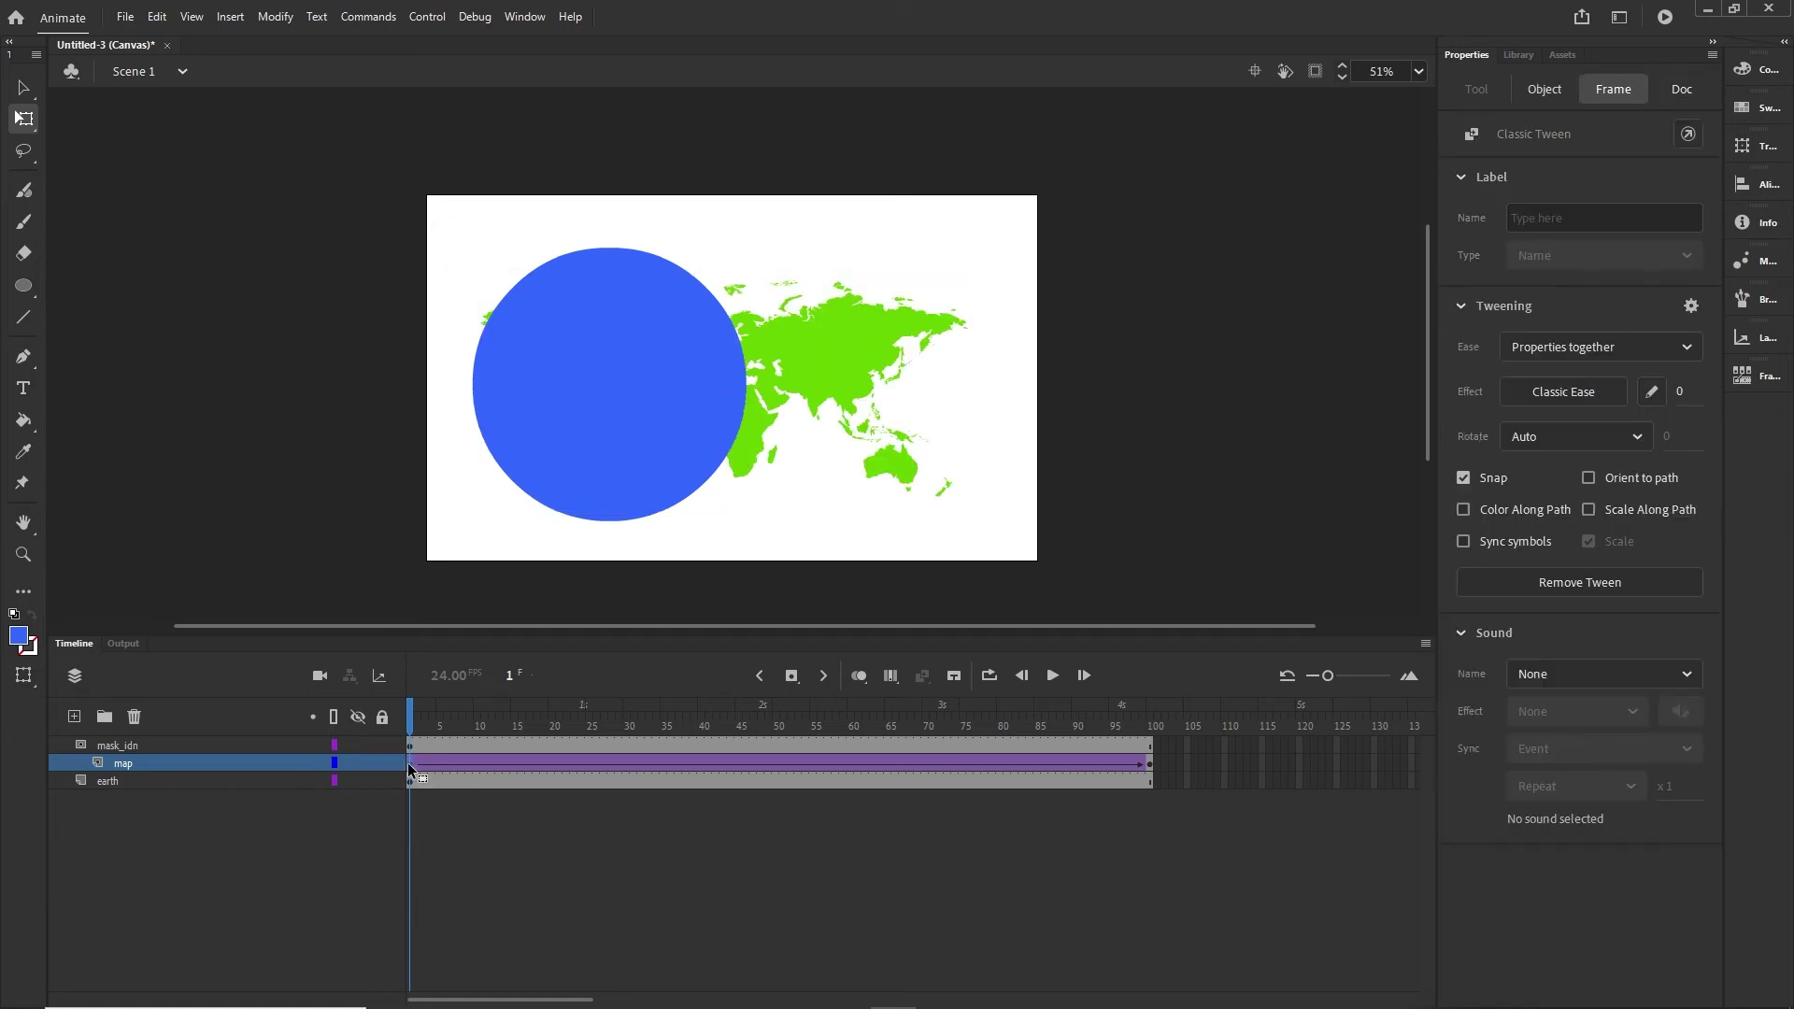
{"action": "double_click", "coordinate": [843, 383]}
Step: Duplicate the world map to the right at X 1027, then return to Scene 1
{"action": "left_click", "coordinate": [96, 793]}
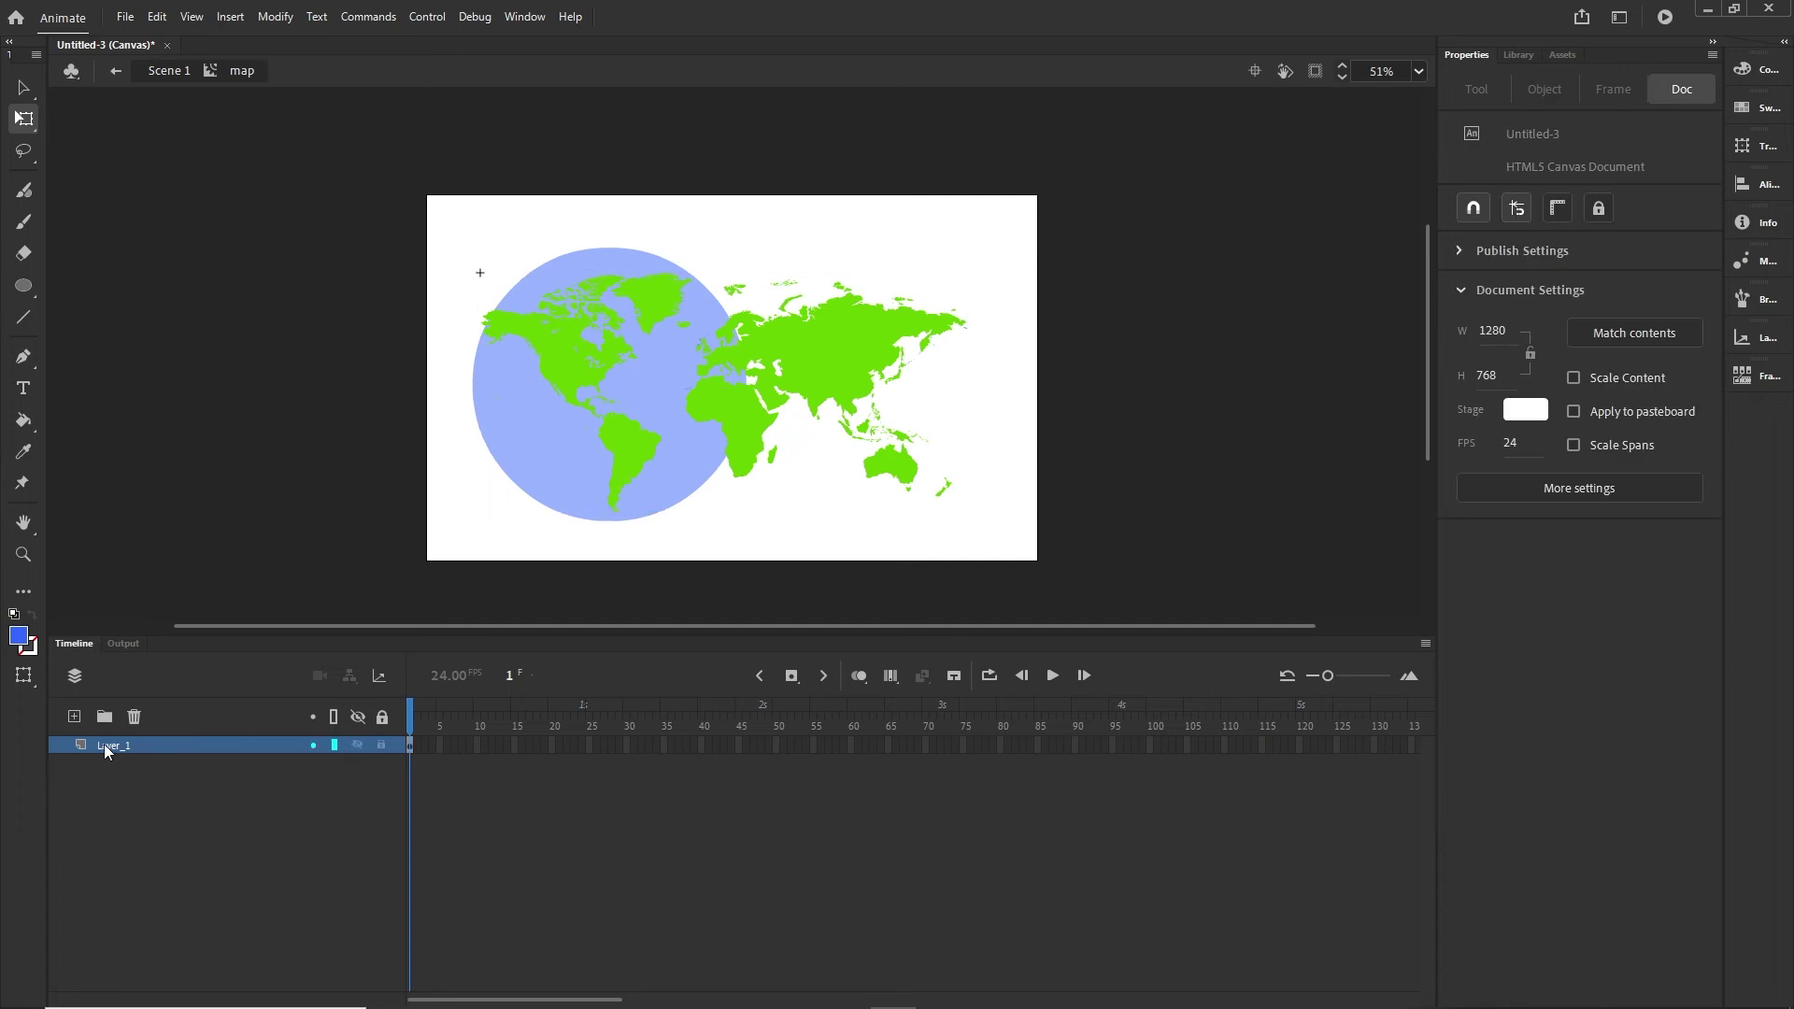
{"action": "left_click", "coordinate": [104, 744]}
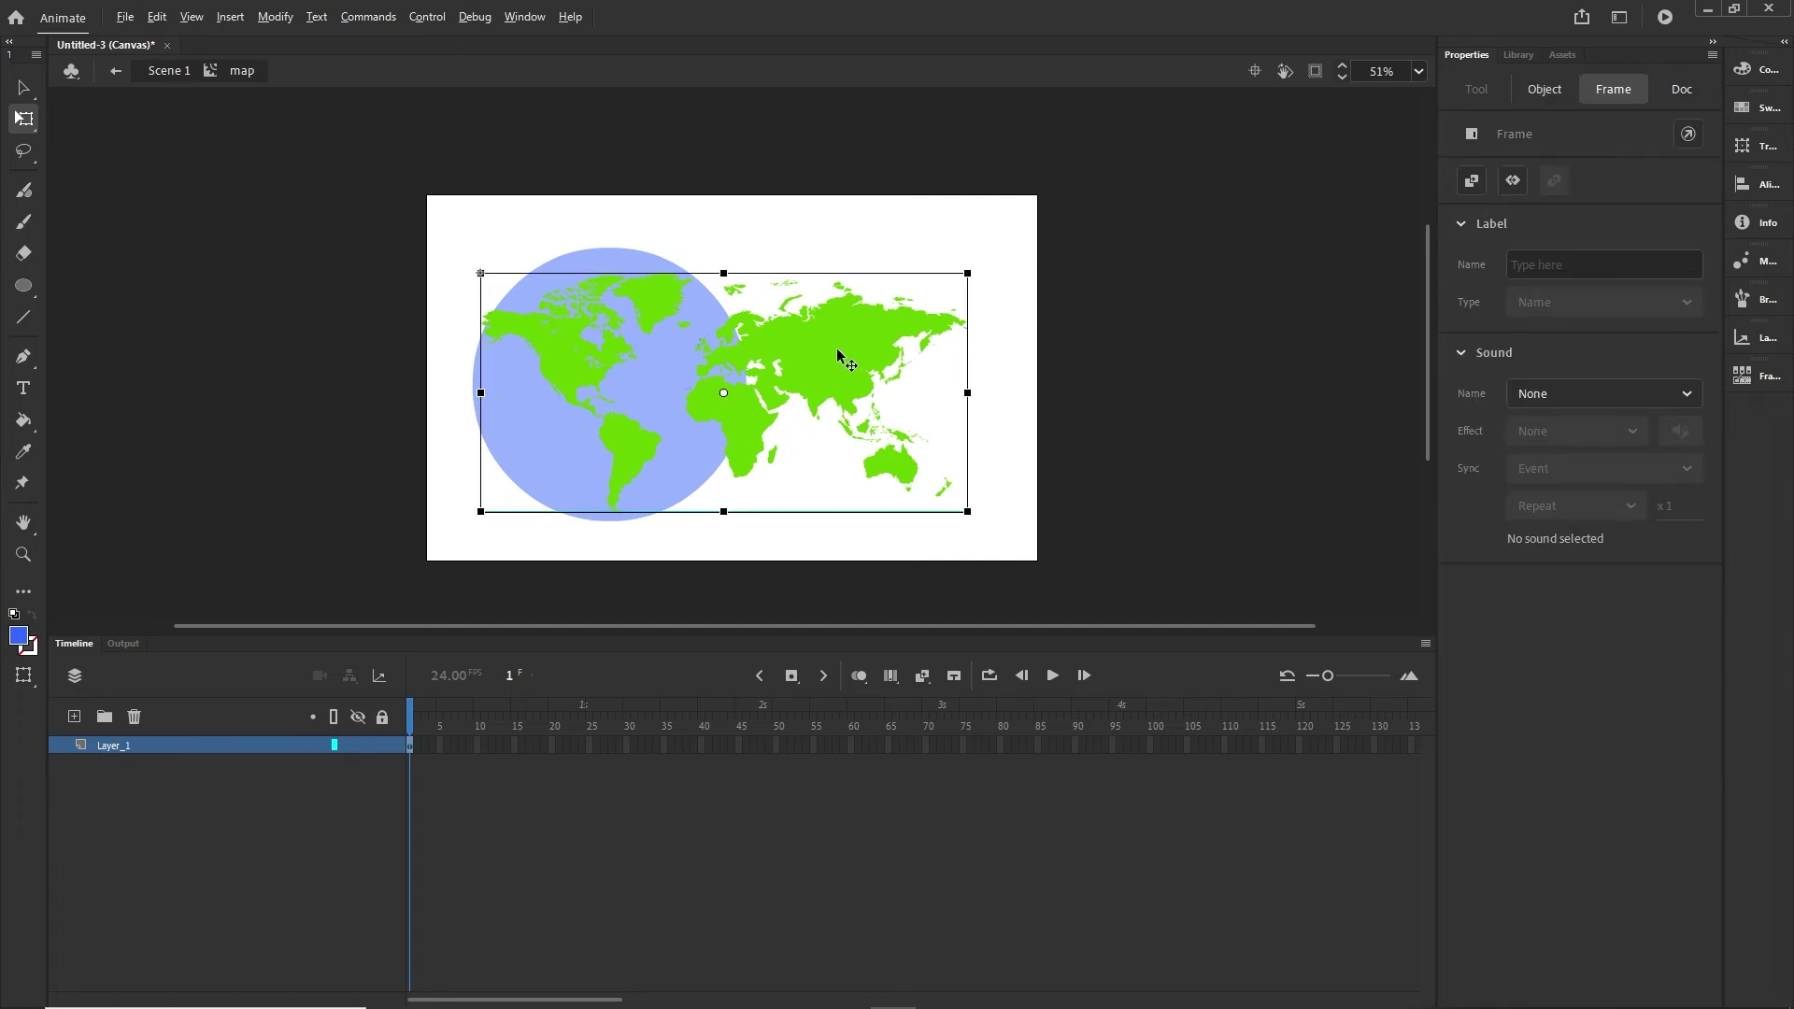
{"action": "left_click_drag", "start_coordinate": [839, 361], "coordinate": [1313, 422]}
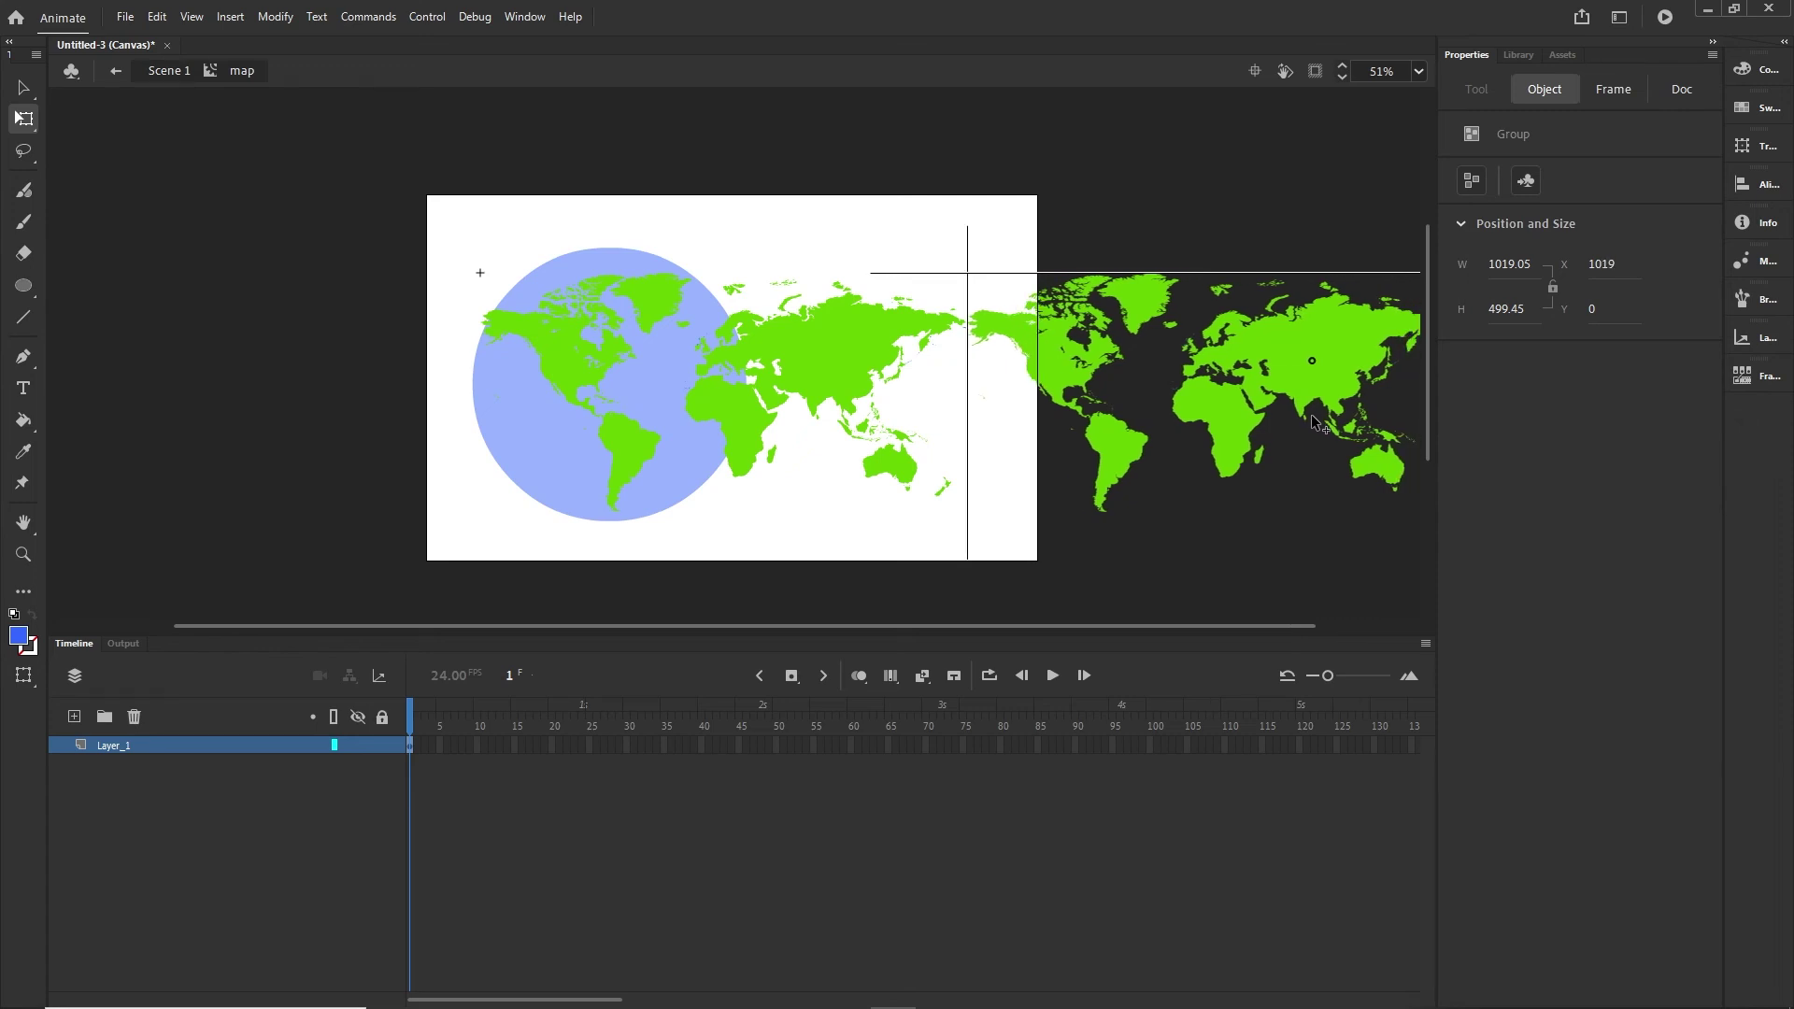
{"action": "scroll", "coordinate": [1051, 342], "scroll_direction": "up", "scroll_amount": 5}
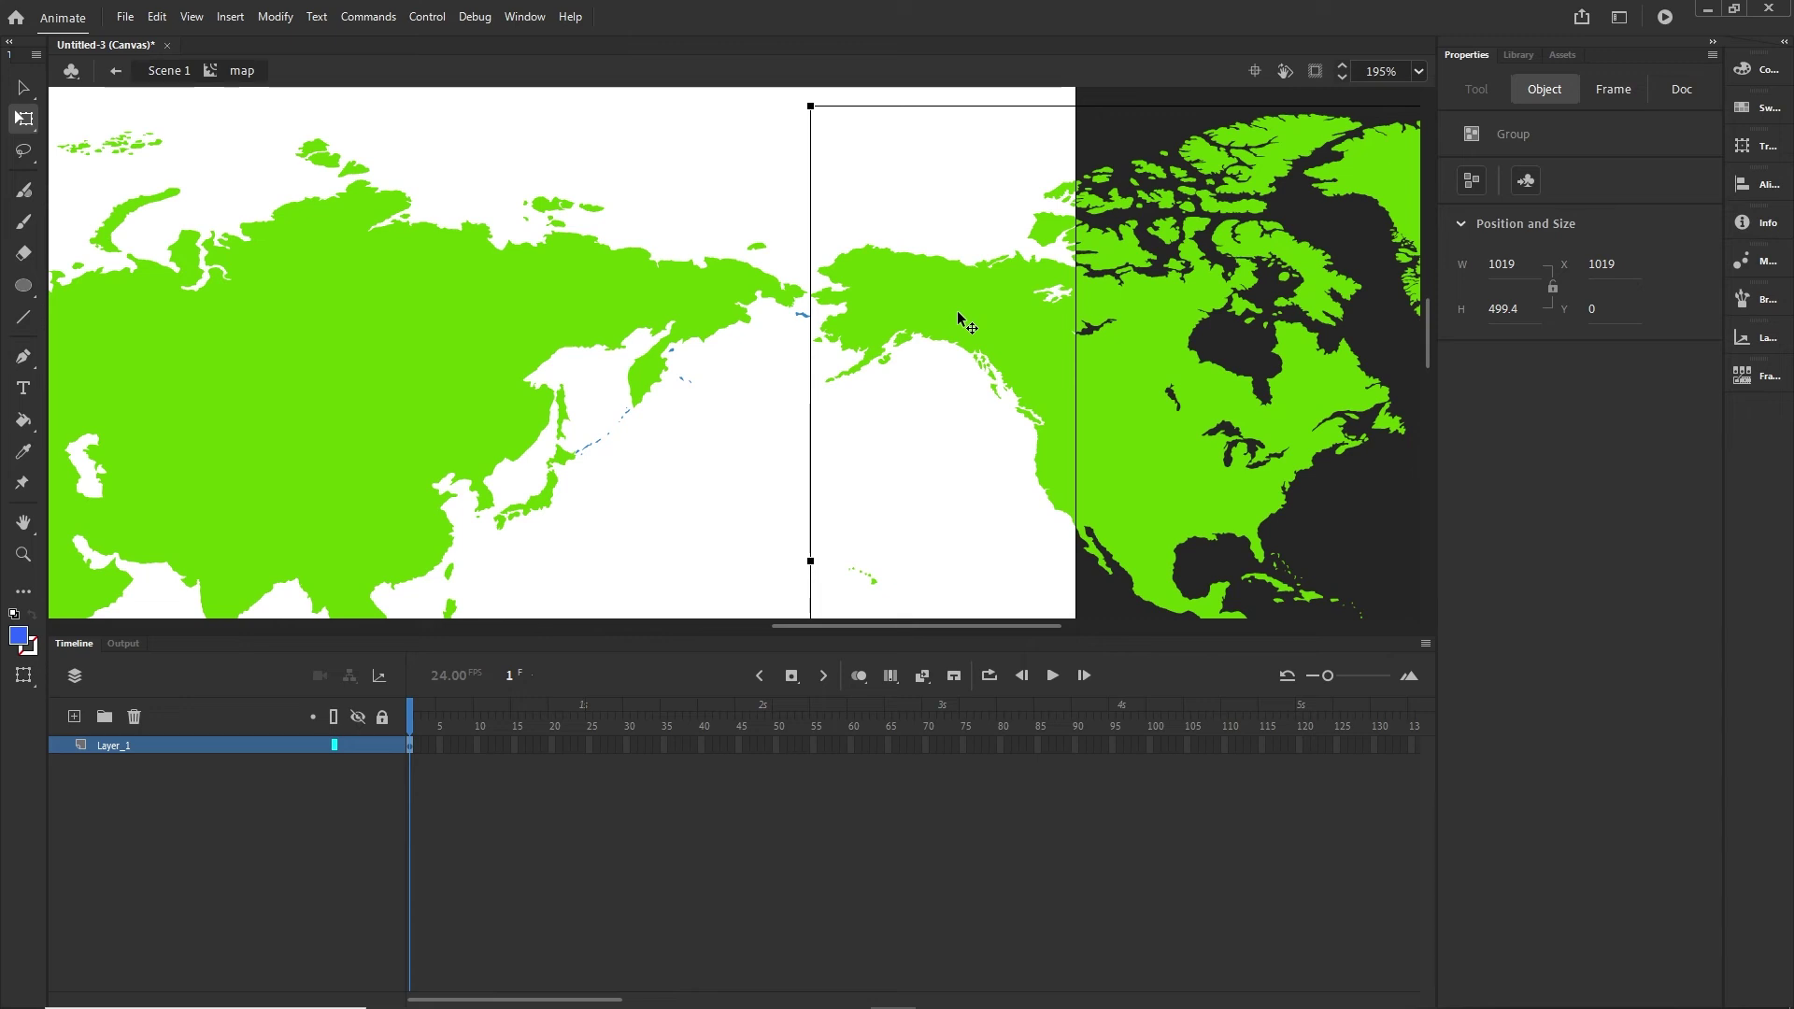
{"action": "key", "text": "Right"}
{"action": "key", "text": "Right"}
{"action": "key", "text": "Right"}
{"action": "key", "text": "Right"}
{"action": "key", "text": "Right"}
{"action": "key", "text": "Right"}
{"action": "key", "text": "Right"}
{"action": "key", "text": "Right"}
{"action": "key", "text": "Right"}
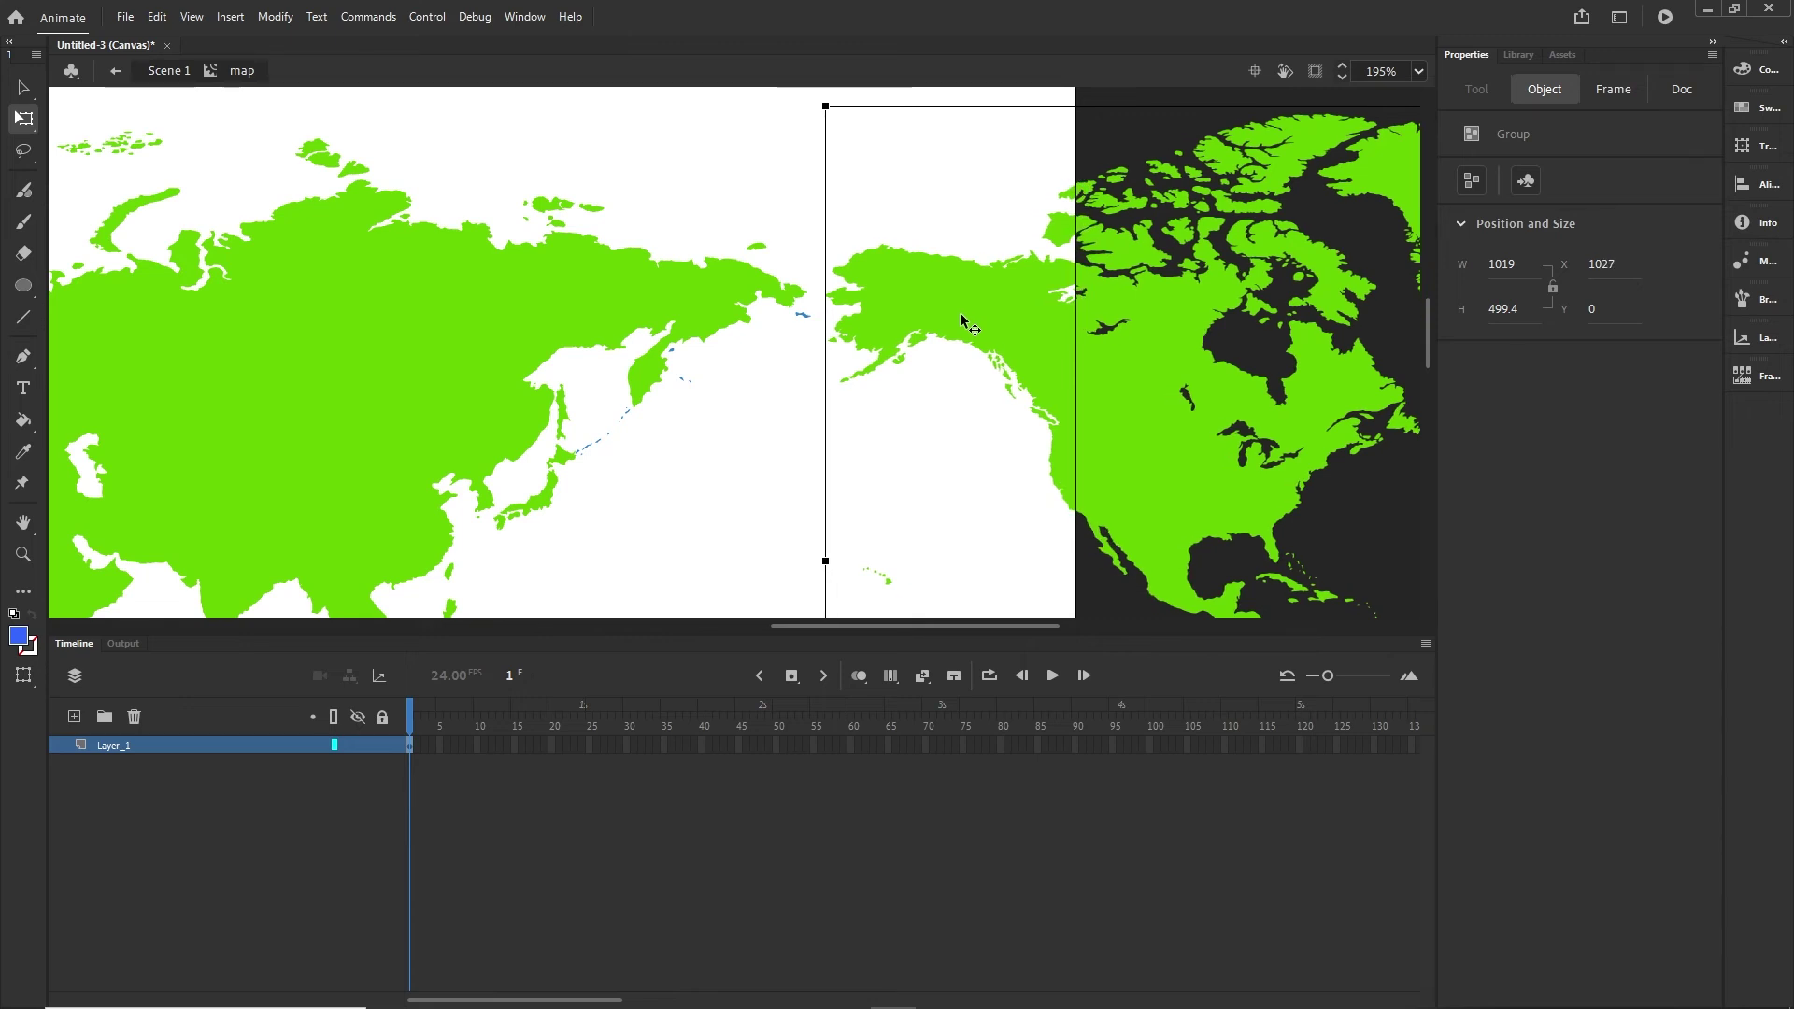
{"action": "left_click", "coordinate": [164, 72]}
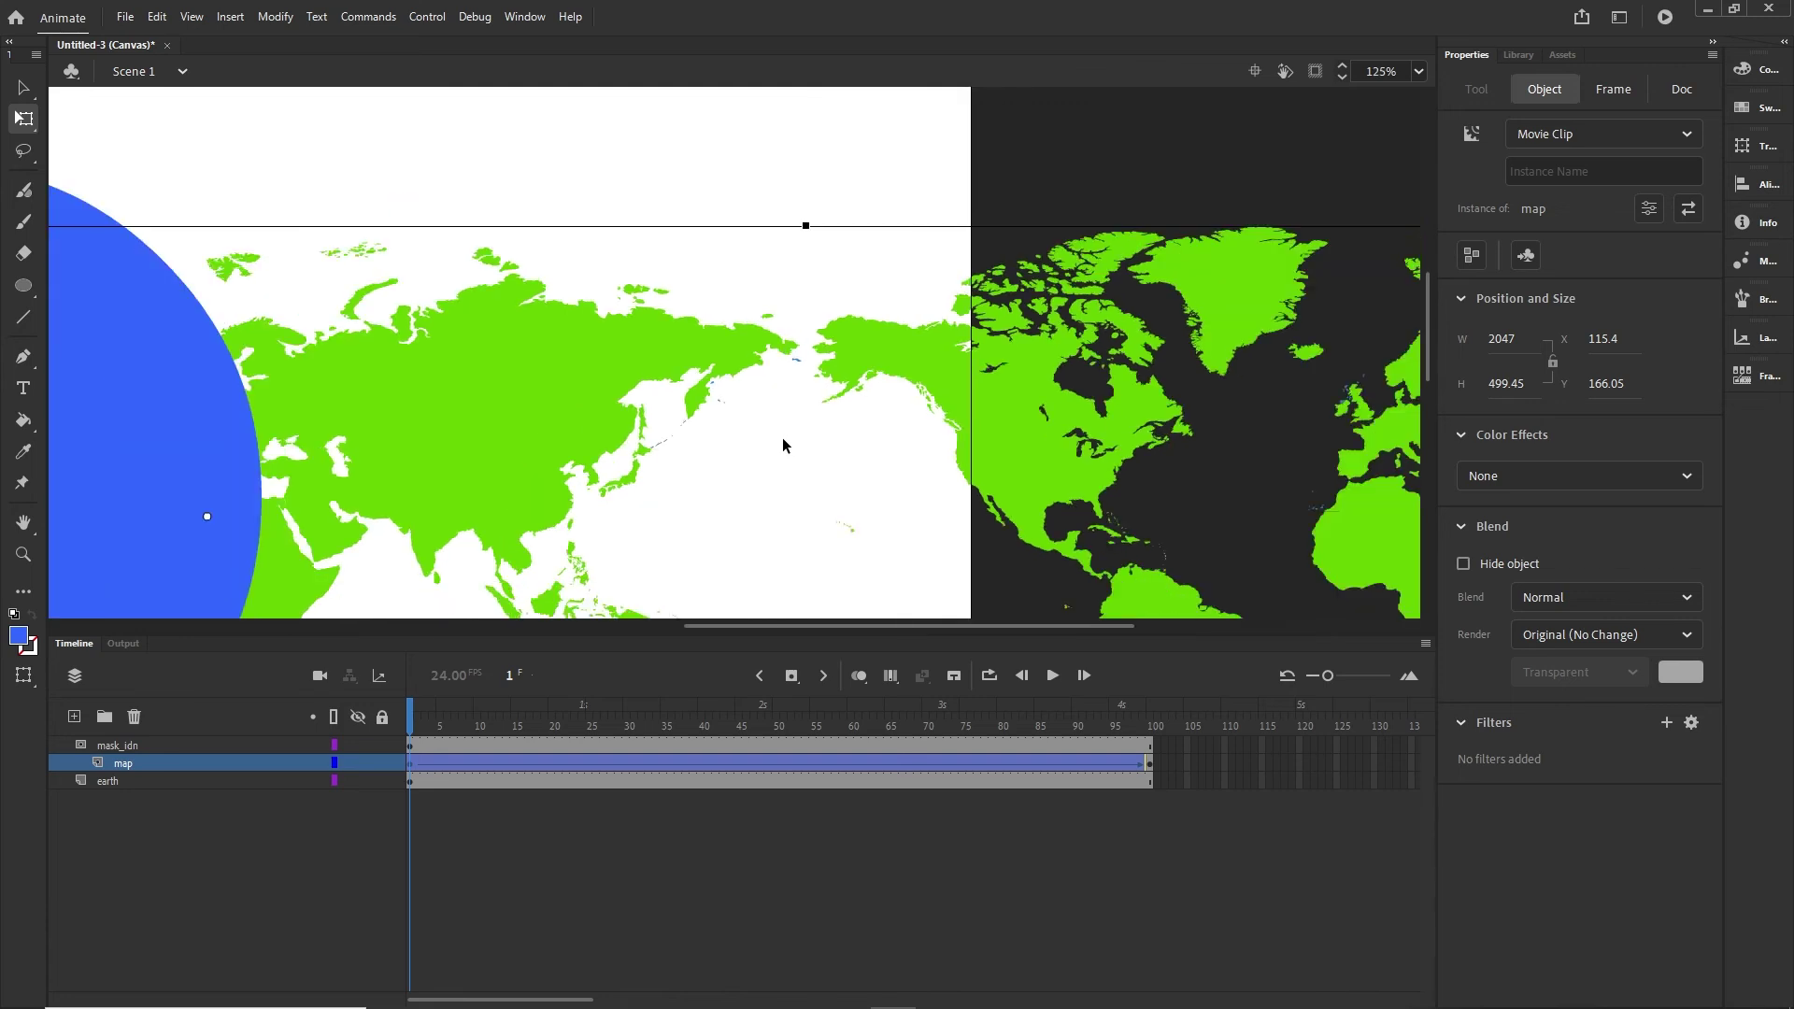
Step: Select frame 200 across all layers and extend the map layer's frames with F5
{"action": "left_click_drag", "start_coordinate": [565, 1000], "coordinate": [706, 1000]}
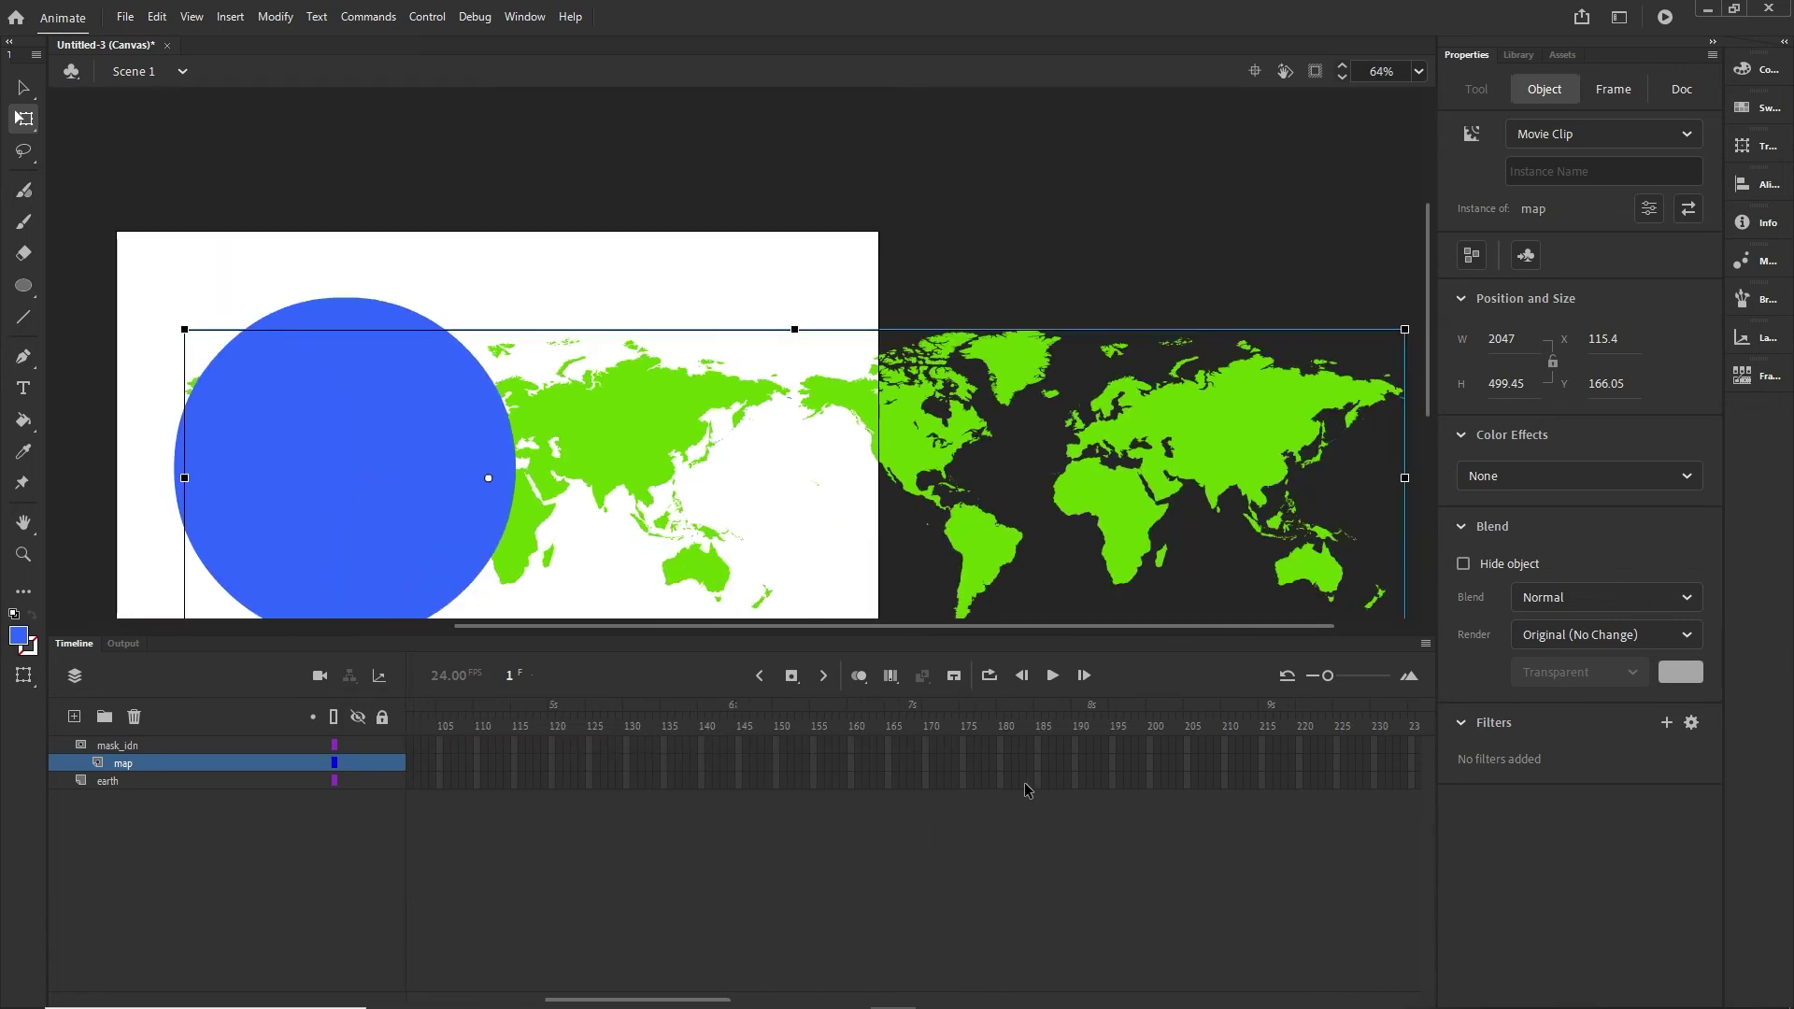
{"action": "left_click", "coordinate": [1151, 780]}
{"action": "left_click_drag", "start_coordinate": [1151, 770], "coordinate": [522, 722]}
{"action": "left_click", "coordinate": [1120, 761]}
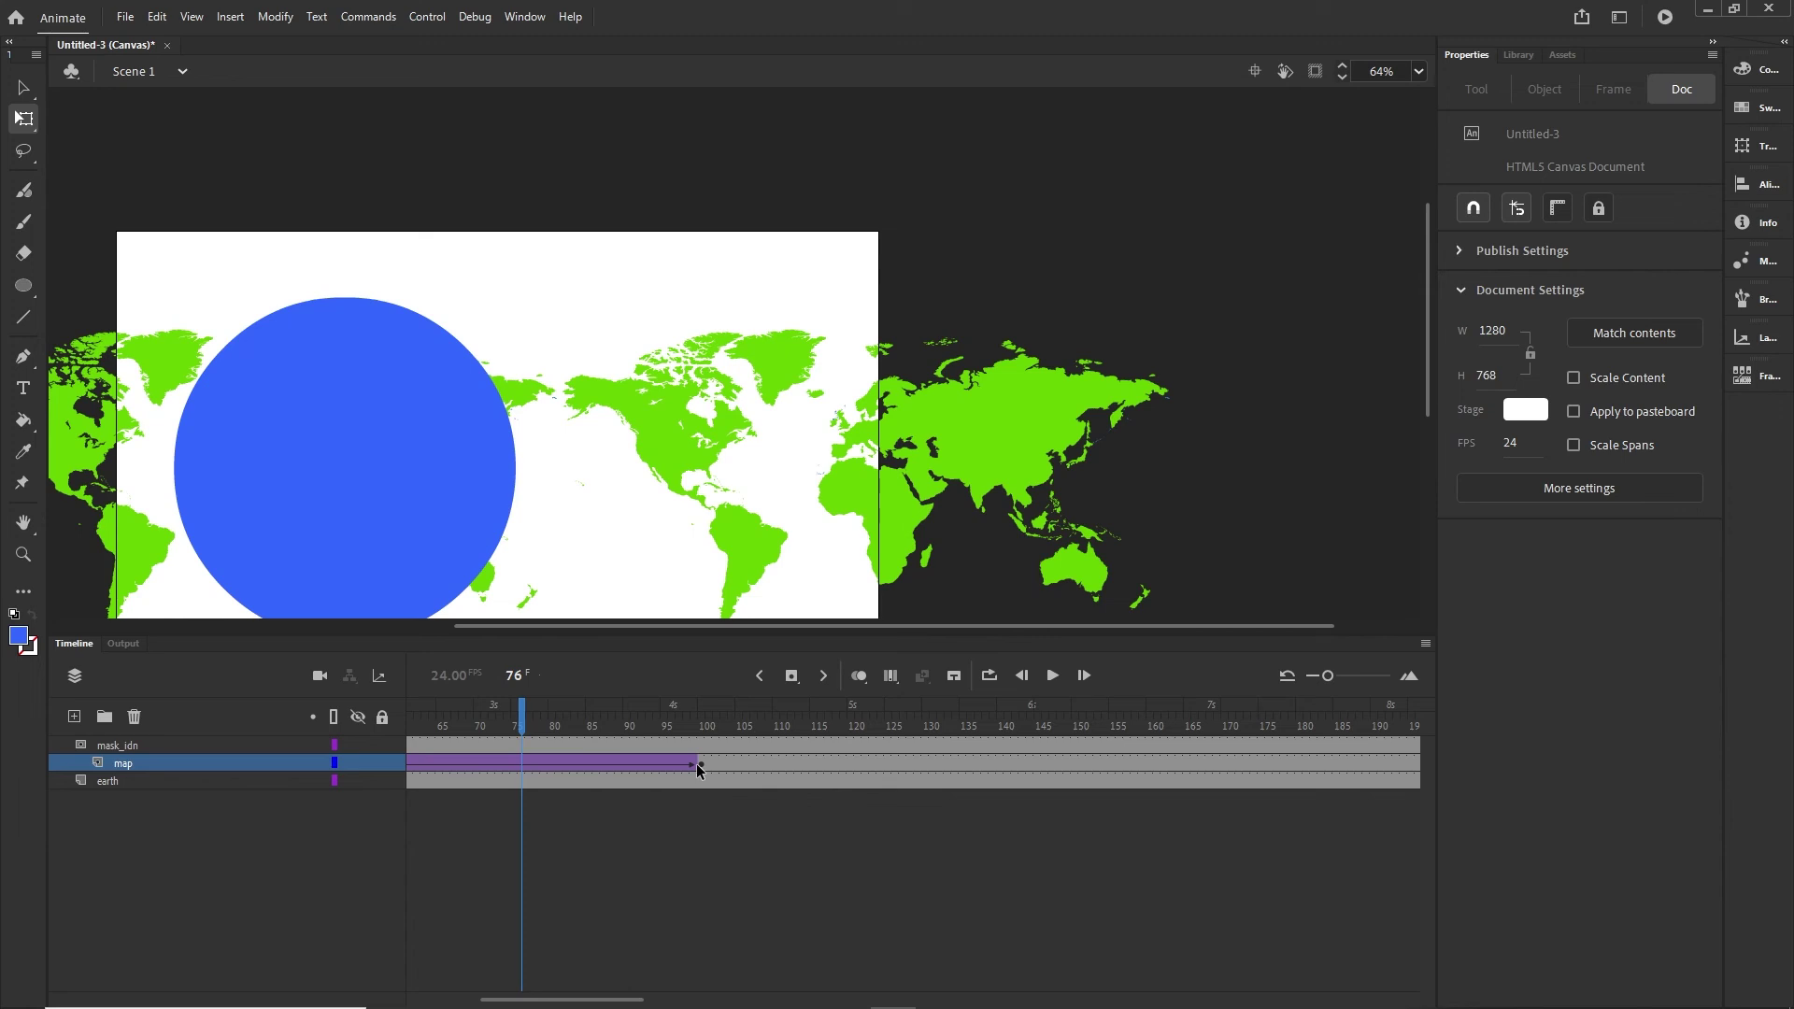
{"action": "left_click", "coordinate": [698, 765]}
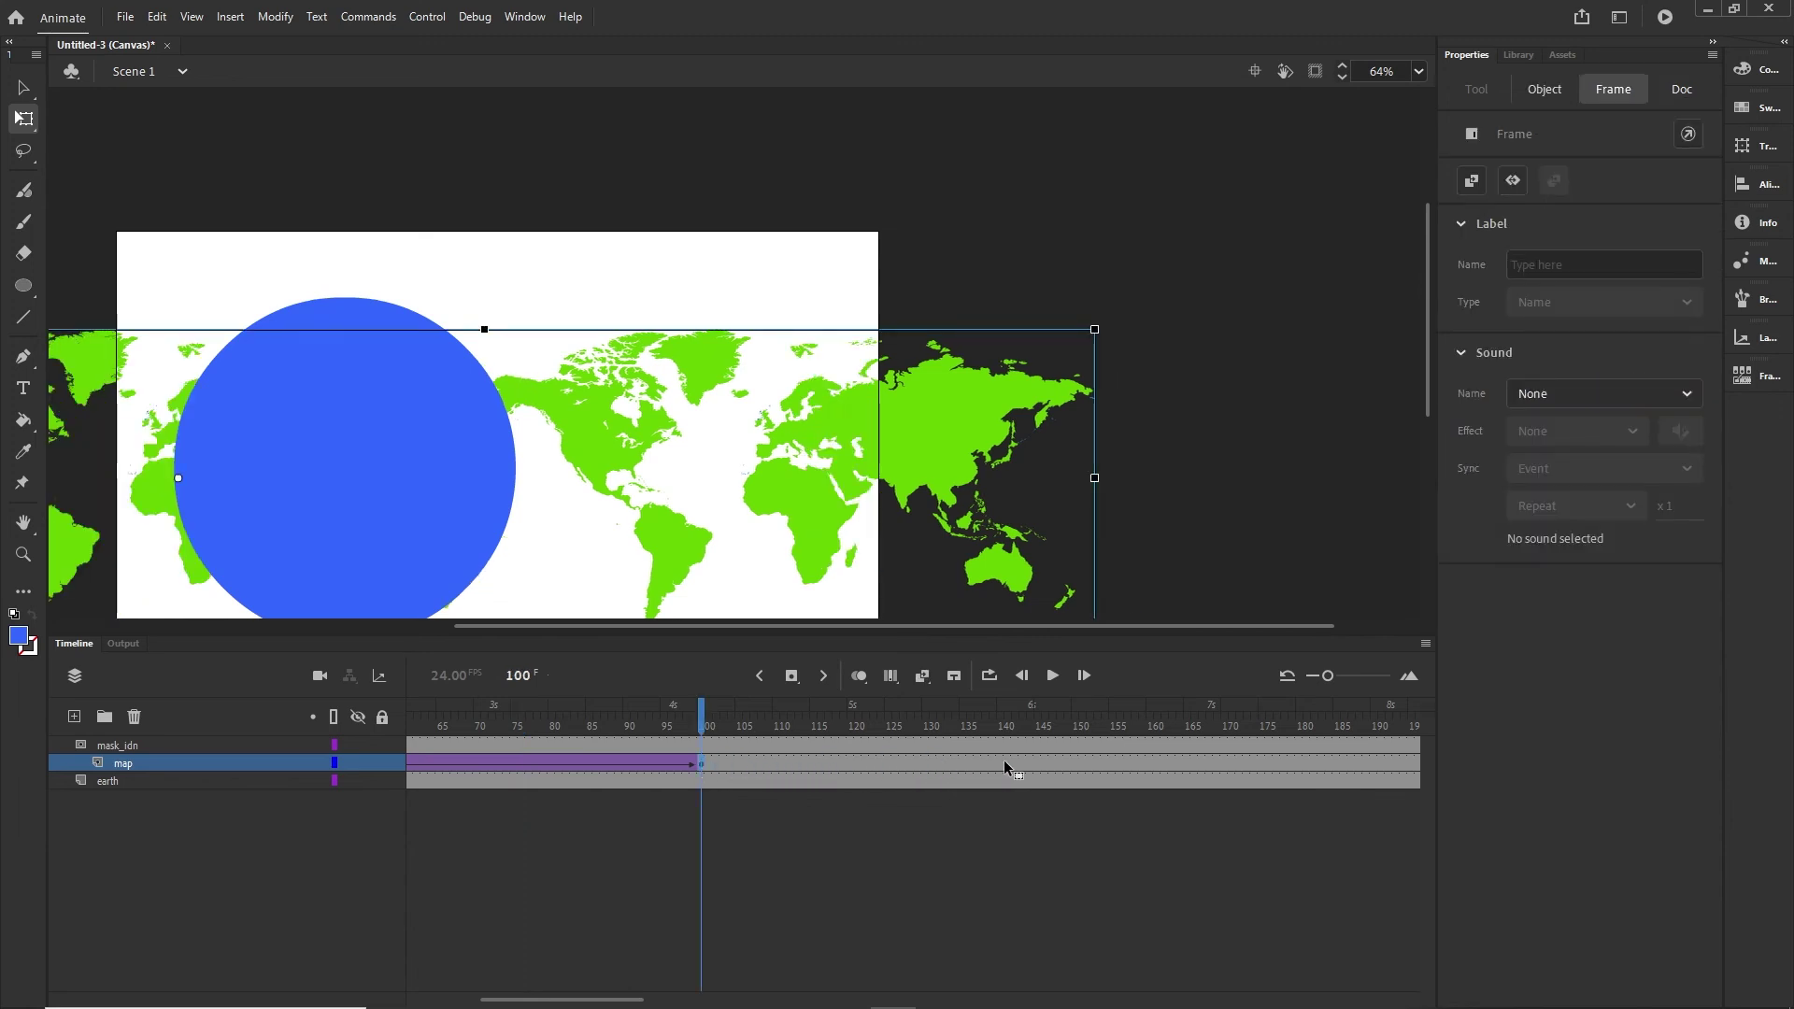
{"action": "left_click", "coordinate": [1297, 760]}
{"action": "key", "text": "F5"}
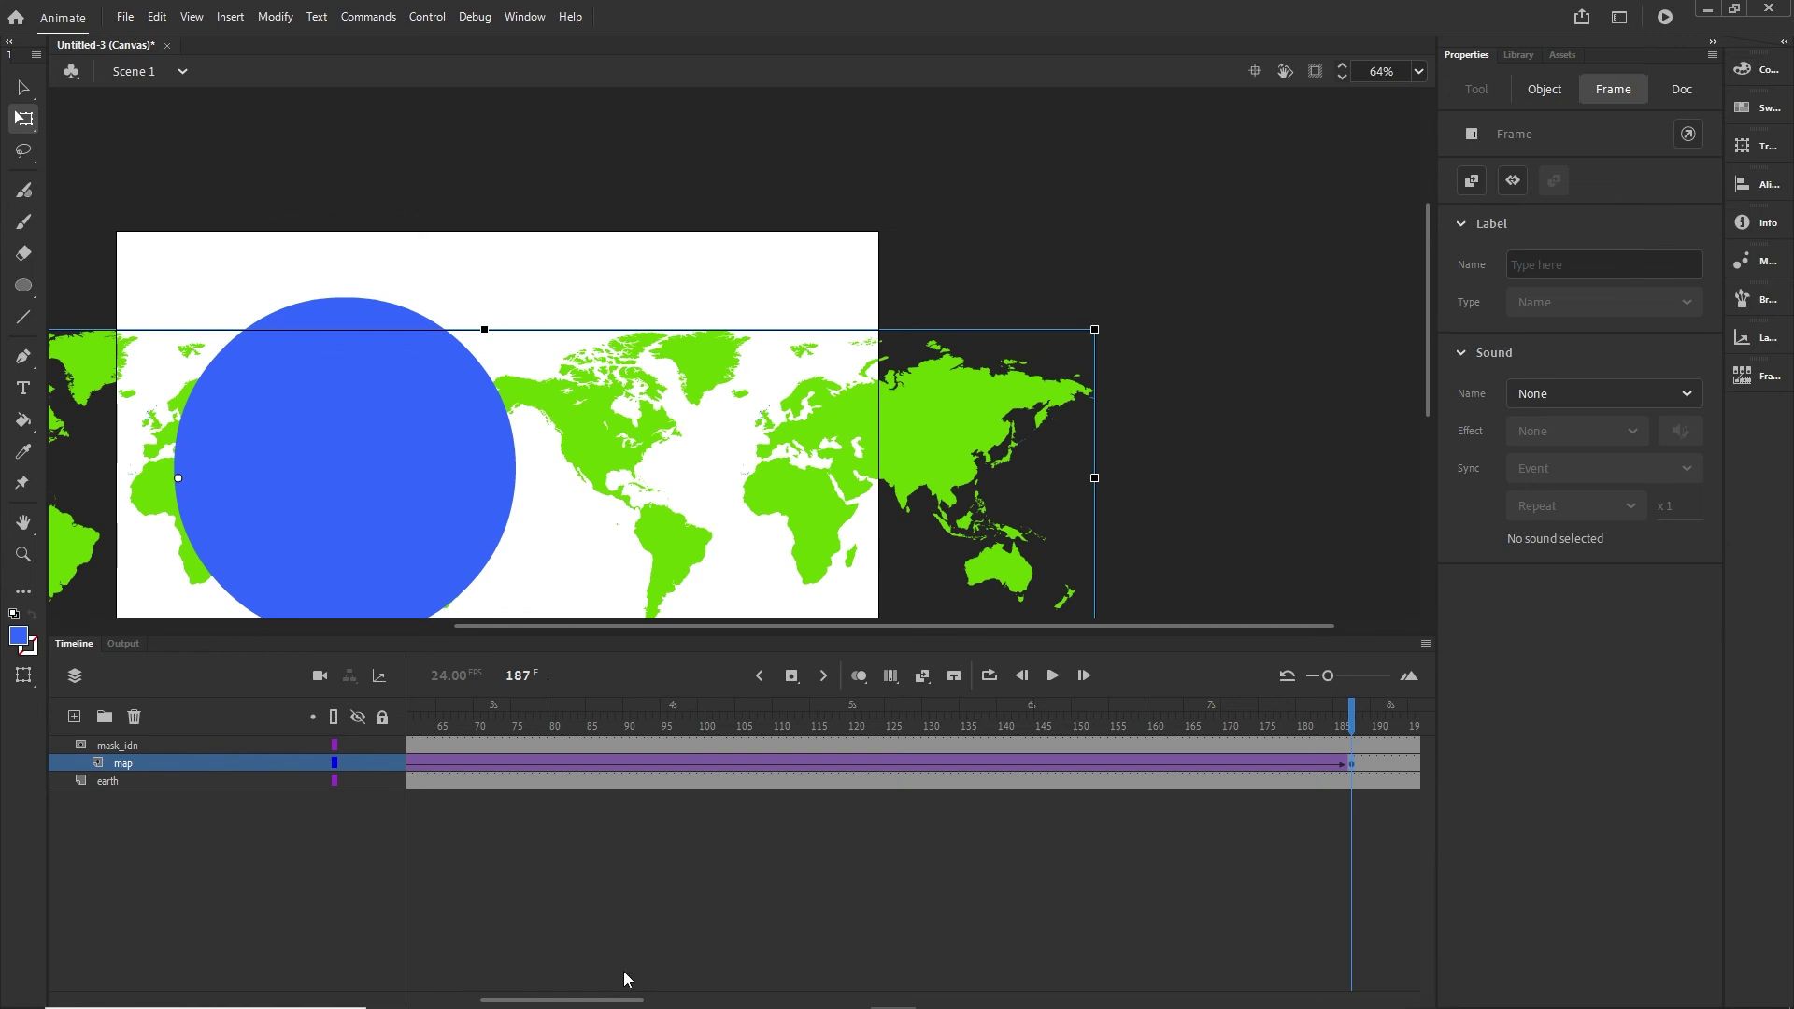
Step: Move the tween's end keyframe to frame 200 and slide the map further left there
{"action": "left_click_drag", "start_coordinate": [621, 1000], "coordinate": [703, 1000]}
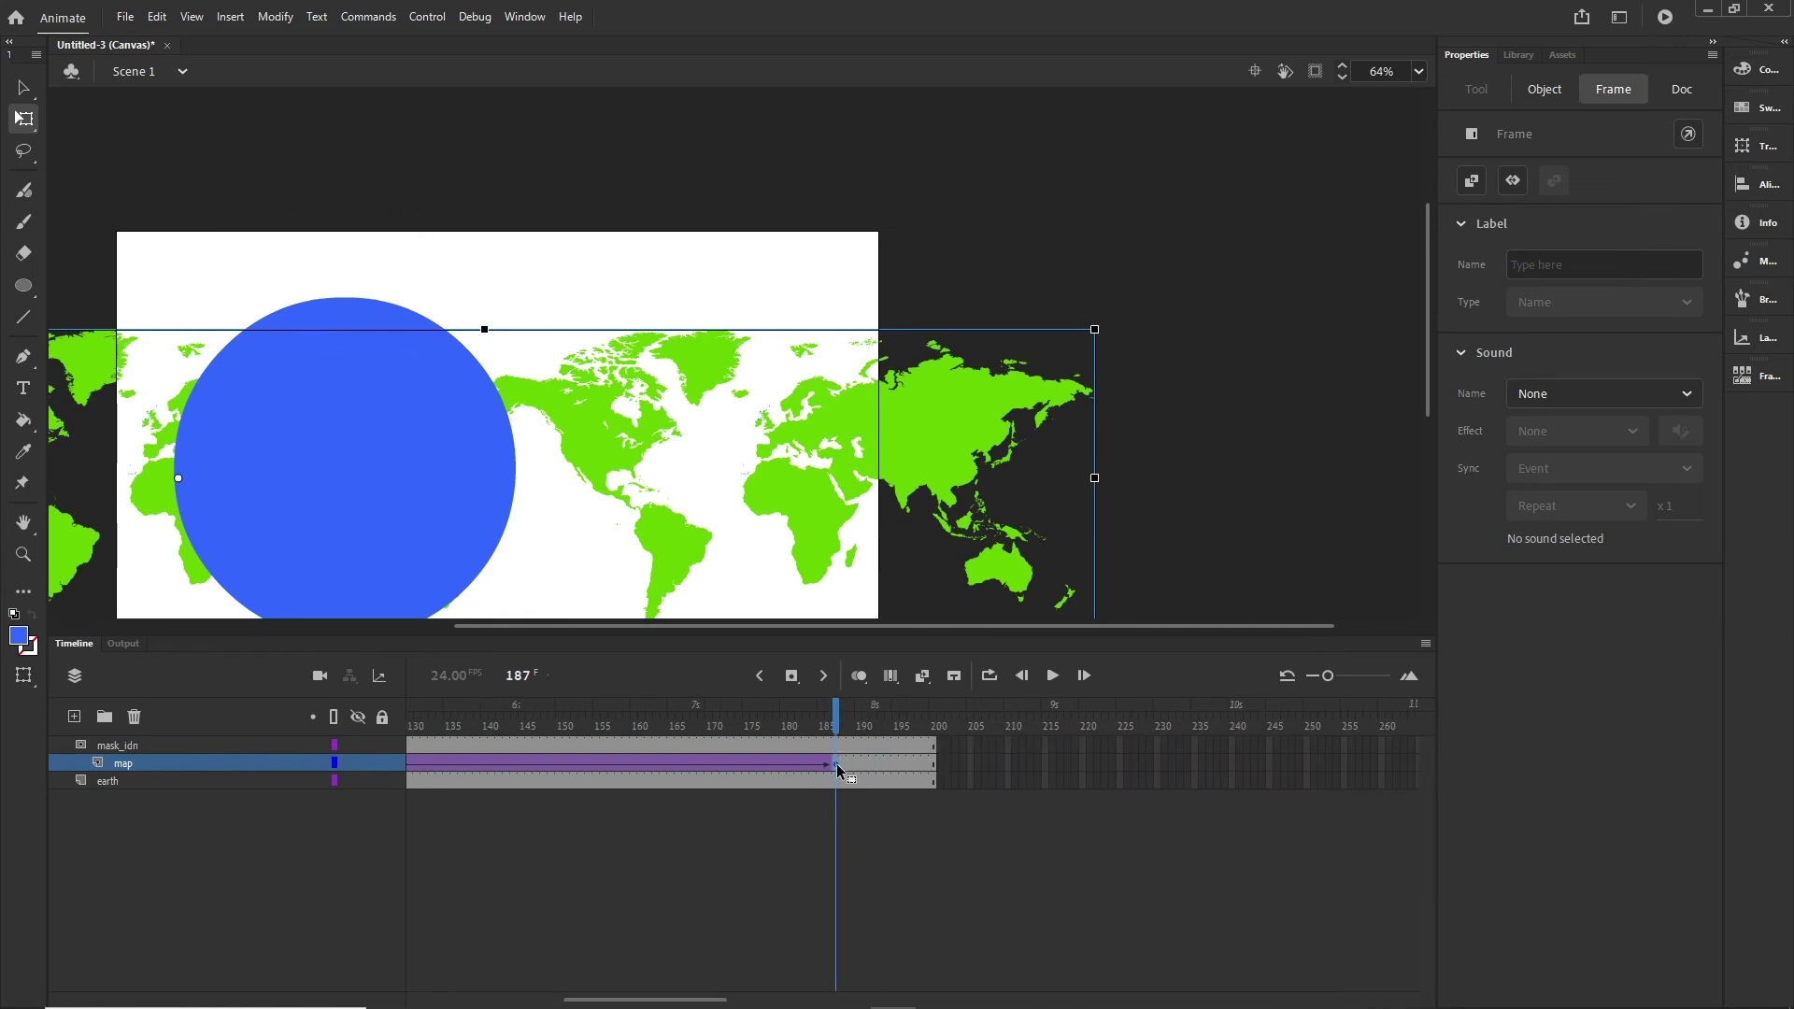
{"action": "left_click_drag", "start_coordinate": [835, 769], "coordinate": [933, 764]}
{"action": "key", "text": "shift+Left"}
{"action": "key", "text": "shift+Left"}
{"action": "key", "text": "shift+Left"}
{"action": "key", "text": "shift+Left"}
{"action": "key", "text": "shift+Left"}
{"action": "key", "text": "shift+Left"}
{"action": "key", "text": "shift+Left"}
{"action": "key", "text": "shift+Left"}
{"action": "key", "text": "shift+Left"}
{"action": "key", "text": "shift+Left"}
{"action": "key", "text": "shift+Left"}
{"action": "key", "text": "shift+Left"}
{"action": "key", "text": "shift+Left"}
{"action": "key", "text": "shift+Left"}
{"action": "key", "text": "shift+Left"}
{"action": "key", "text": "shift+Left"}
{"action": "key", "text": "shift+Left"}
{"action": "key", "text": "shift+Left"}
{"action": "key", "text": "shift+Left"}
{"action": "key", "text": "shift+Left"}
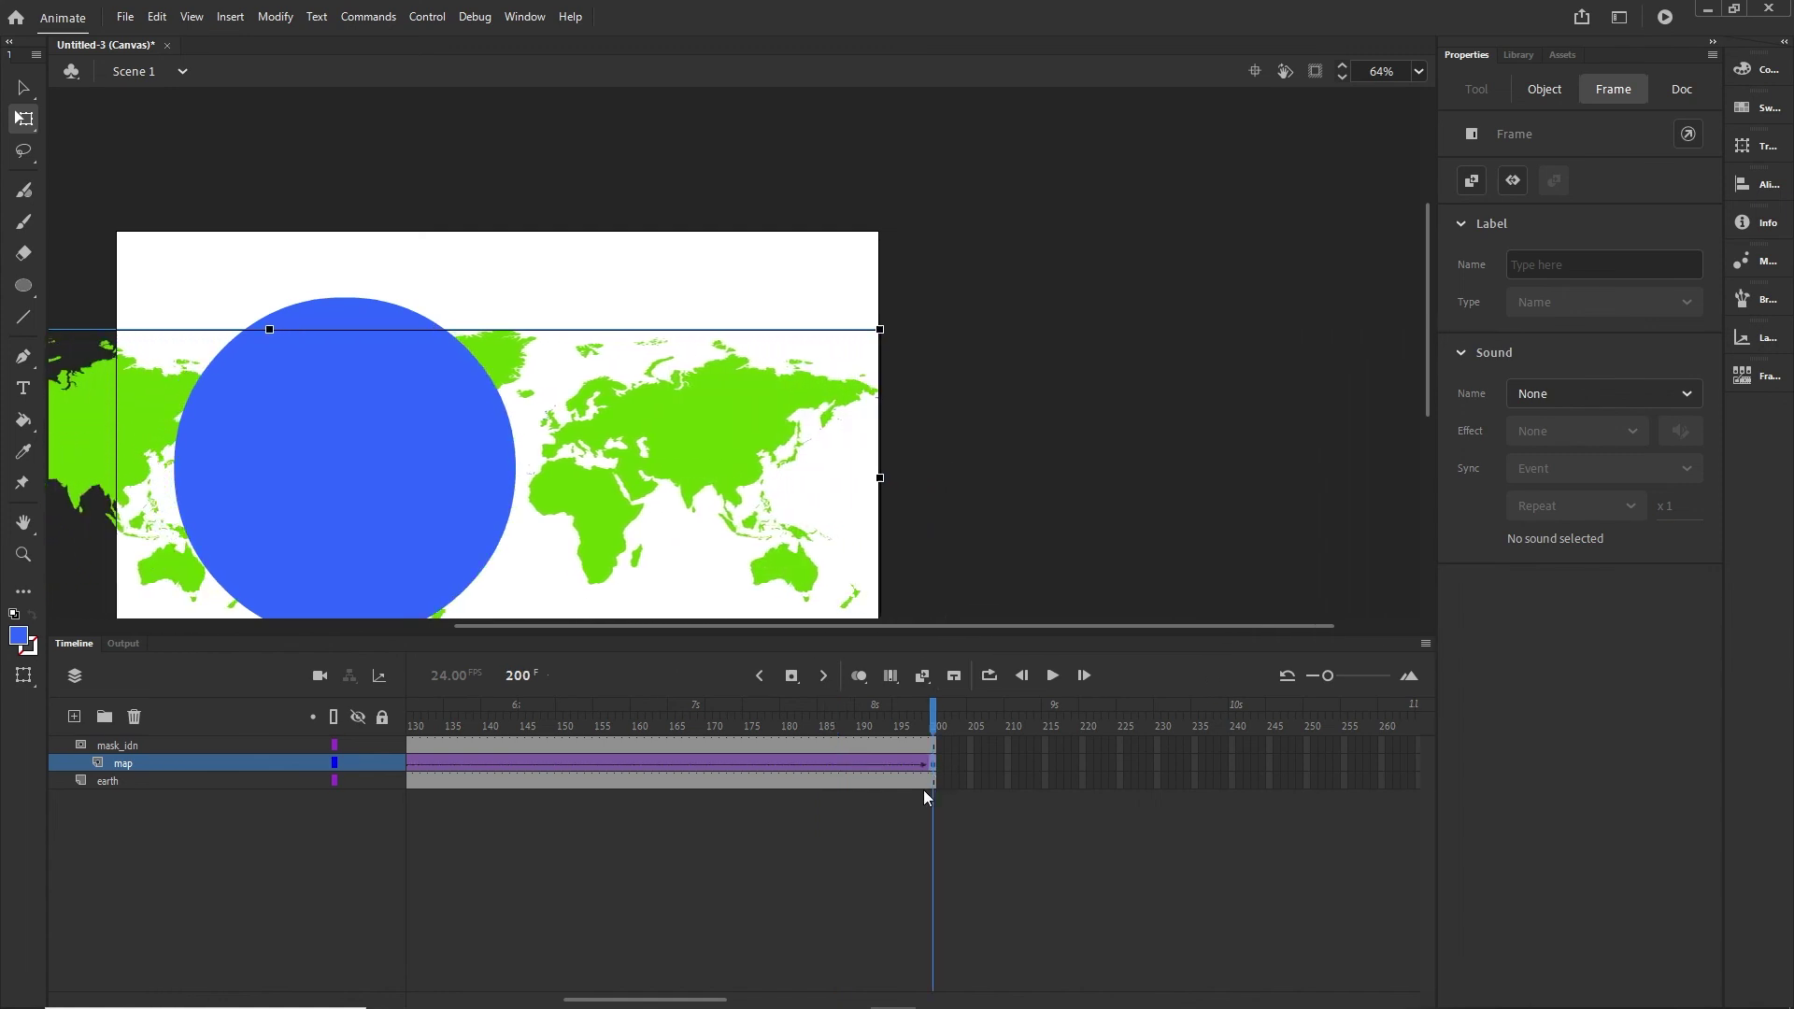
{"action": "key", "text": "shift+Left"}
{"action": "key", "text": "shift+Left"}
{"action": "key", "text": "shift+Left"}
{"action": "key", "text": "shift+Left"}
{"action": "key", "text": "shift+Left"}
{"action": "key", "text": "shift+Left"}
{"action": "key", "text": "shift+Left"}
{"action": "key", "text": "shift+Left"}
{"action": "key", "text": "shift+Left"}
{"action": "key", "text": "shift+Left"}
{"action": "key", "text": "shift+Left"}
{"action": "key", "text": "shift+Left"}
{"action": "key", "text": "shift+Left"}
{"action": "key", "text": "shift+Left"}
{"action": "key", "text": "shift+Left"}
{"action": "key", "text": "shift+Left"}
{"action": "key", "text": "shift+Left"}
{"action": "key", "text": "shift+Left"}
{"action": "key", "text": "shift+Left"}
{"action": "key", "text": "shift+Left"}
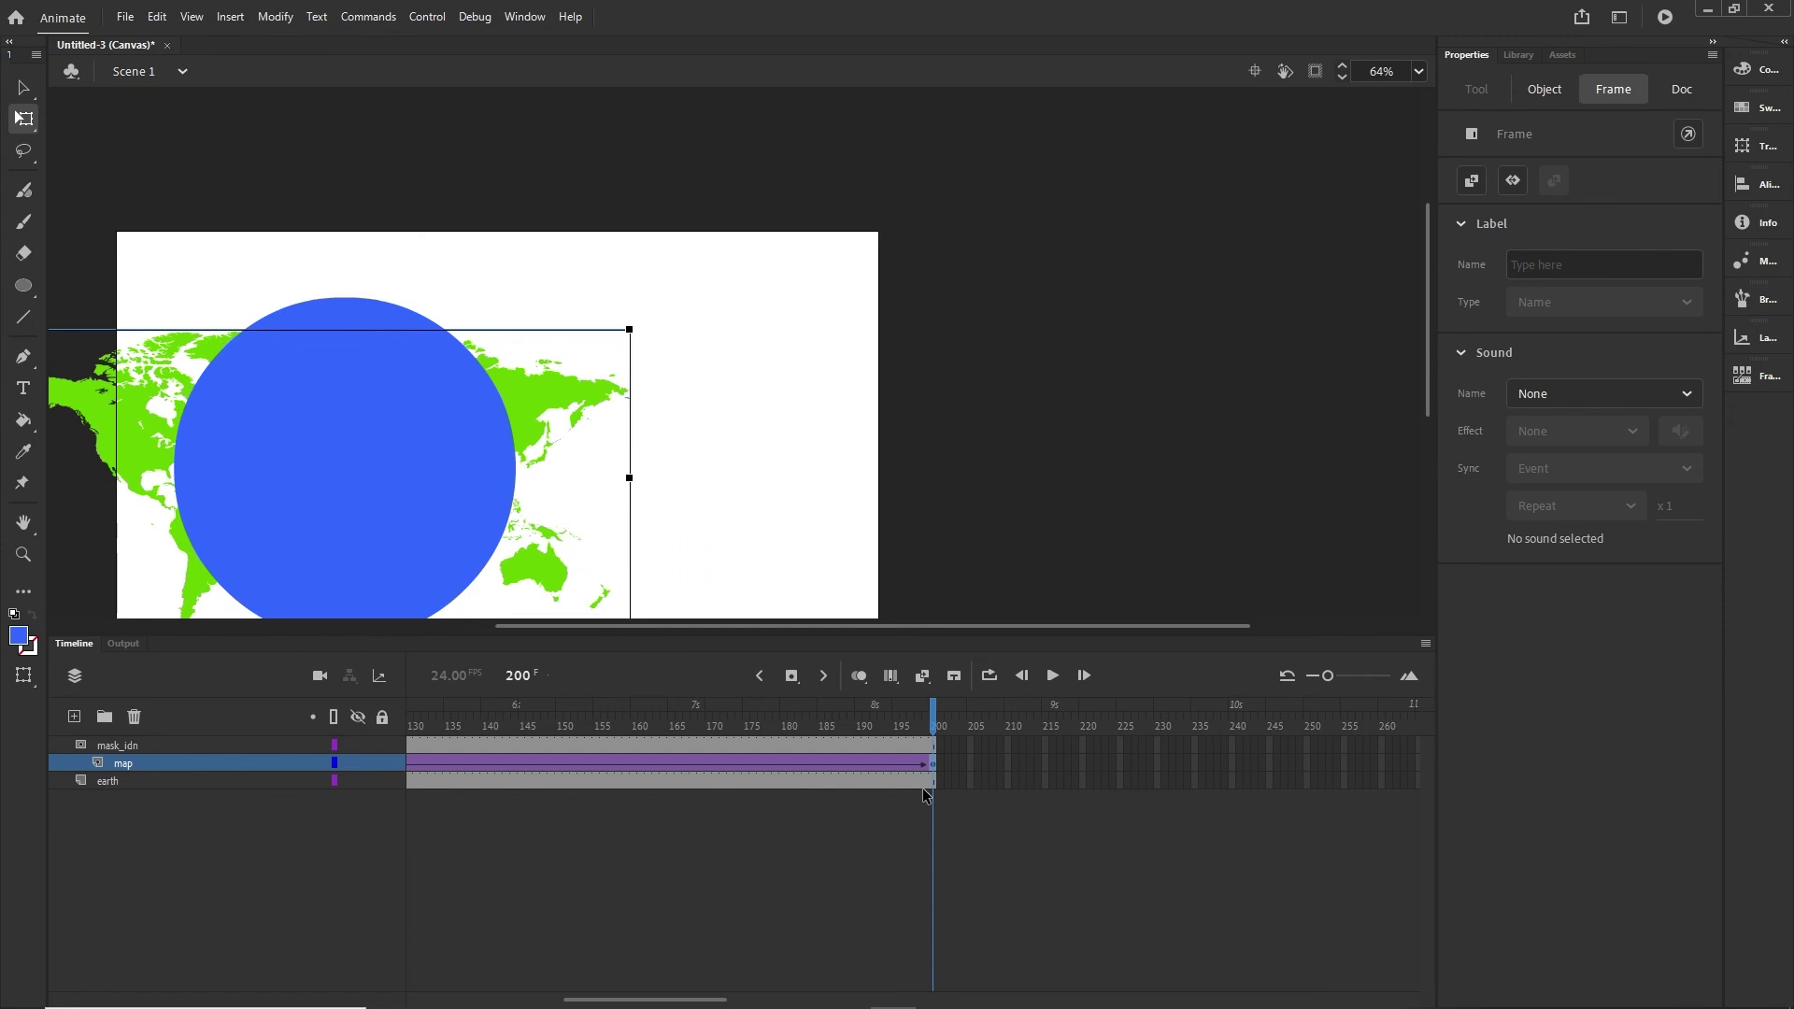
{"action": "left_click_drag", "start_coordinate": [922, 787], "coordinate": [5, 738]}
Step: Relock the map and mask layers and republish the animation with Ctrl+Enter
{"action": "left_click", "coordinate": [381, 763]}
{"action": "left_click", "coordinate": [381, 744]}
{"action": "scroll", "coordinate": [467, 491], "scroll_direction": "down", "scroll_amount": 2}
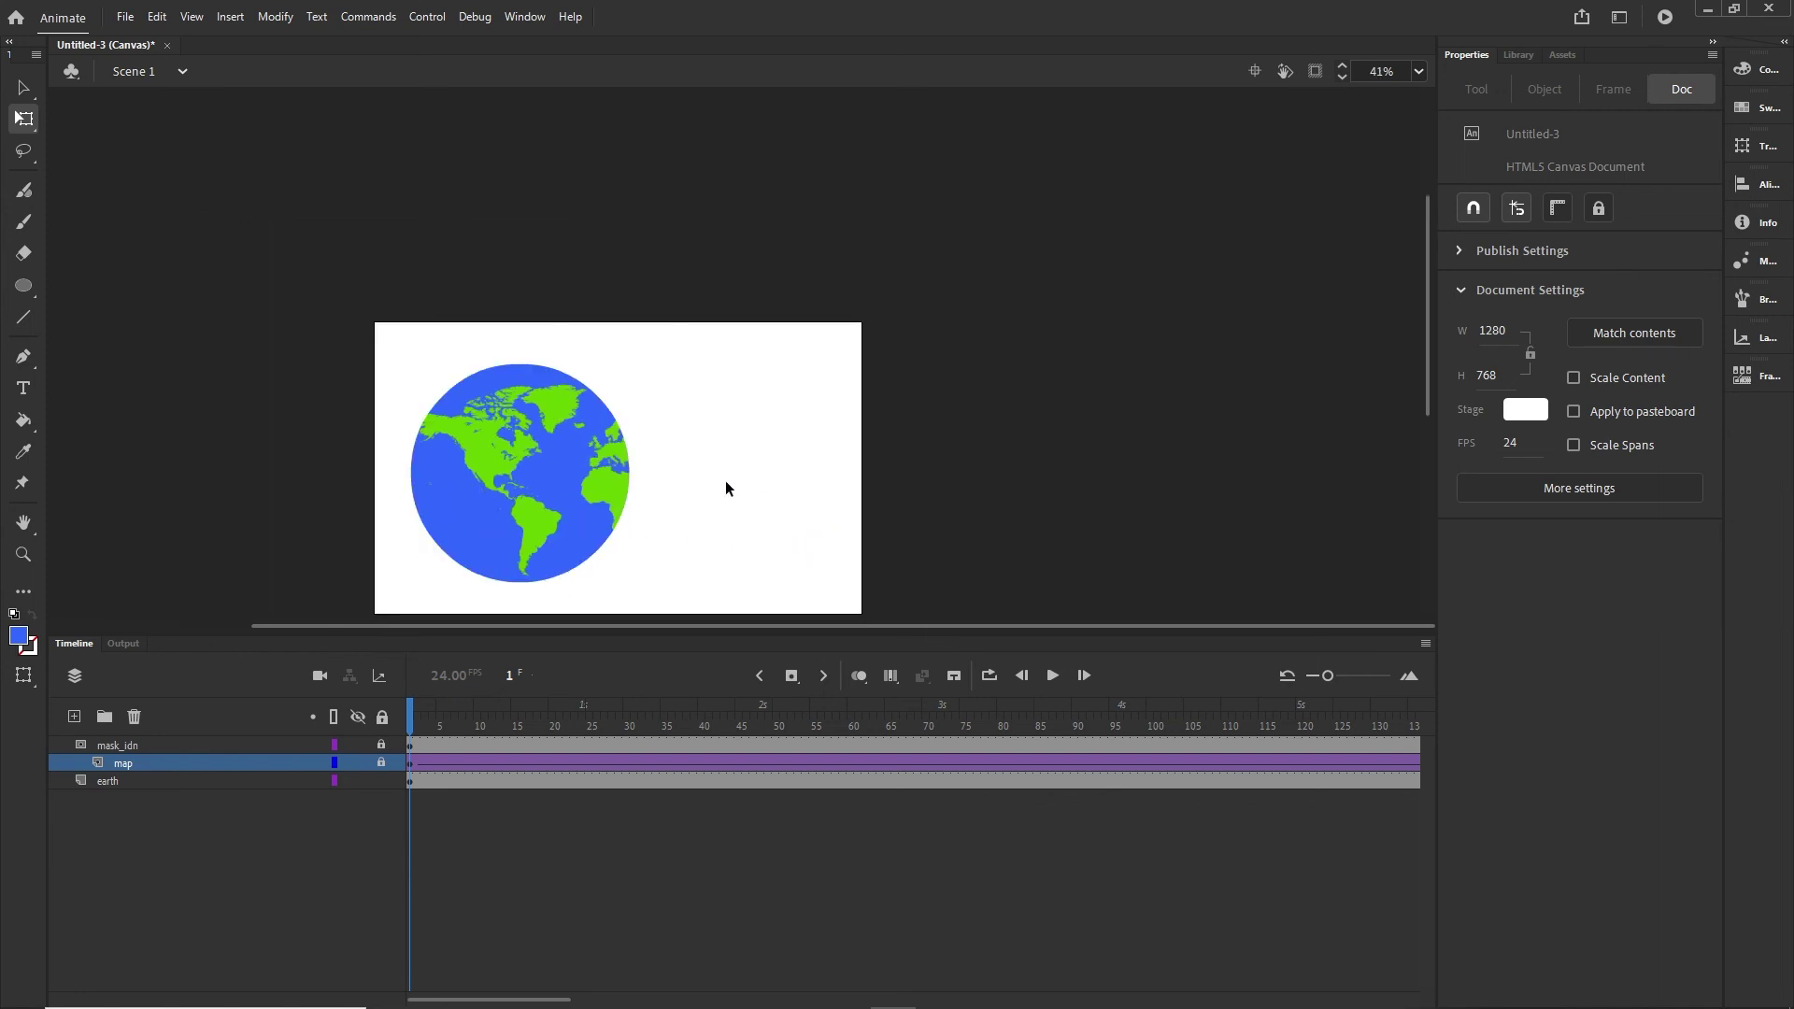
{"action": "scroll", "coordinate": [713, 420], "scroll_direction": "down", "scroll_amount": 2}
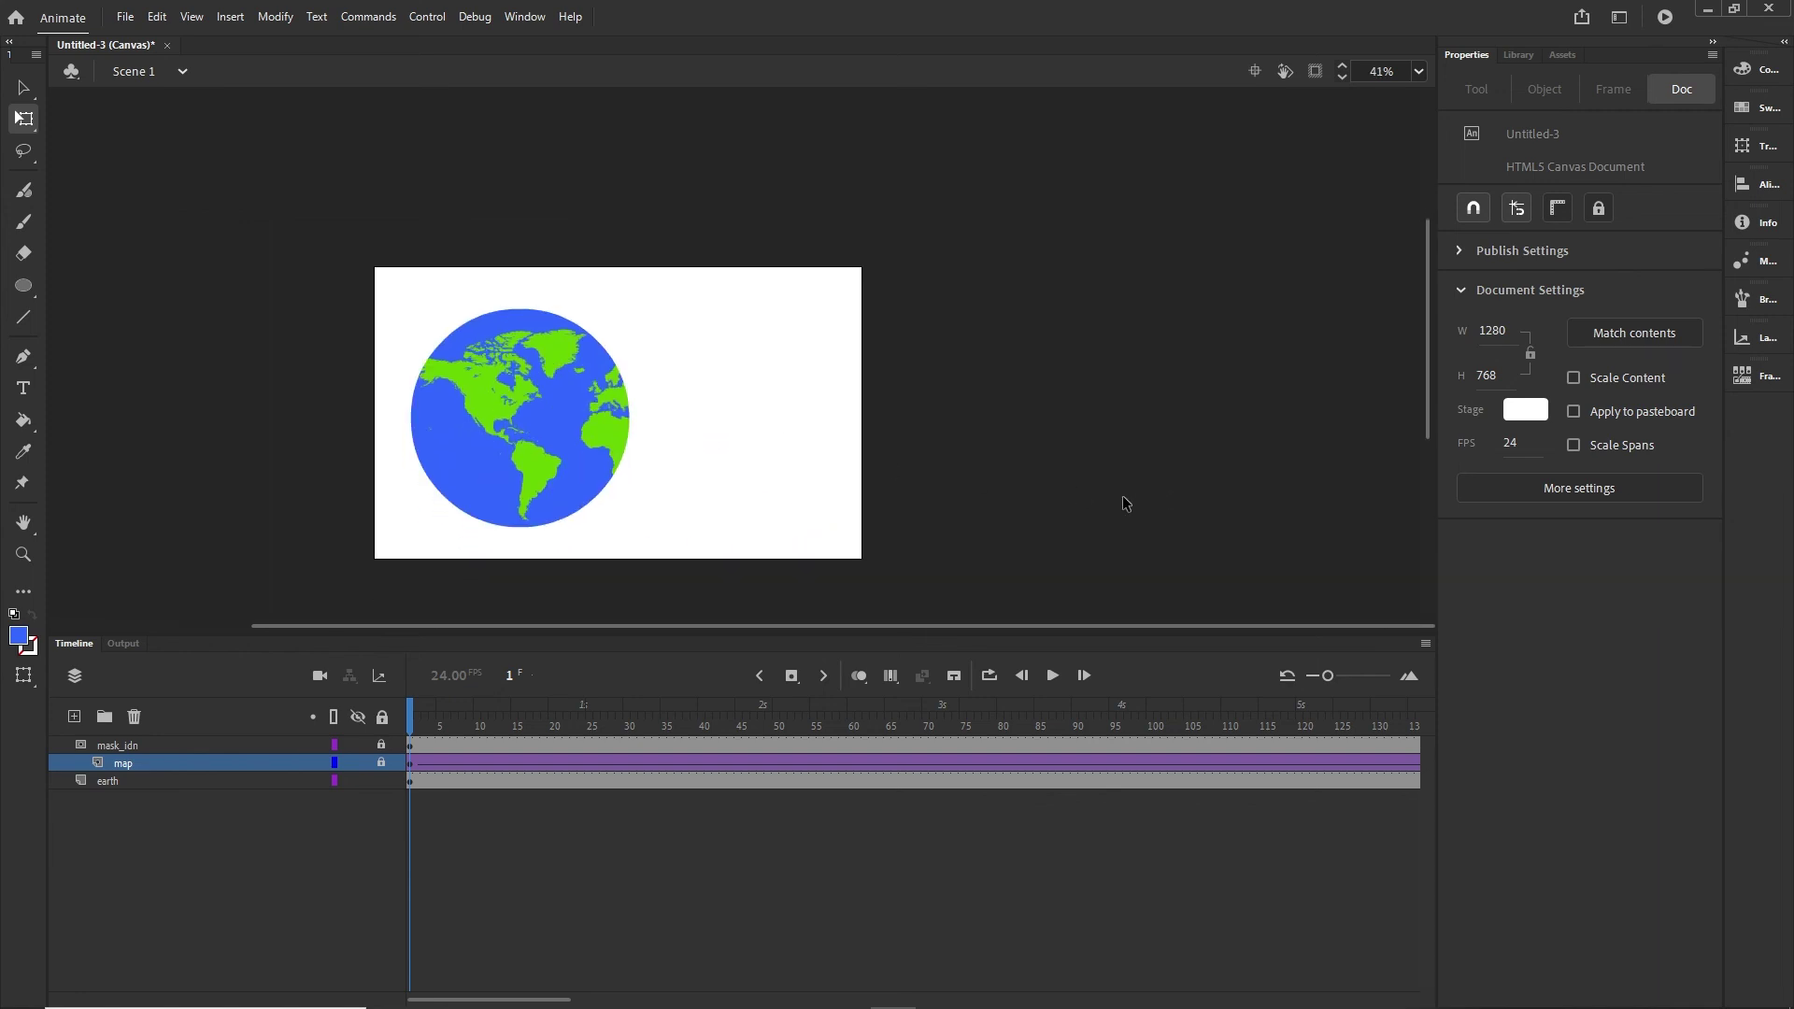
{"action": "key", "text": "ctrl+Return"}
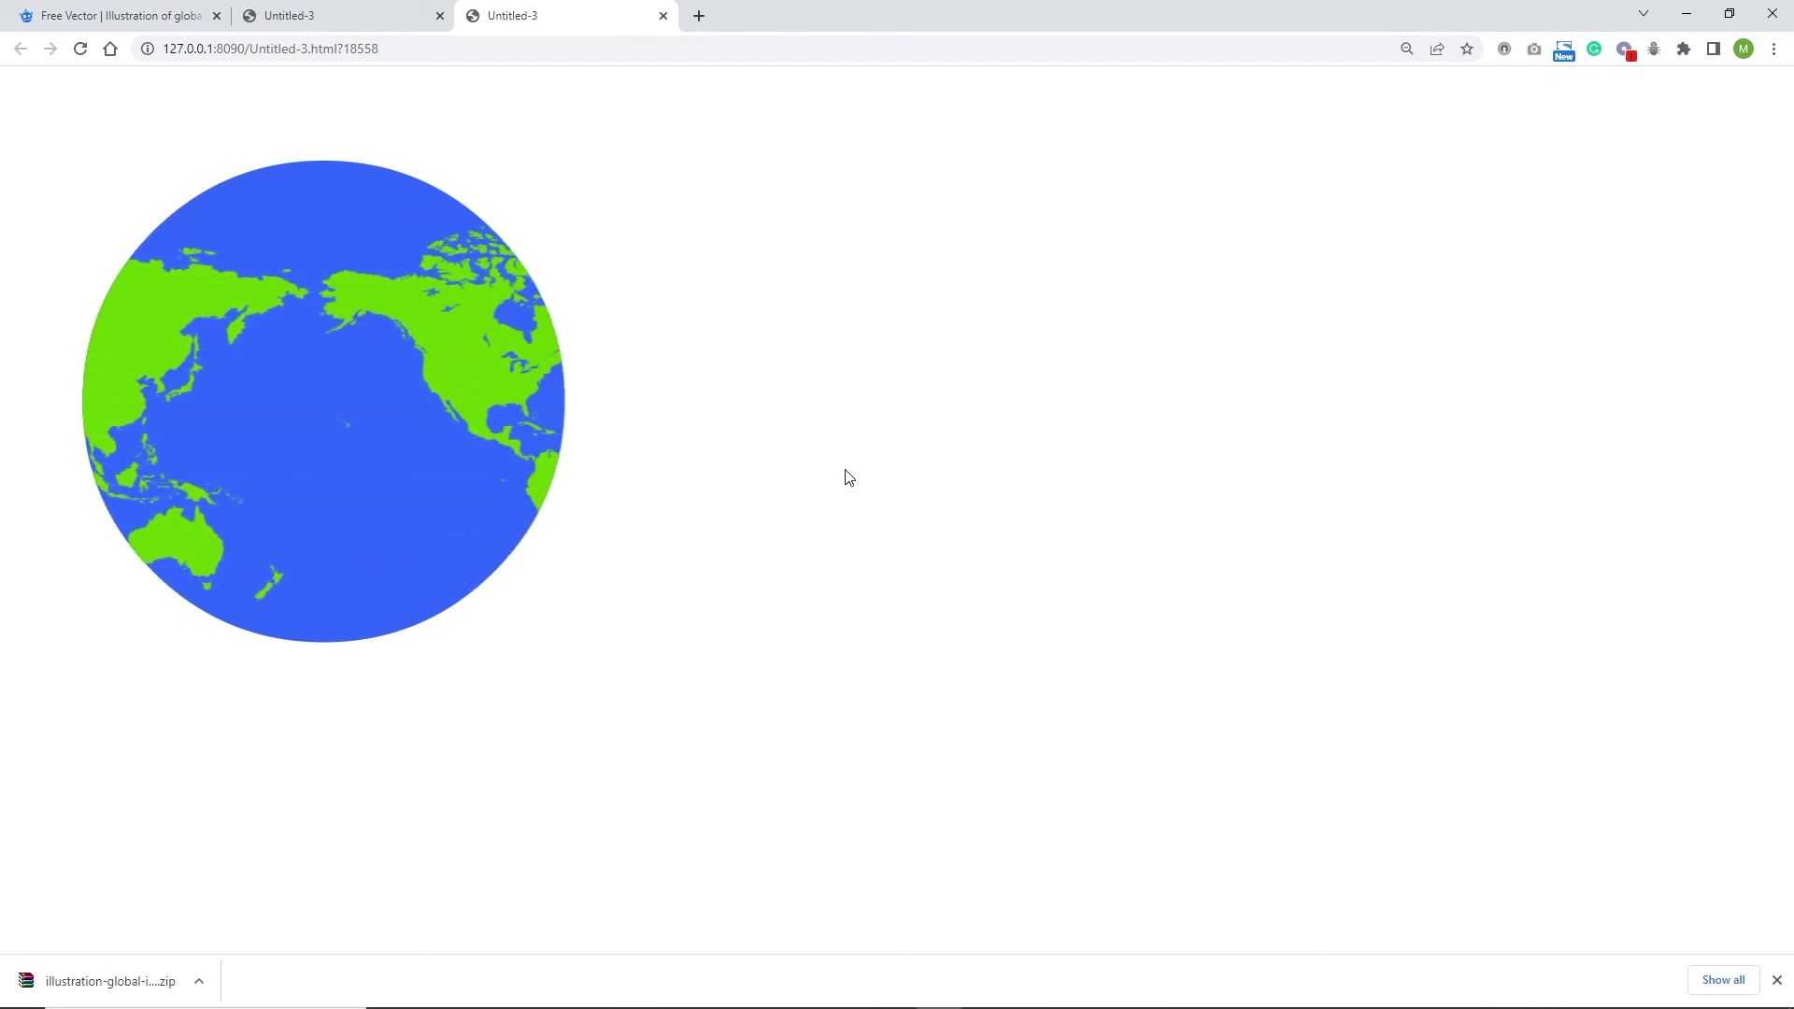
Step: Watch the updated globe loop back to the Americas in Chrome, then return to Animate
{"action": "mouse_move", "coordinate": [899, 992]}
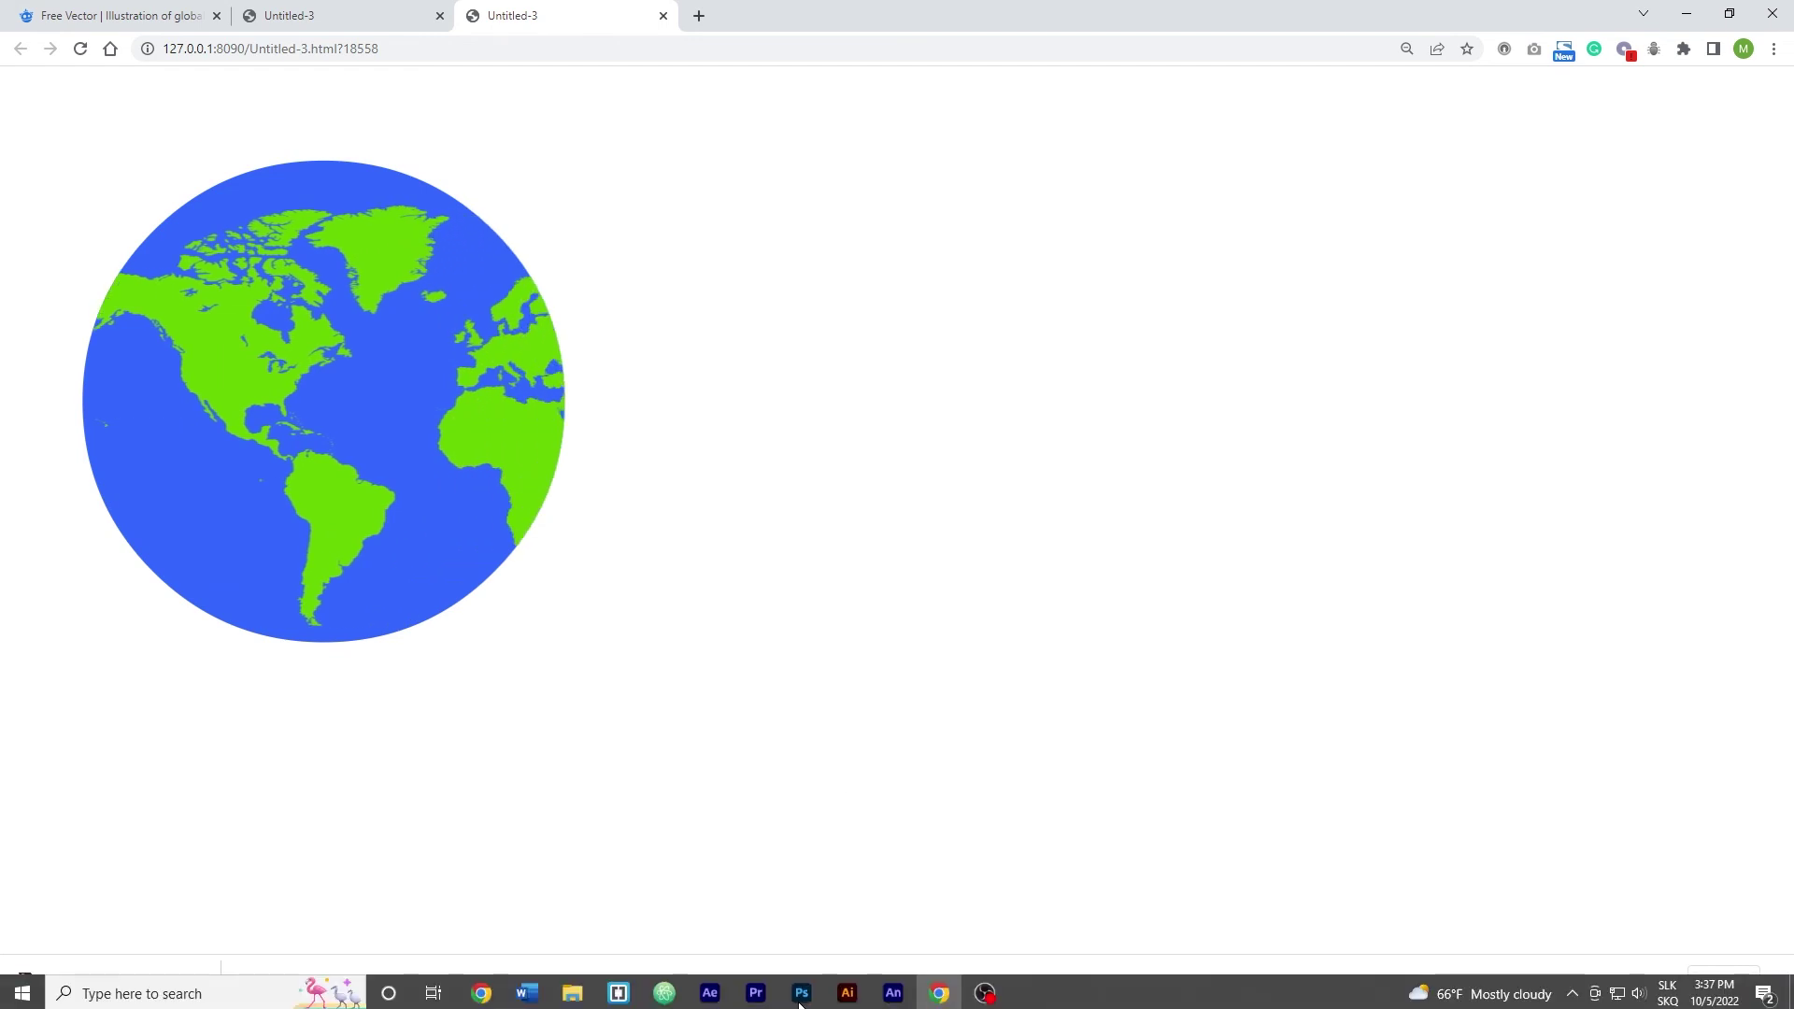
{"action": "left_click", "coordinate": [888, 988]}
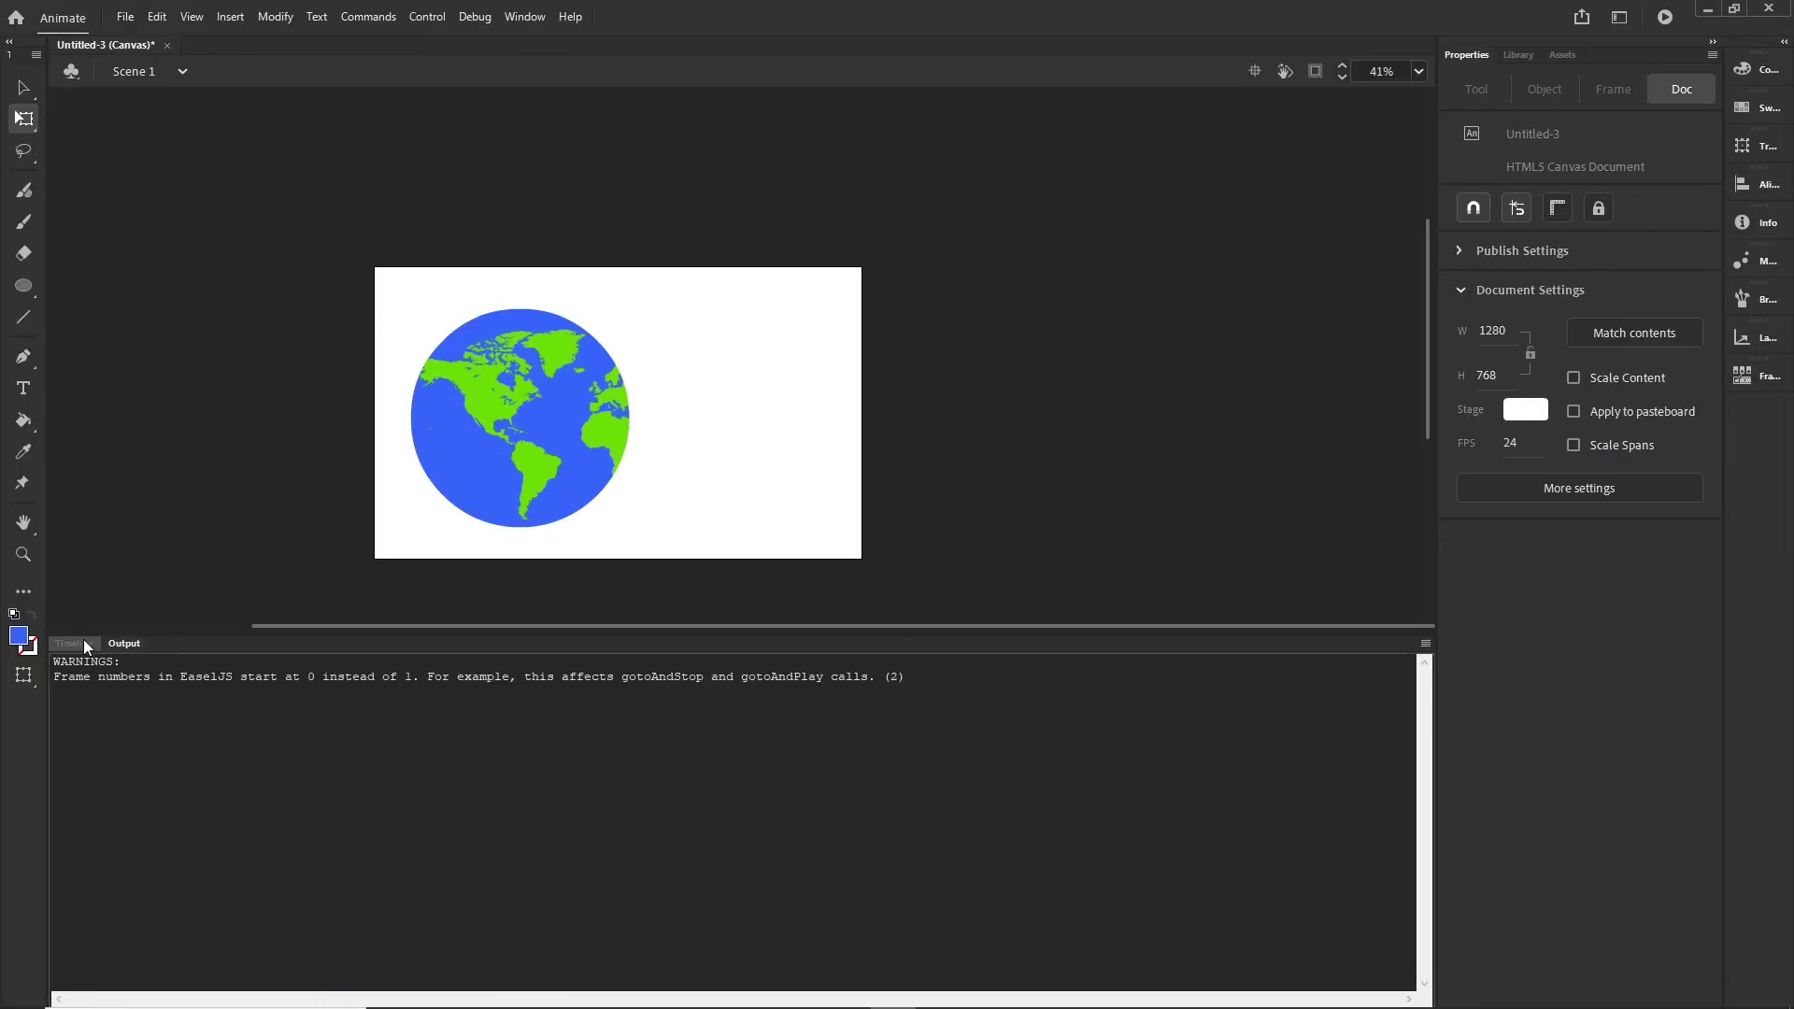
Step: Switch the bottom panel from Output back to the Timeline
{"action": "left_click", "coordinate": [73, 644]}
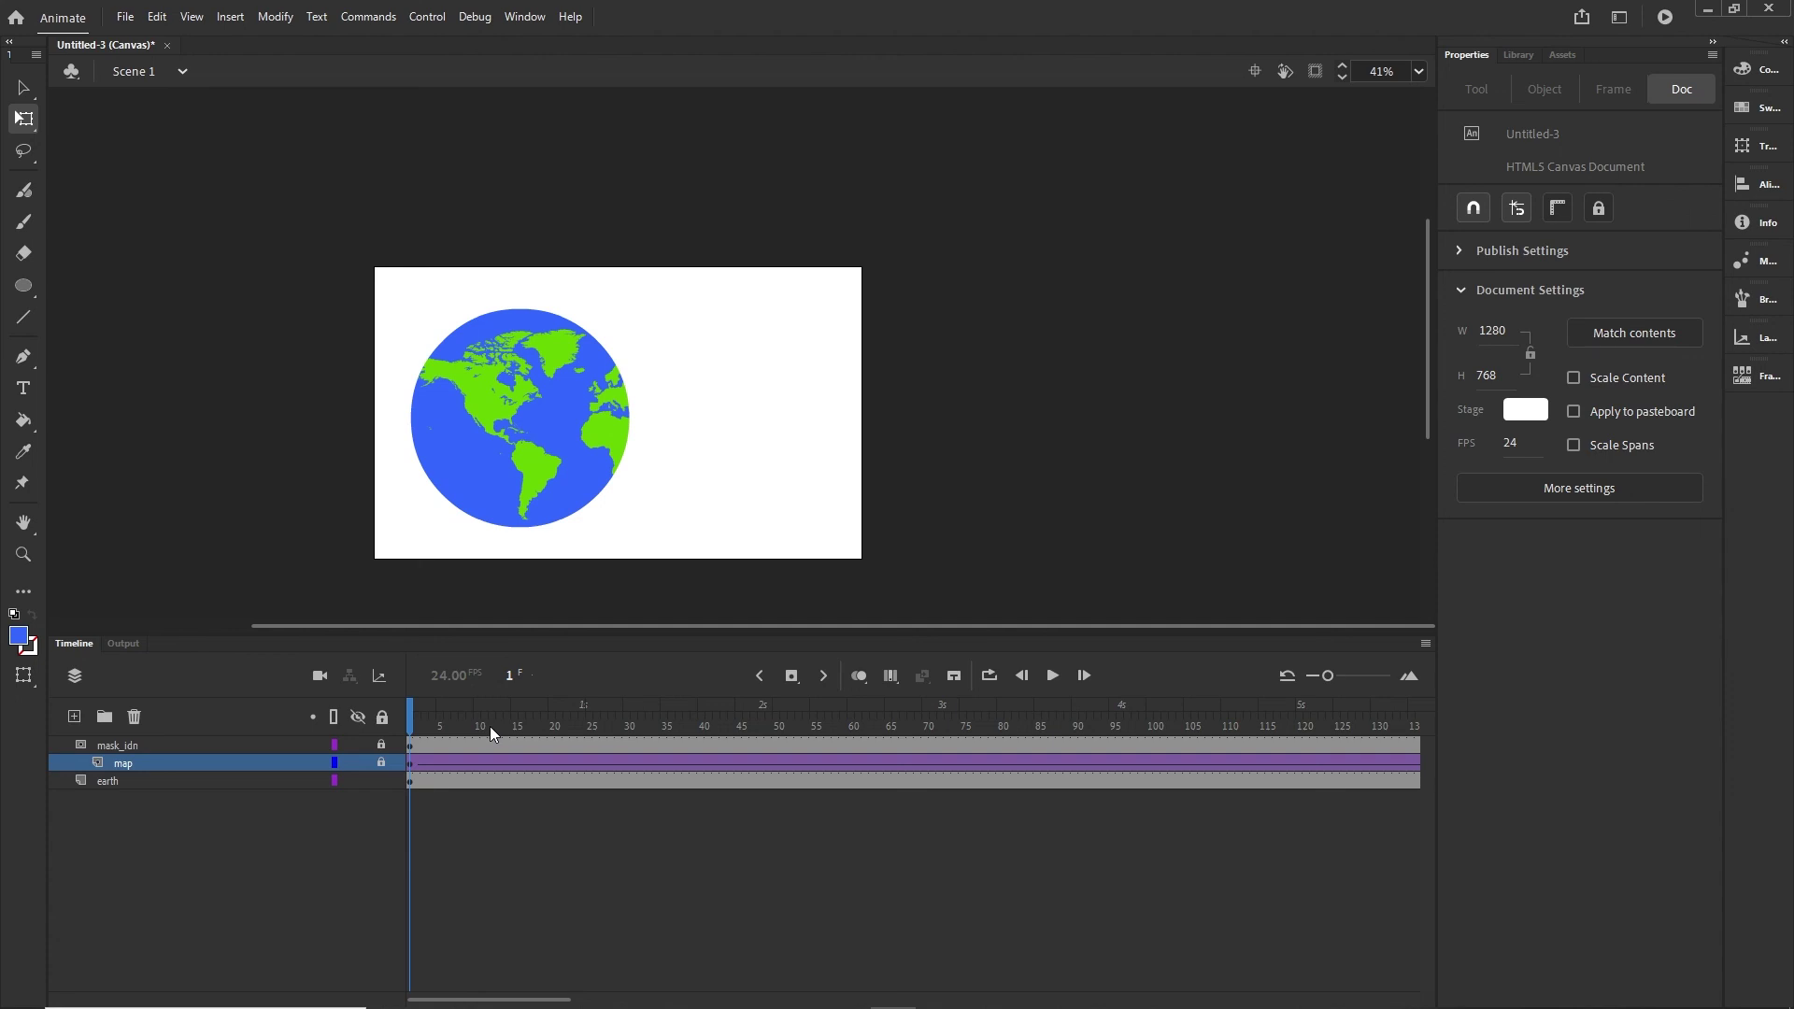